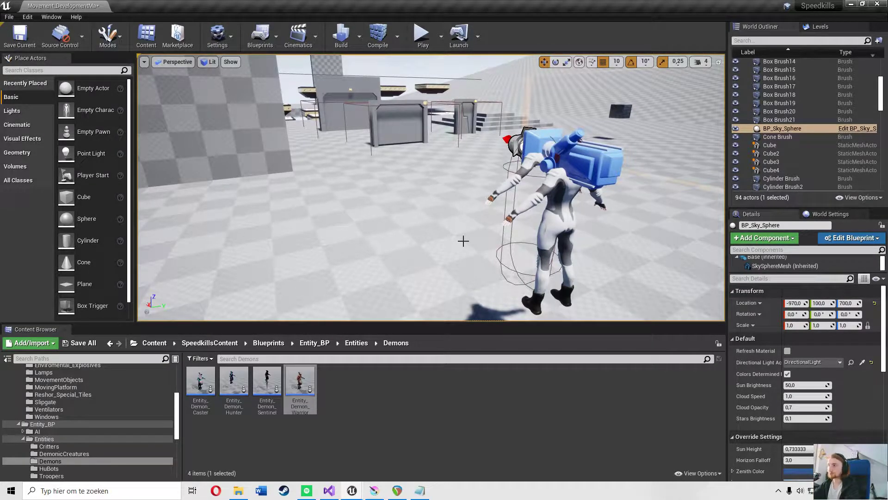
Look over the level around the placed character and start a full-screen play session in the editor.
right_drag(456, 222, 445, 240)
scroll(458, 222, up, 3)
scroll(469, 235, down, 3)
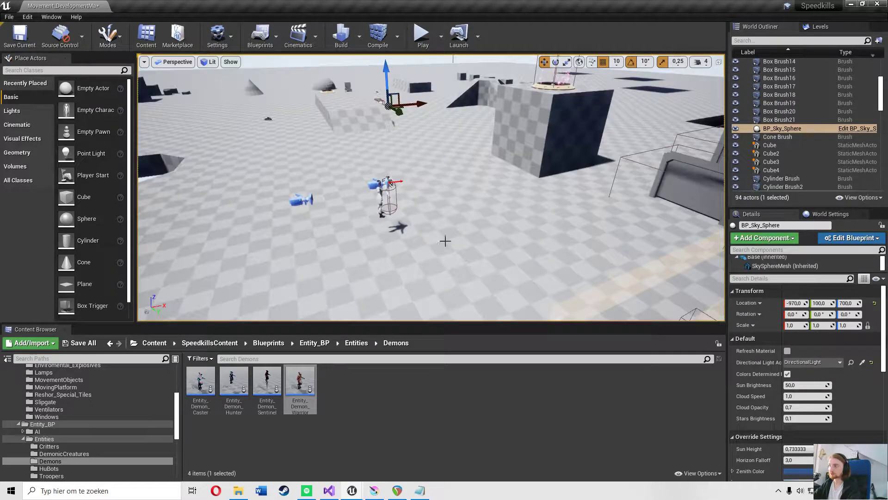
click(421, 37)
key(F11)
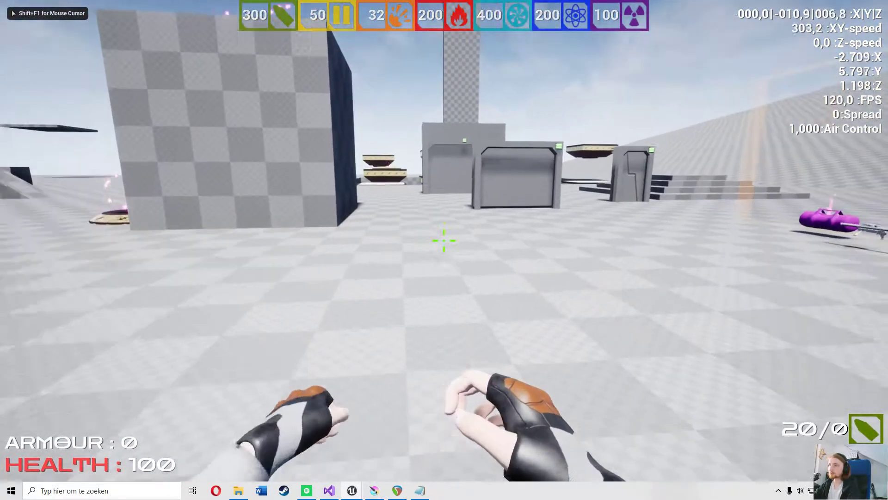
Run past the sci-fi doors toward the platform pit and get close to the horned demon so it gives chase.
key(w)
key(space)
key(space)
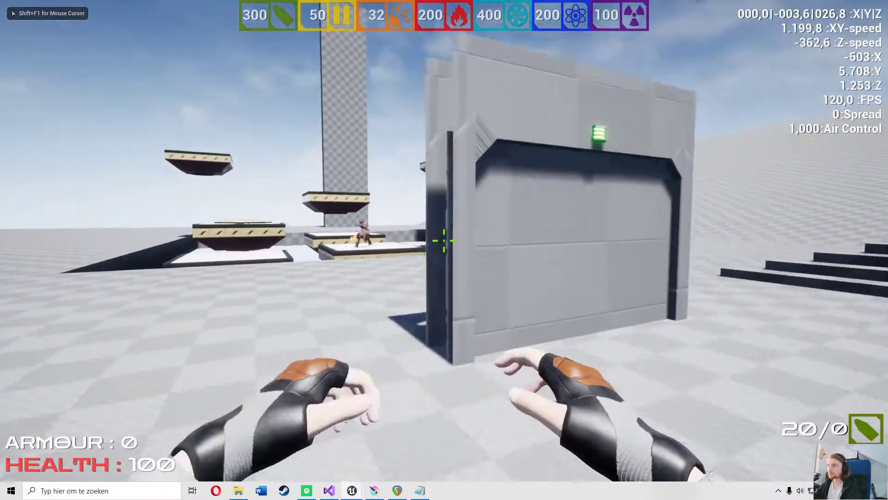
key(s)
key(a)
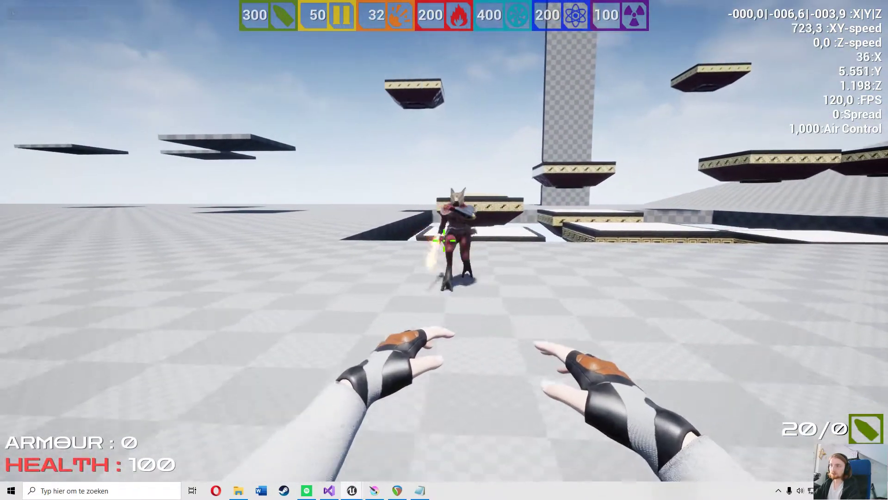
key(space)
key(w)
key(space)
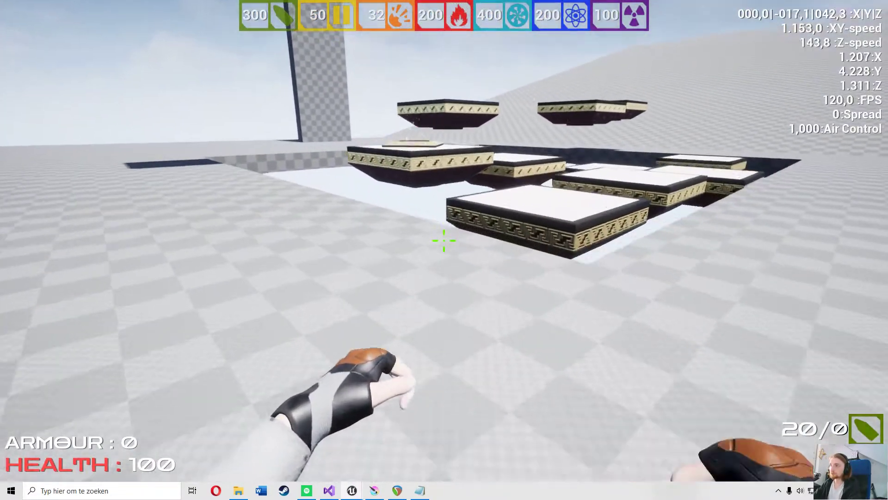
Cross the platforms in the pit and examine how the demon leaps after the player from platform to platform.
key(space)
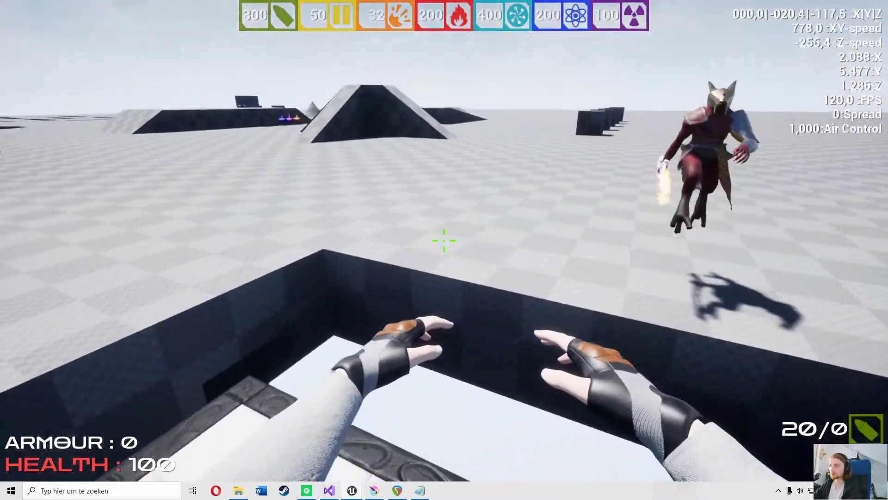
key(space)
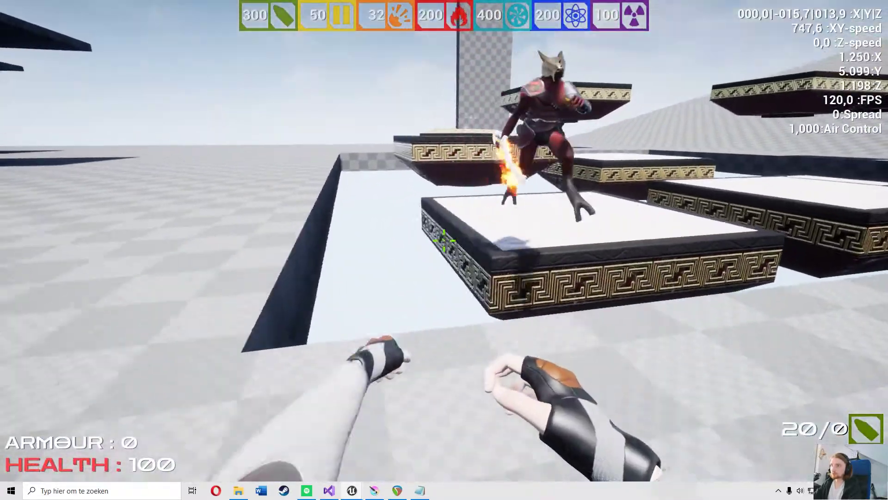
key(w)
key(space)
key(space)
key(space)
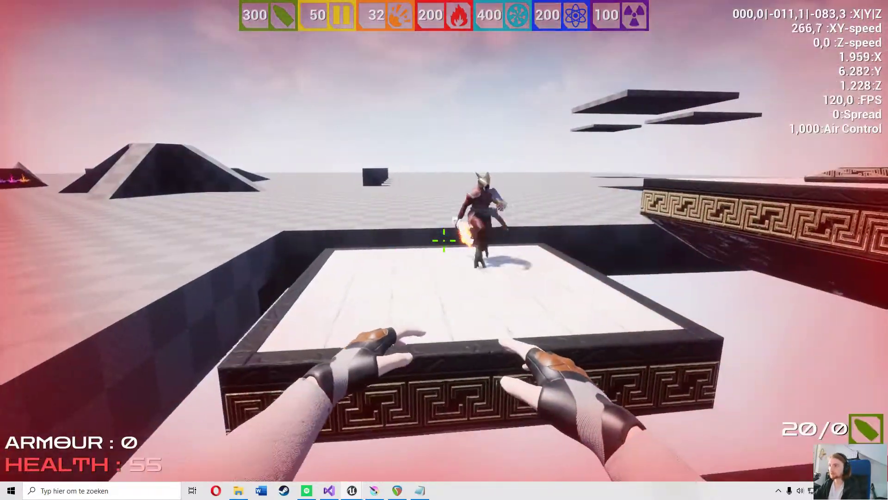
key(s)
key(space)
key(w)
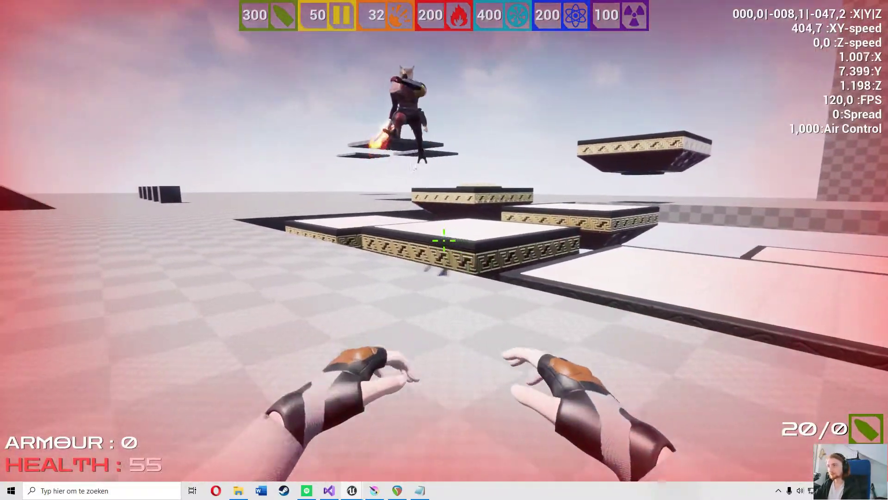
Circle back from the open floor onto the pit platforms and watch the demon's jump toward the player.
key(a)
key(space)
key(w)
key(w)
key(space)
key(space)
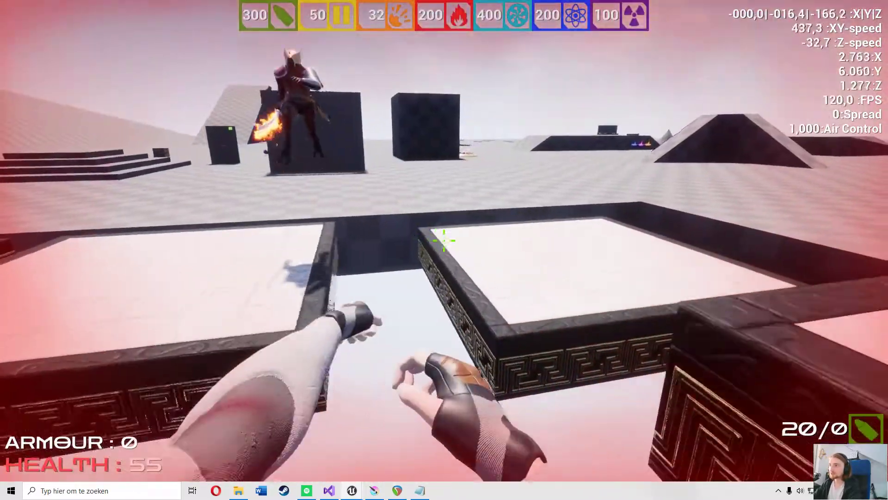
Approach the pit again from the door area and jump onto its edge platforms to draw the demon over.
key(w)
key(w)
key(space)
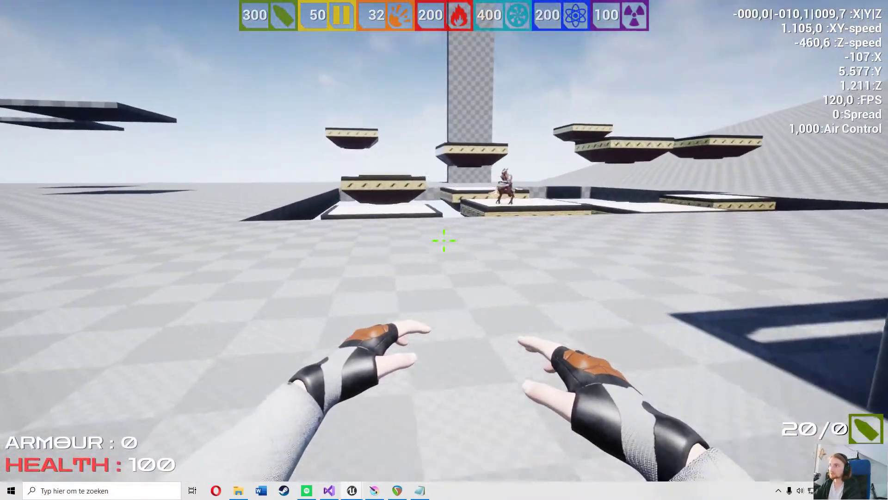
key(w)
key(space)
key(w)
key(space)
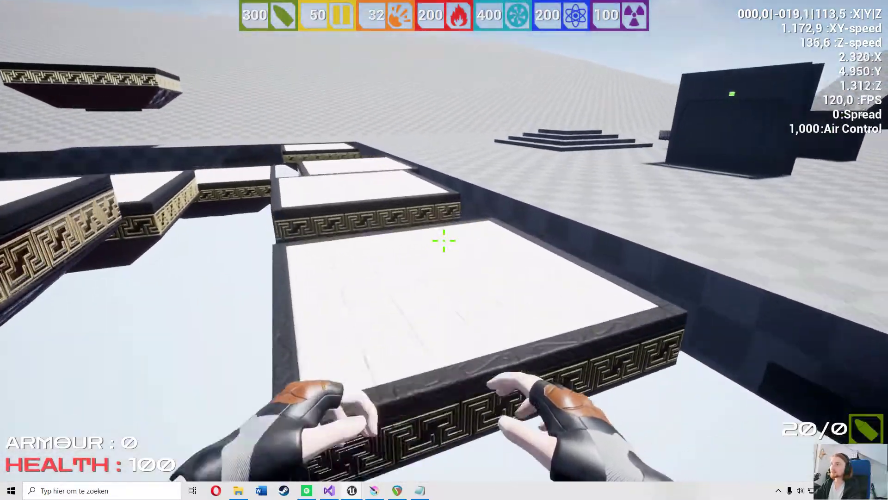
key(w)
key(space)
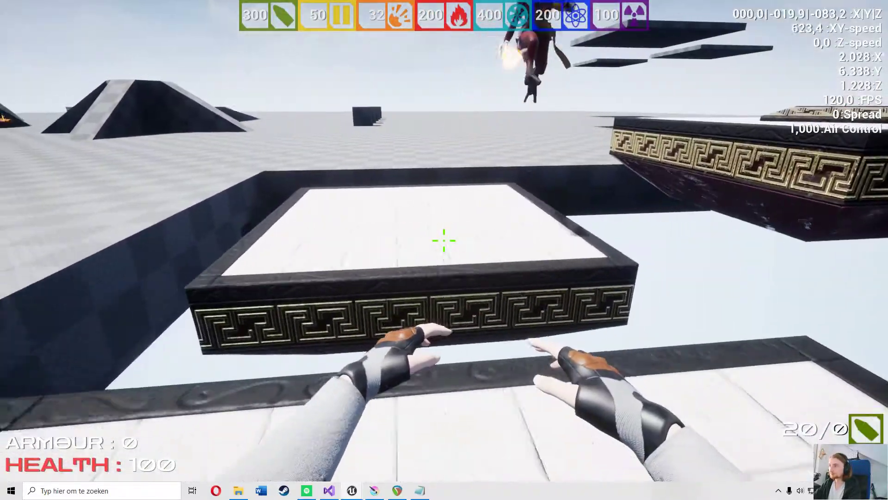
Back off the platforms to the open floor, then return to them to test the demon's jumps between platform and ground.
key(space)
key(s)
key(a)
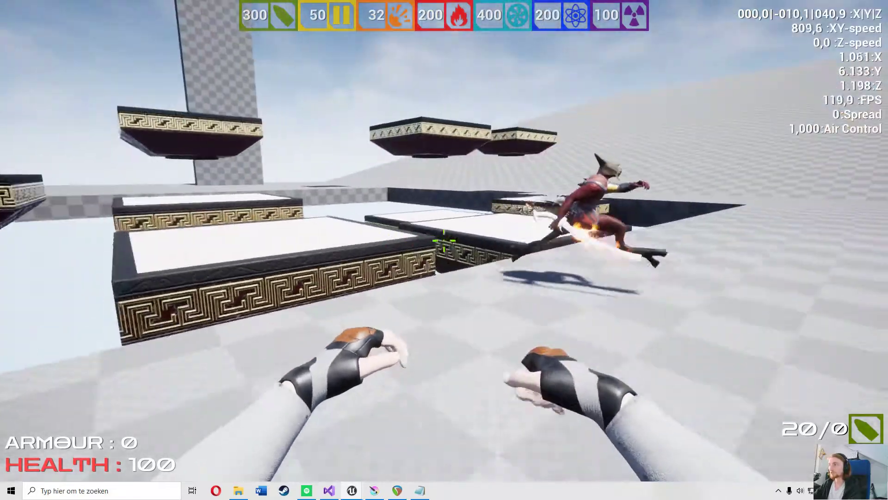
key(s)
key(a)
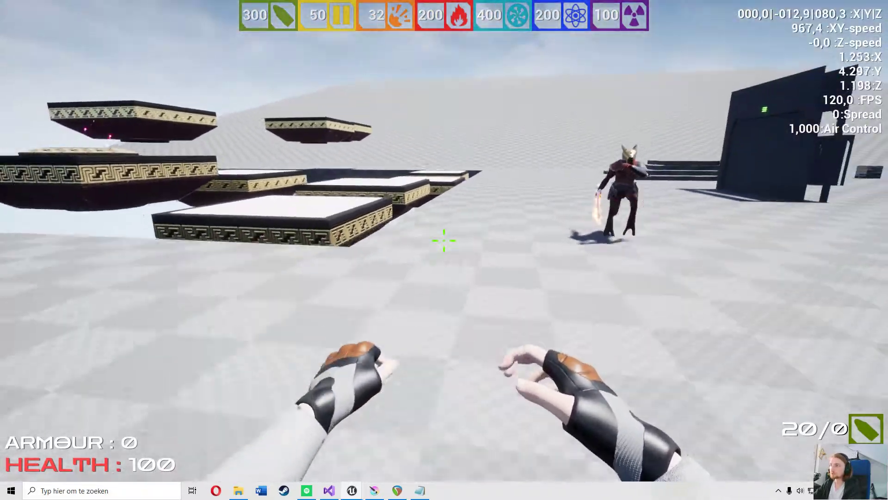
key(w)
key(space)
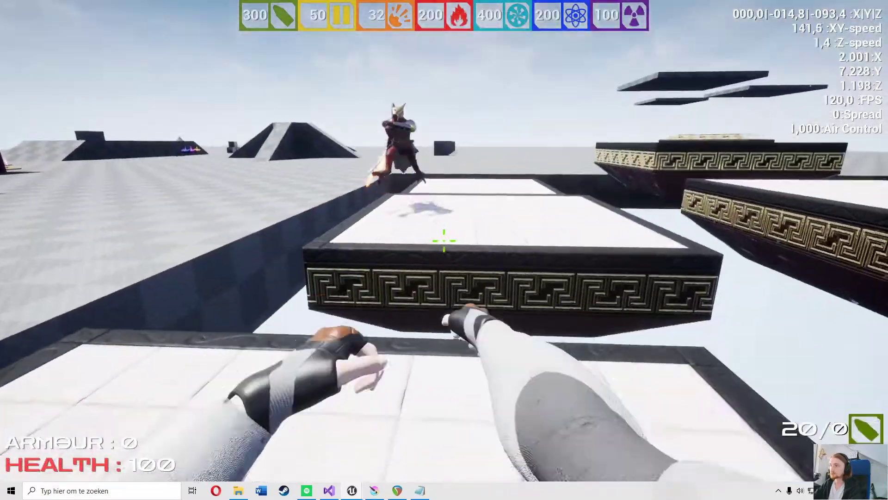
Retreat to the floor beside the pit and cross the platforms once more to check the demon's pursuit path.
key(a)
key(s)
key(space)
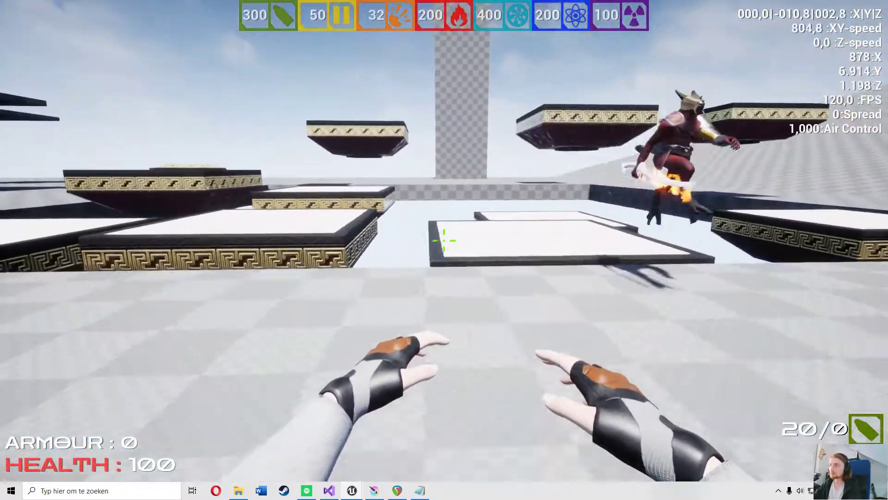
key(w)
key(space)
key(space)
key(w)
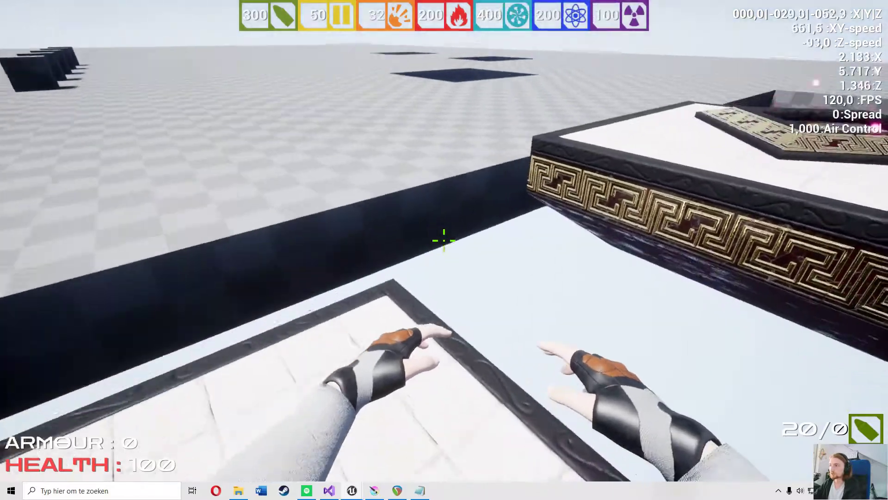
key(w)
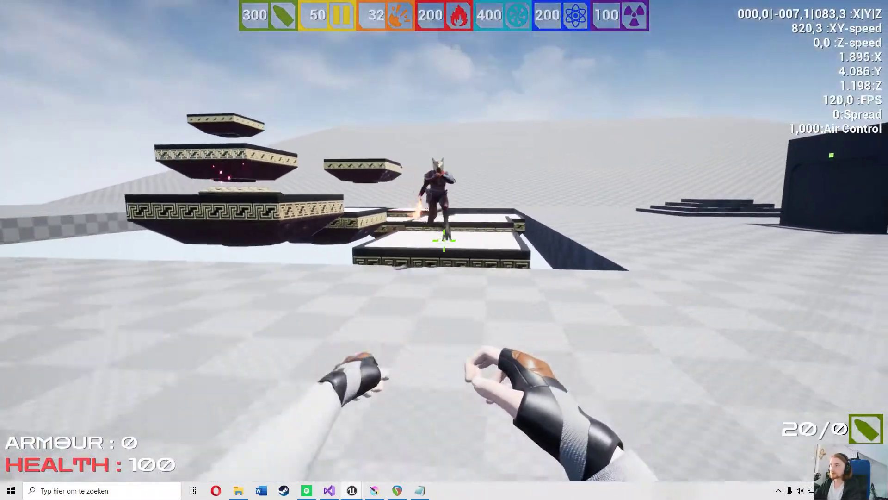
Run past the demon on the open ground and lead it back over the pit platforms at full speed.
key(w)
key(d)
key(space)
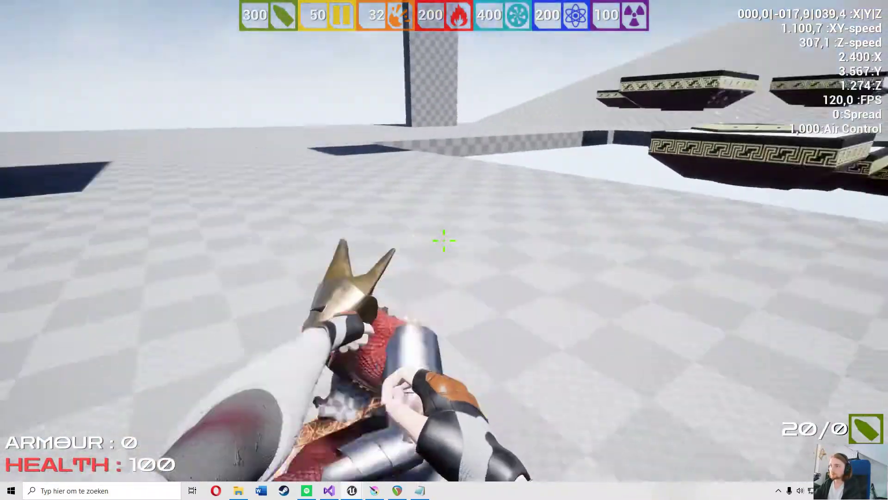
key(w)
key(space)
key(space)
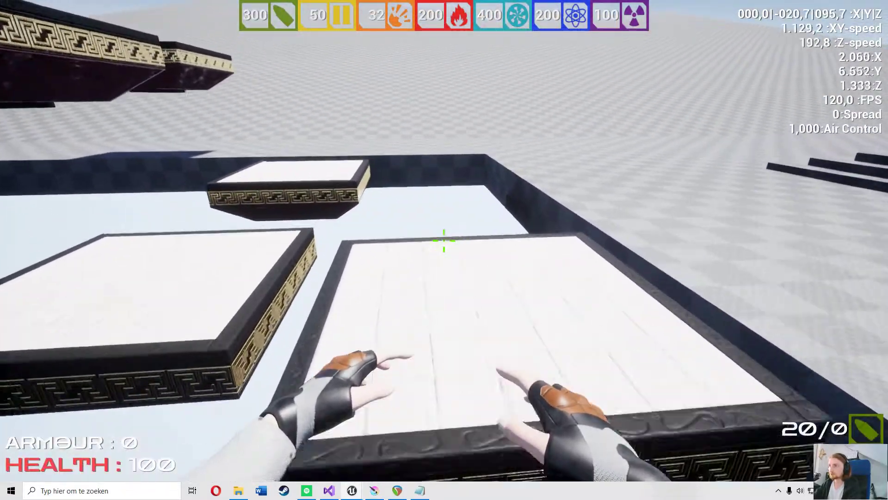
key(w)
key(a)
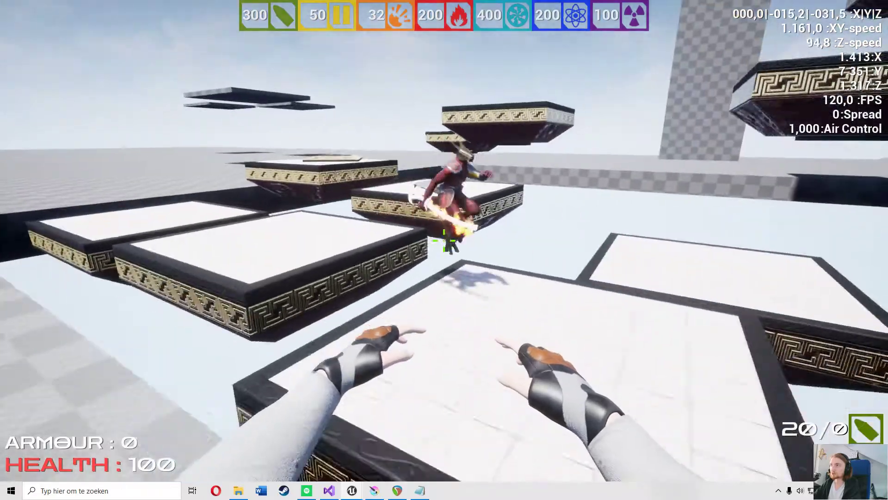
key(w)
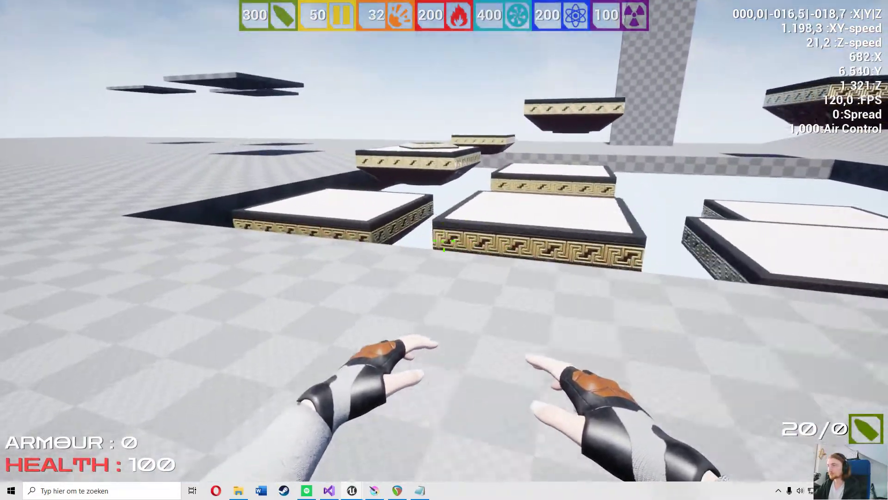
Jump around the middle of the pit and examine how the demon attacks and lands on nearby platforms.
key(w)
key(space)
key(space)
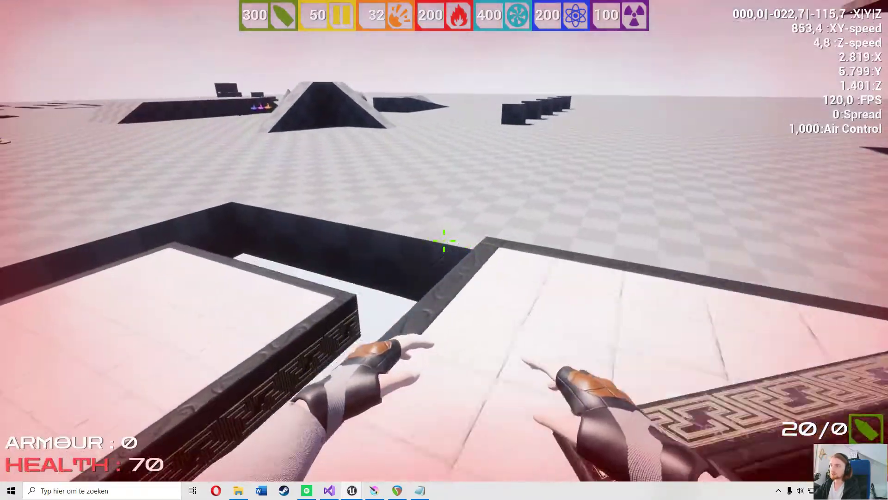
mouse_move(444, 241)
key(w)
key(space)
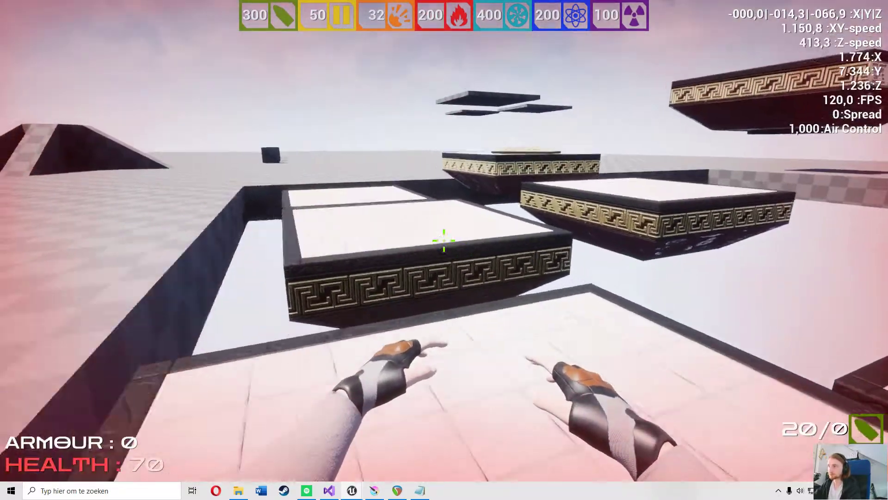
click(444, 240)
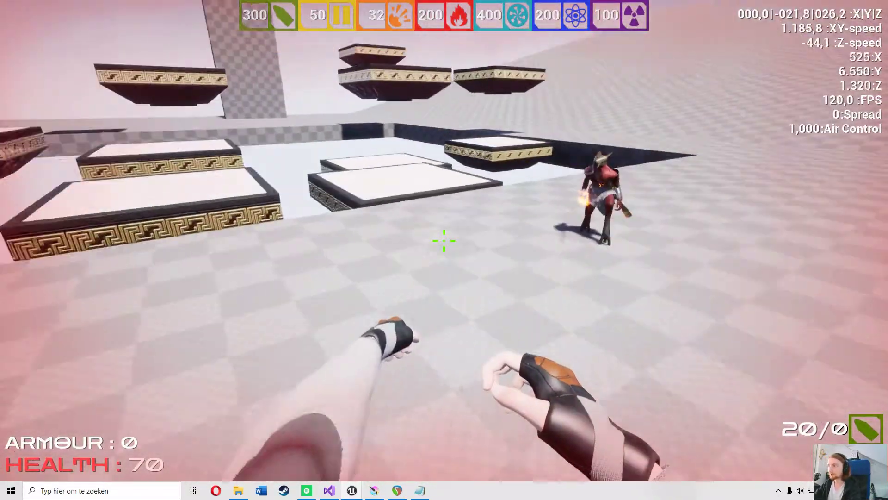
mouse_move(445, 240)
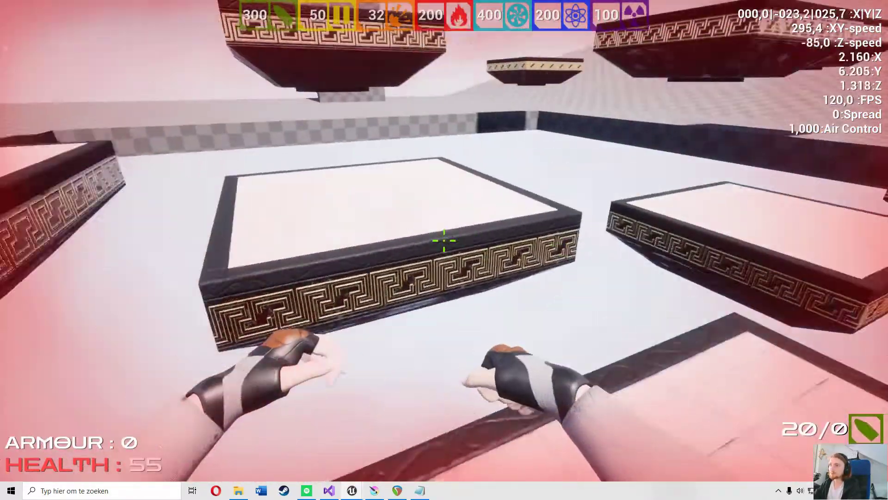
key(space)
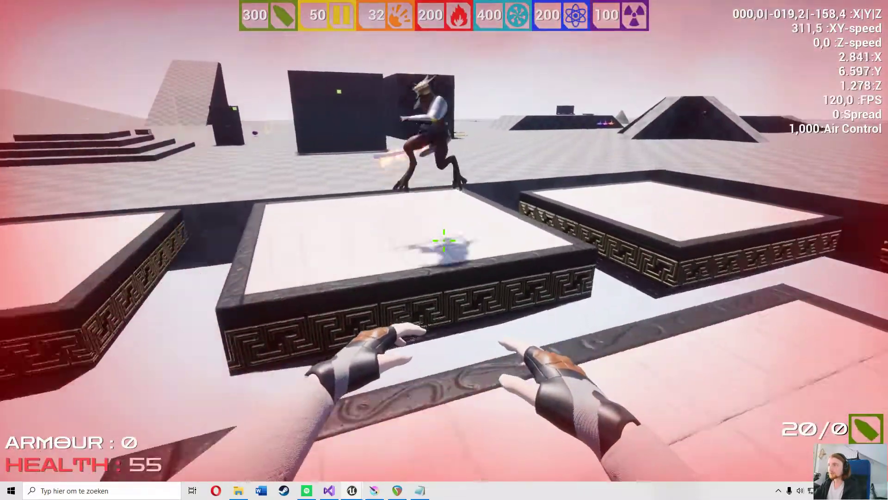
key(space)
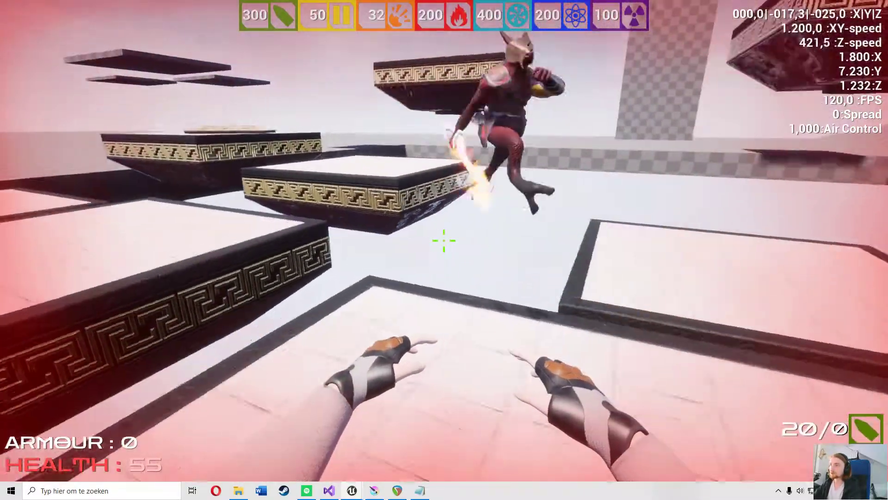
Hop between the pit's outer and central platforms to test how the demon reacts to quick direction changes.
key(w)
key(space)
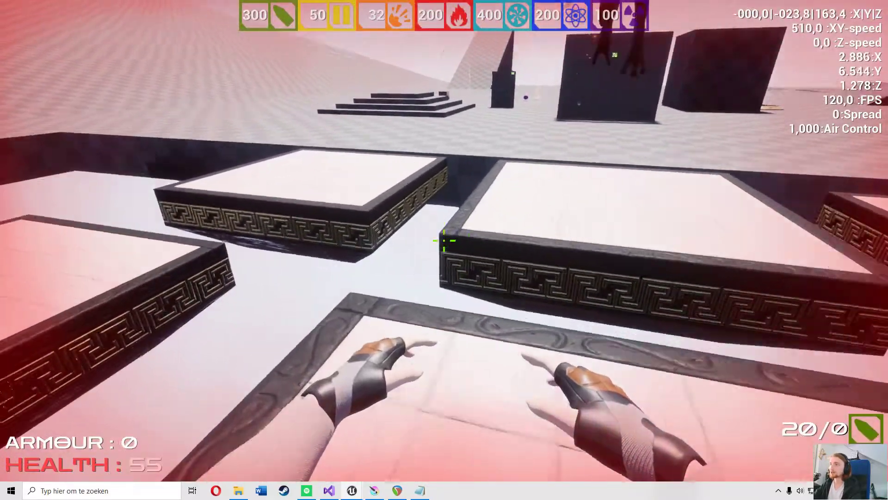
key(w)
key(space)
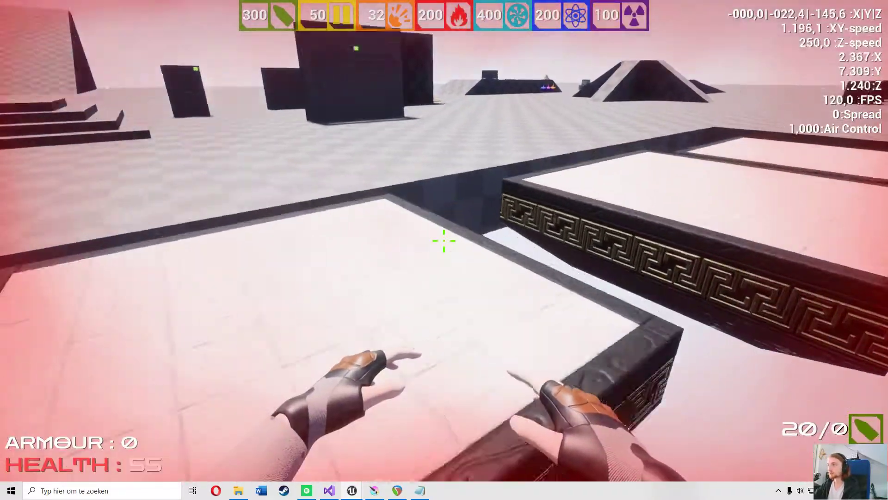
key(w)
key(space)
key(space)
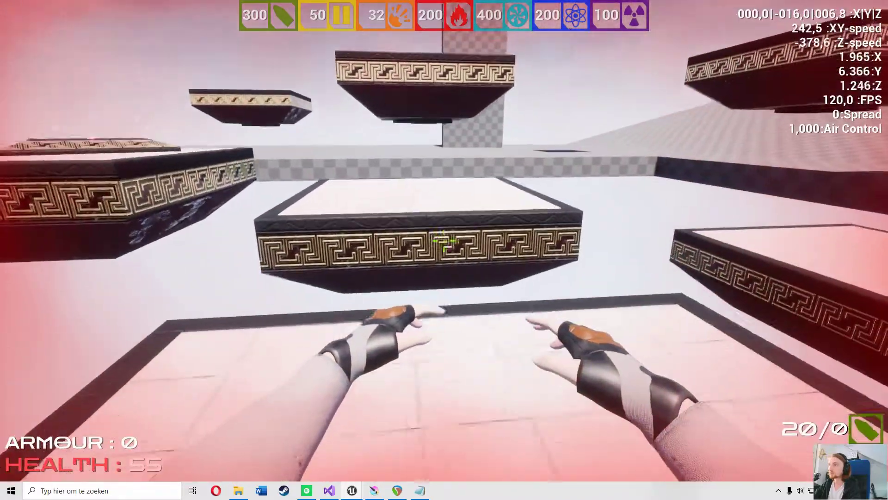
key(d)
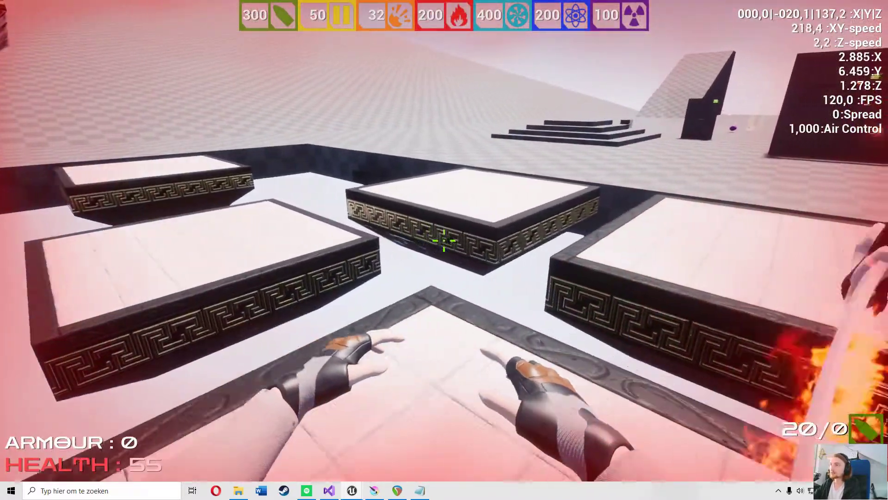
Leap from the corner platforms to the floor outside the pit and watch the demon follow across the gaps.
key(w)
key(space)
key(w)
key(space)
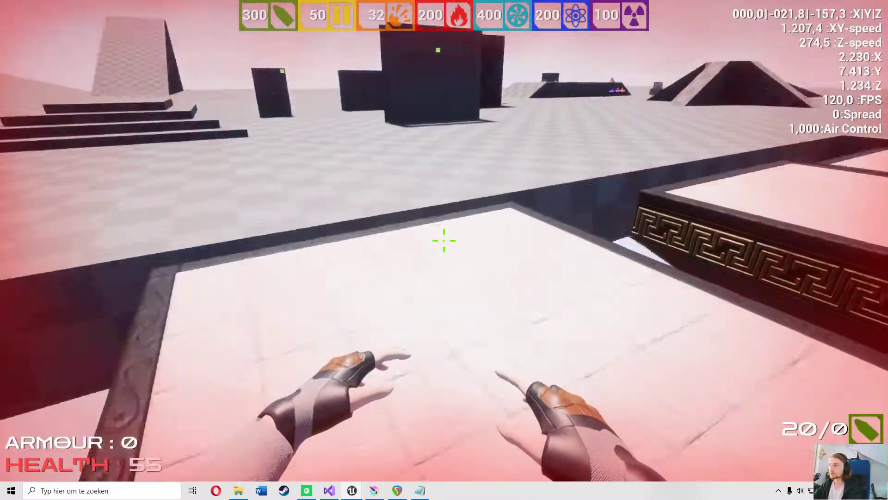
key(w)
key(space)
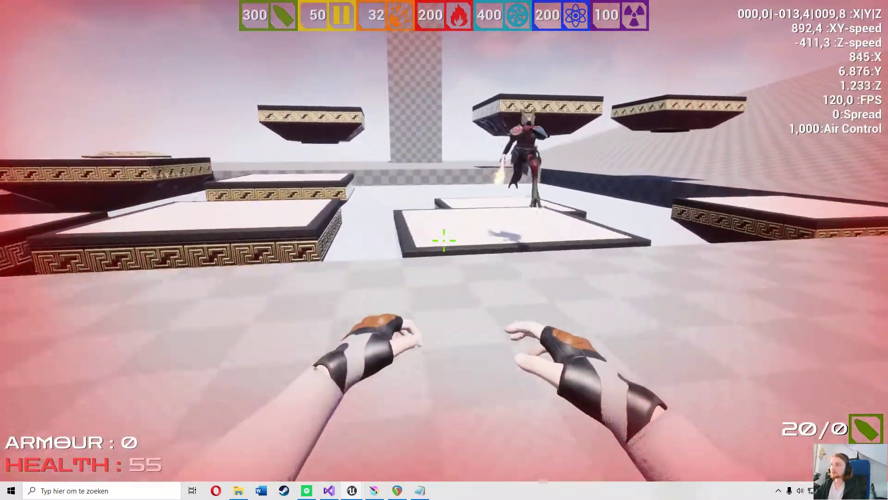
Leap from the floor back into the pit and cross its lower platforms with the demon in pursuit.
key(space)
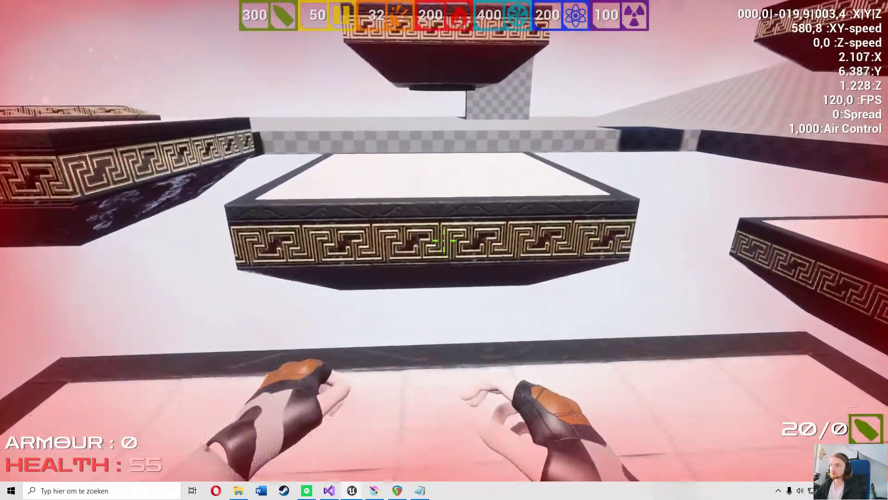
key(space)
key(space)
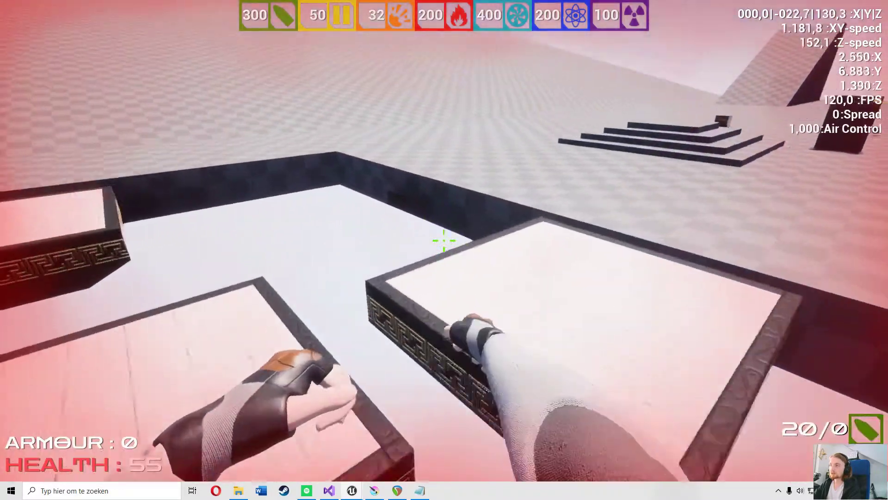
key(space)
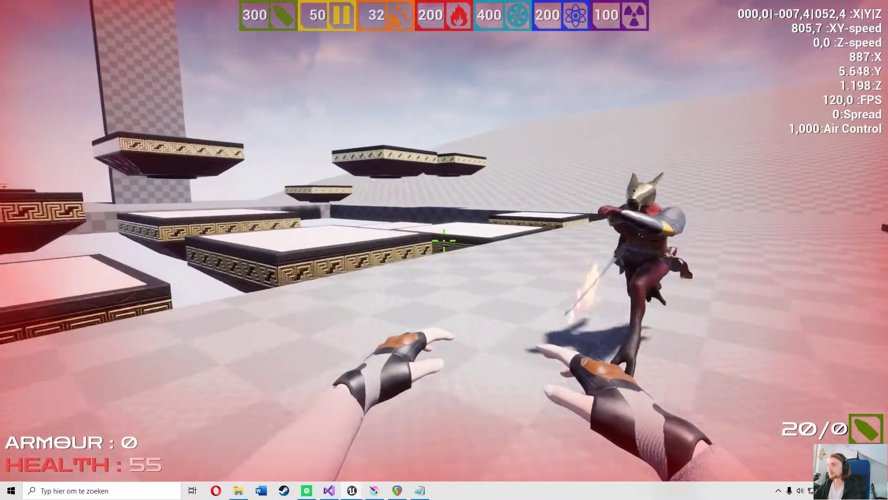
Run past the demon beside the pit and hop across the platforms to the far corner to test its pursuit.
key(space)
key(space)
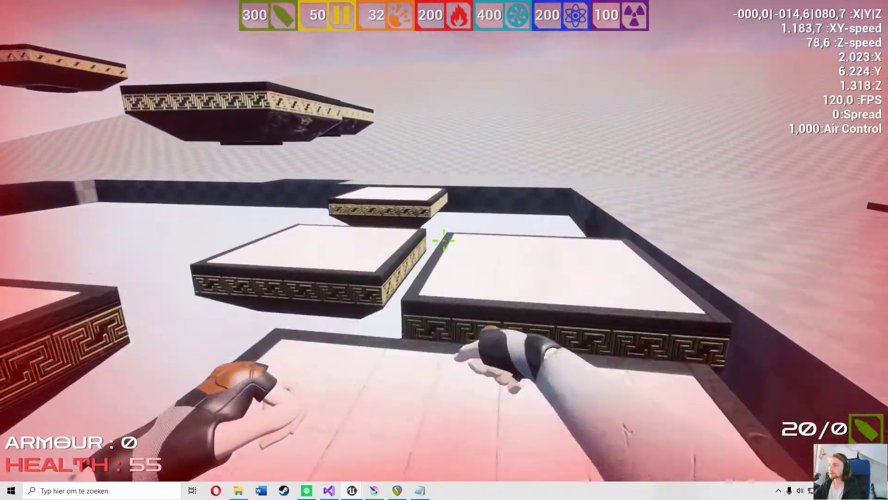
key(space)
key(space)
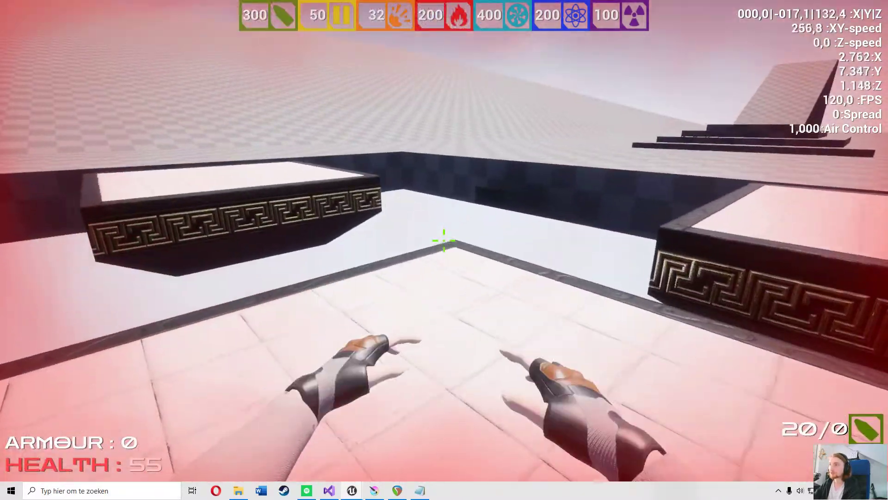
key(space)
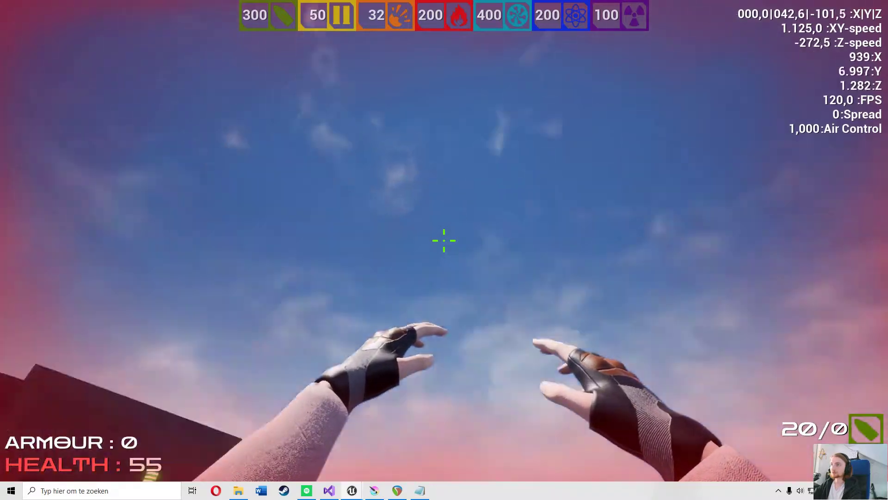
Circle outside the pit, switch briefly to the shotgun and back to fists, and lead the demon across the platforms again.
key(space)
key(2)
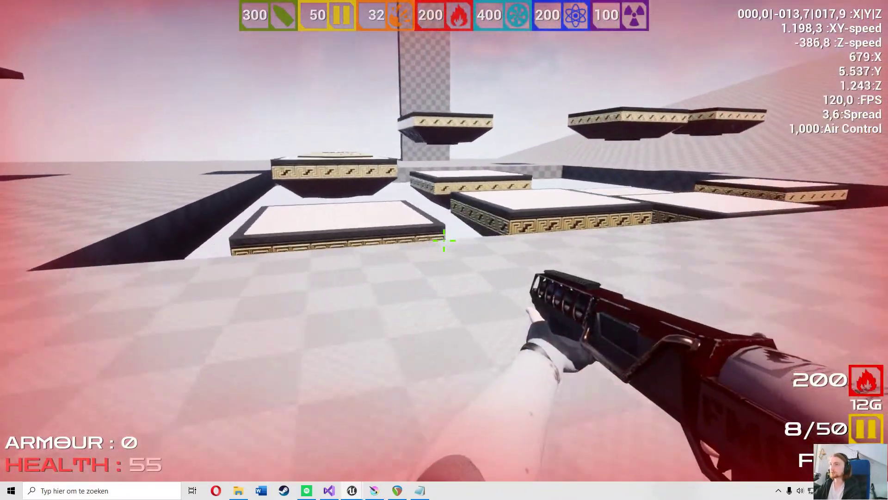
key(space)
key(space)
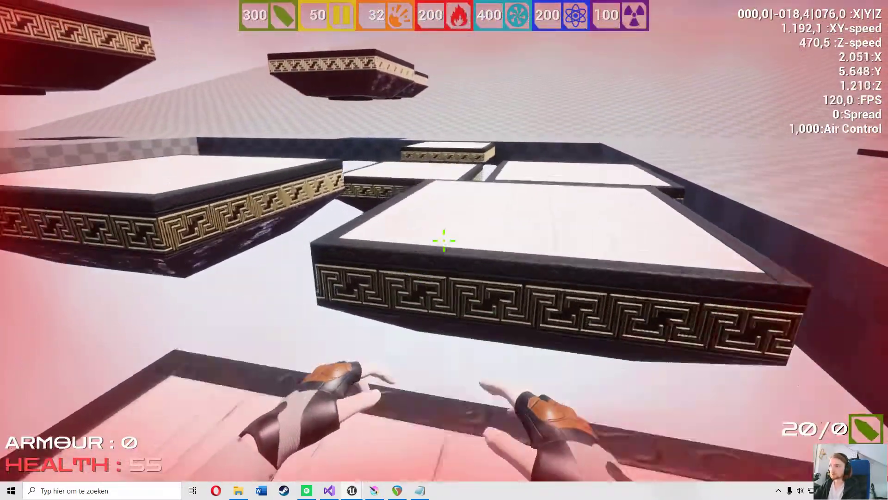
key(space)
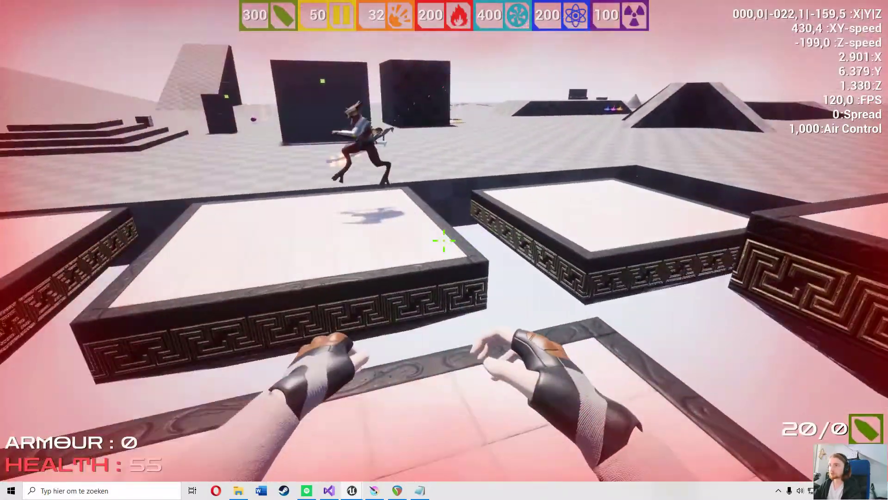
Double back over the central platforms and out of the pit to examine how the demon jumps after sudden turns.
key(space)
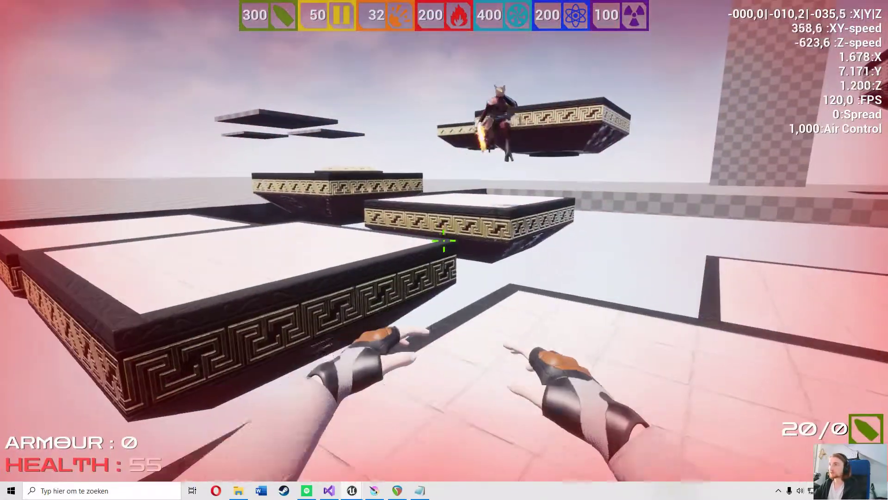
key(space)
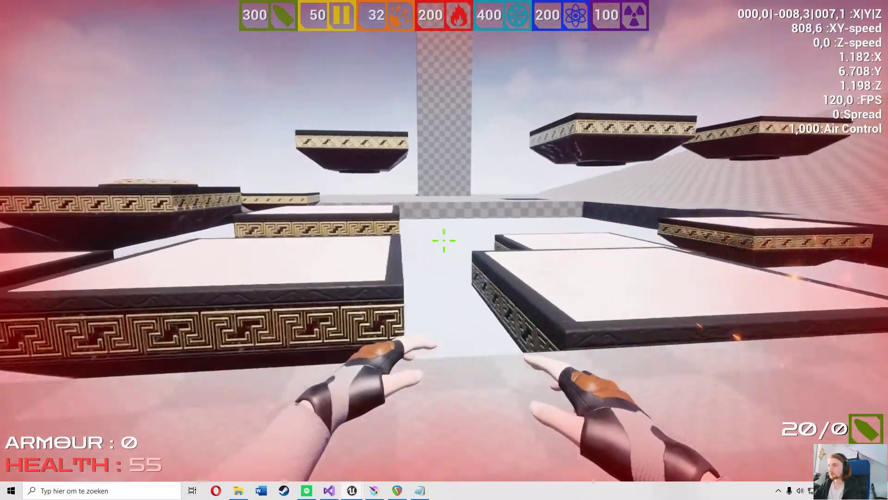
key(space)
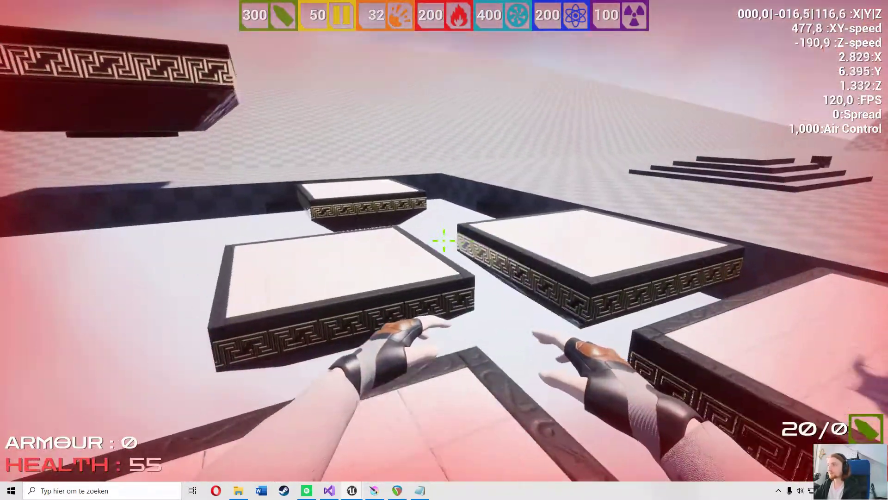
key(space)
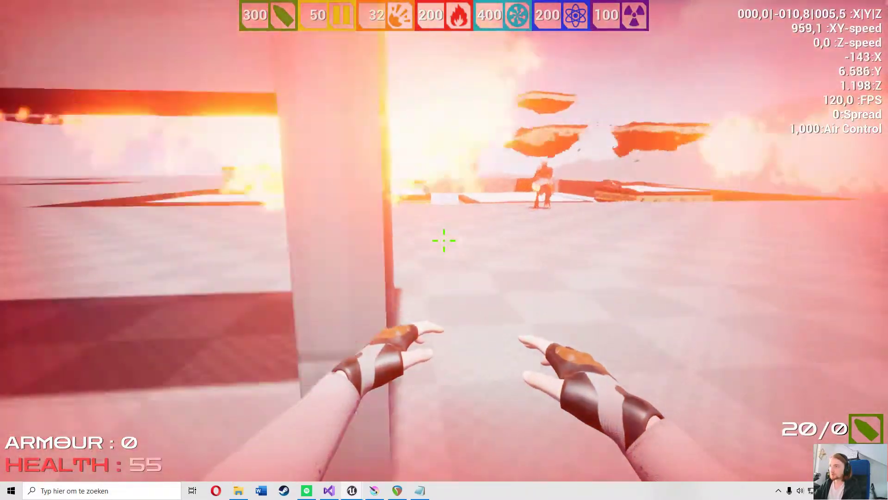
Return from the open ground past the demon and jump back onto the pit's near platforms.
key(w)
key(space)
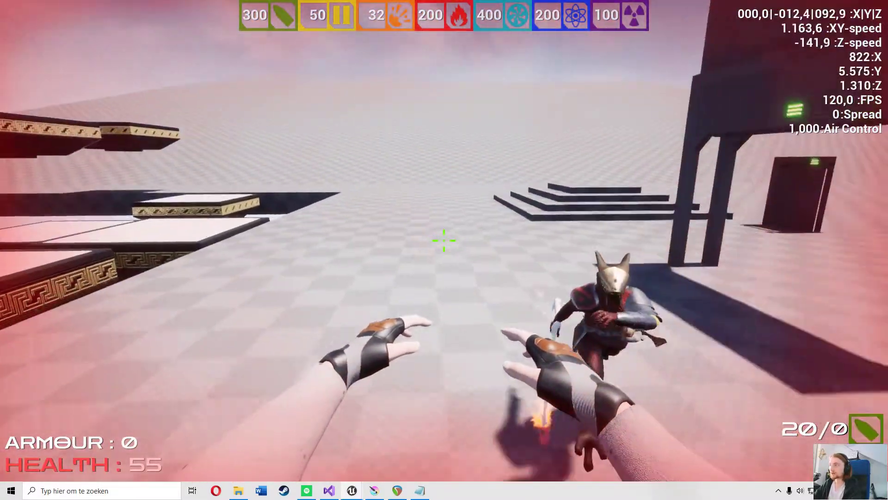
key(w)
key(space)
key(space)
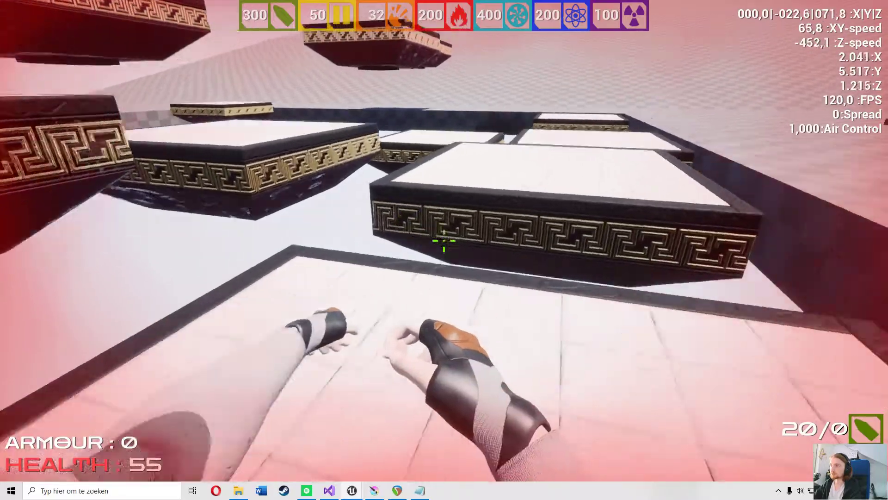
Jump from the near platforms to the far side and turn back to watch the demon leap between them.
key(d)
key(space)
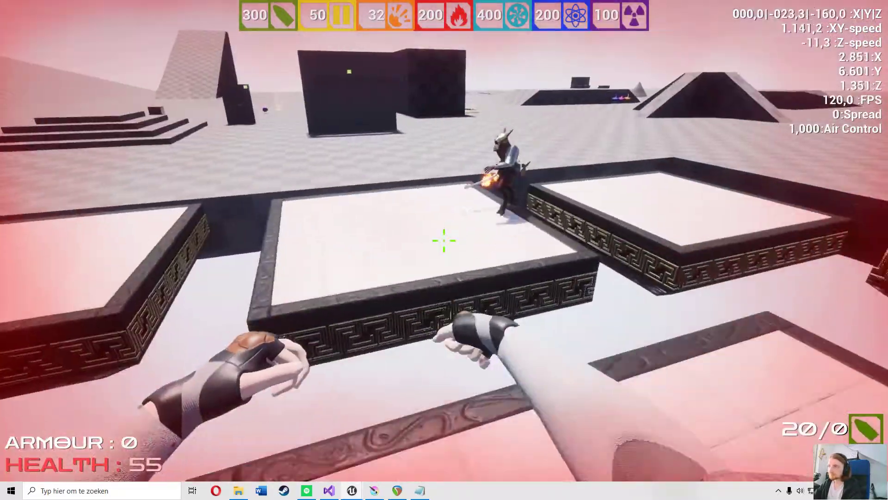
key(w)
key(space)
key(space)
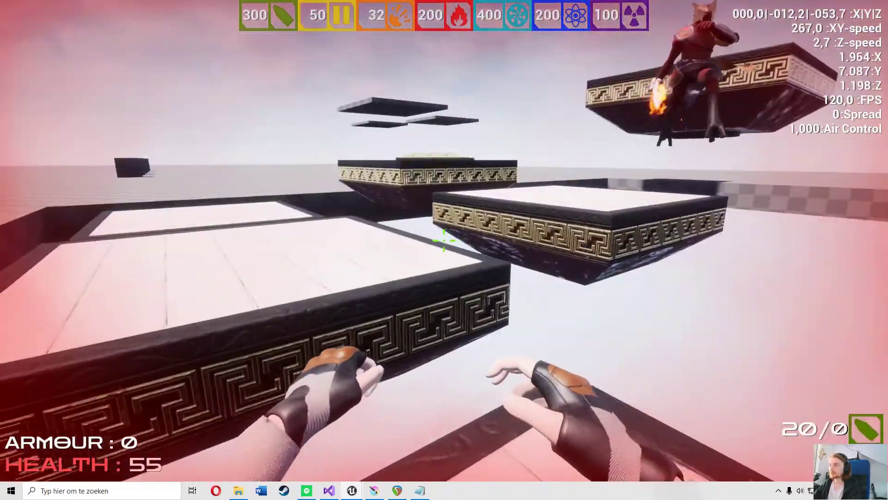
Back away from the leaping demon onto the solid floor to observe its landing and melee attack.
key(s)
key(a)
key(s)
key(a)
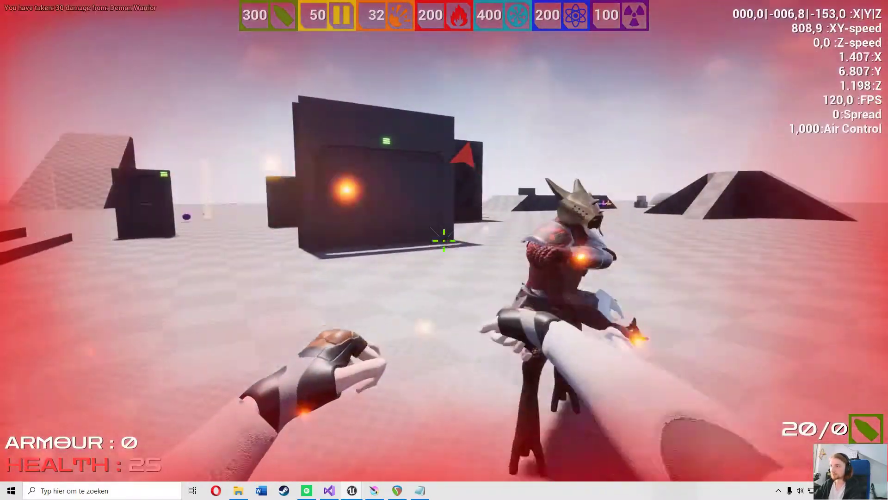
Flee from the demon past the freestanding doors and across the open ground beyond them.
key(w)
key(space)
key(space)
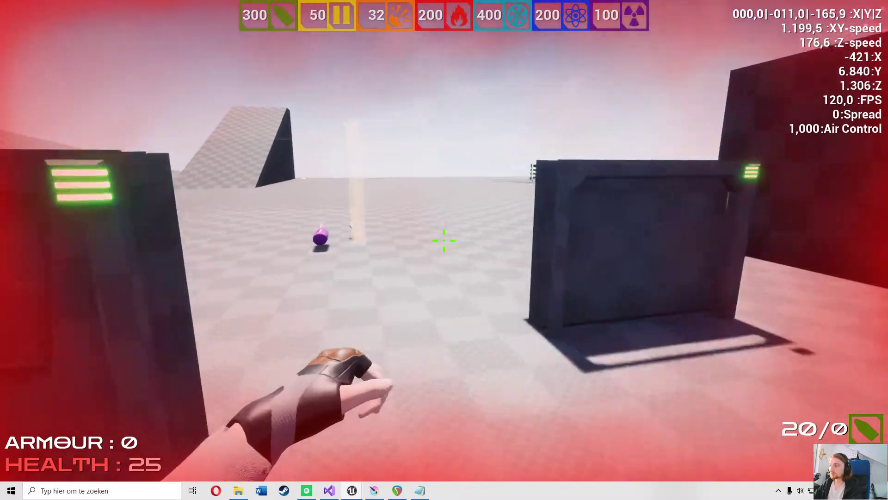
key(space)
key(s)
key(space)
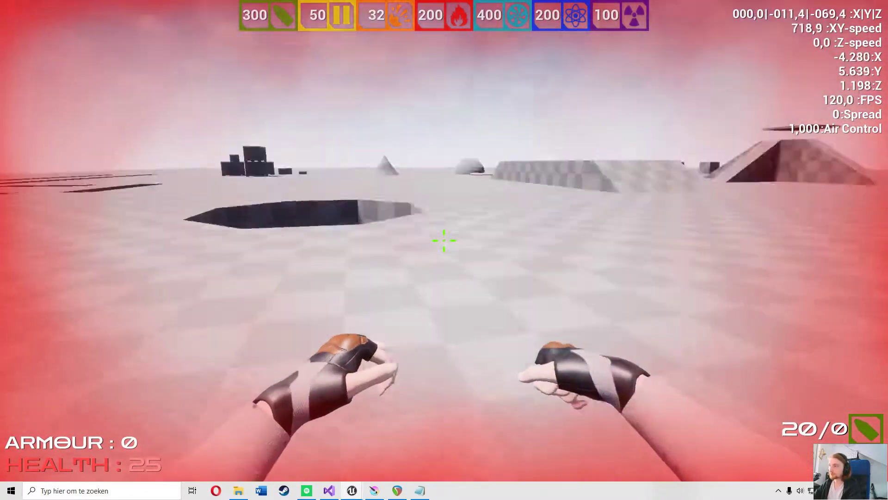
Lead the demon to the rectangular floor trenches and jump along them to the far end.
key(space)
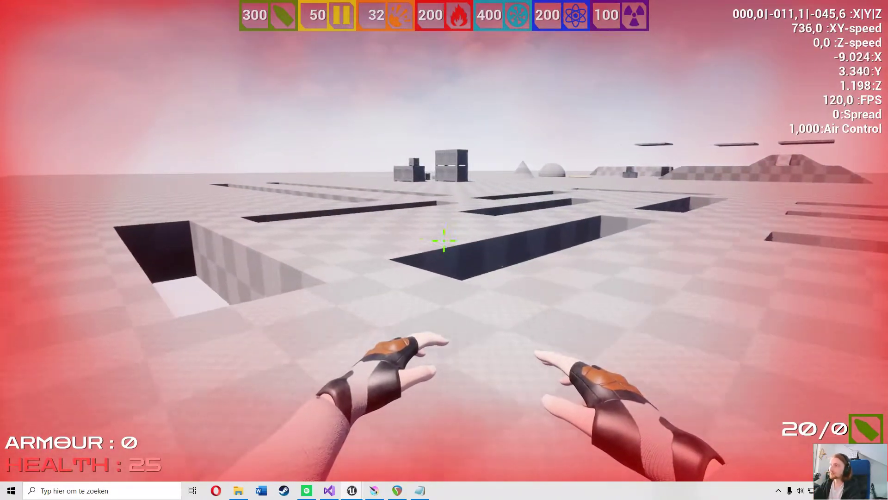
key(space)
key(space)
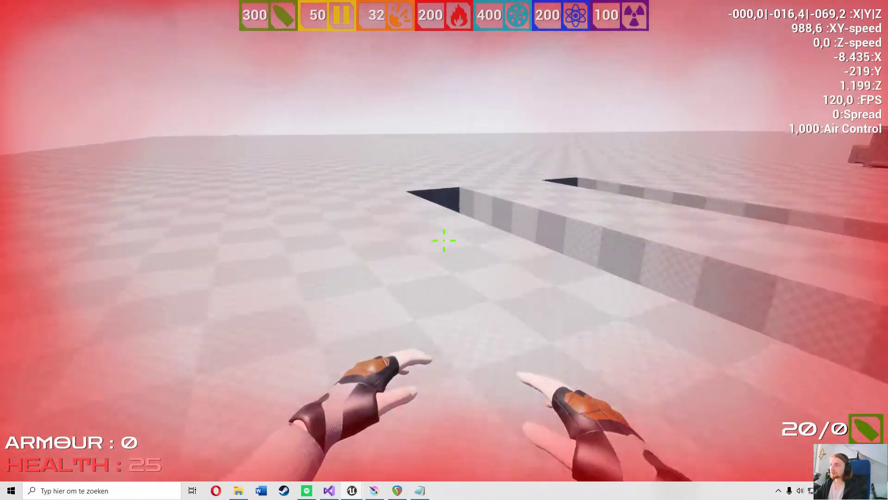
key(space)
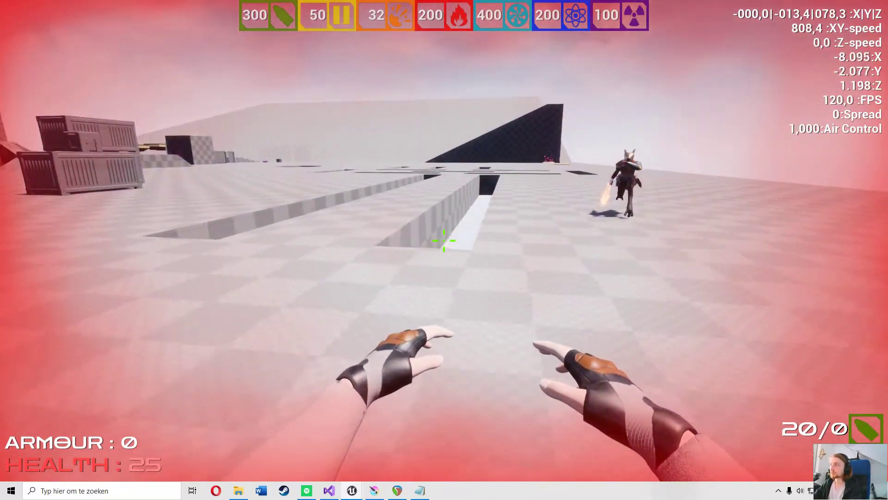
Jump back and forth over the long trenches to examine how the demon leaps the gaps and attacks.
key(space)
key(space)
key(space)
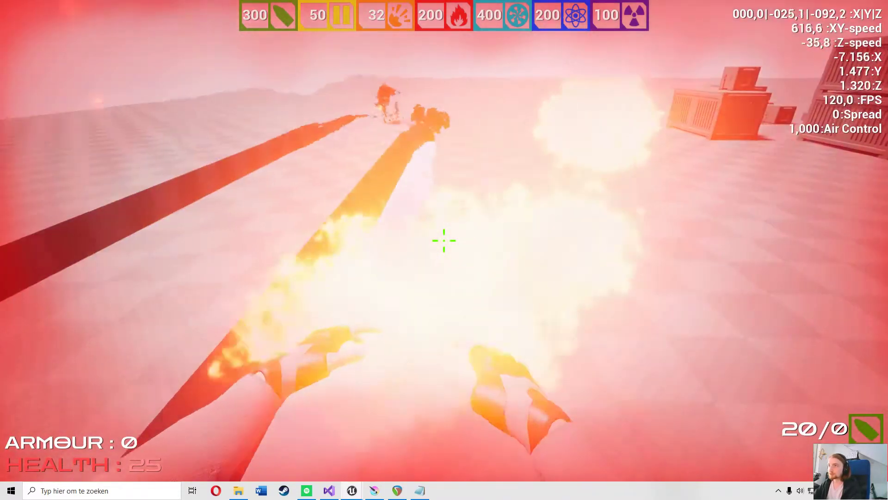
key(d)
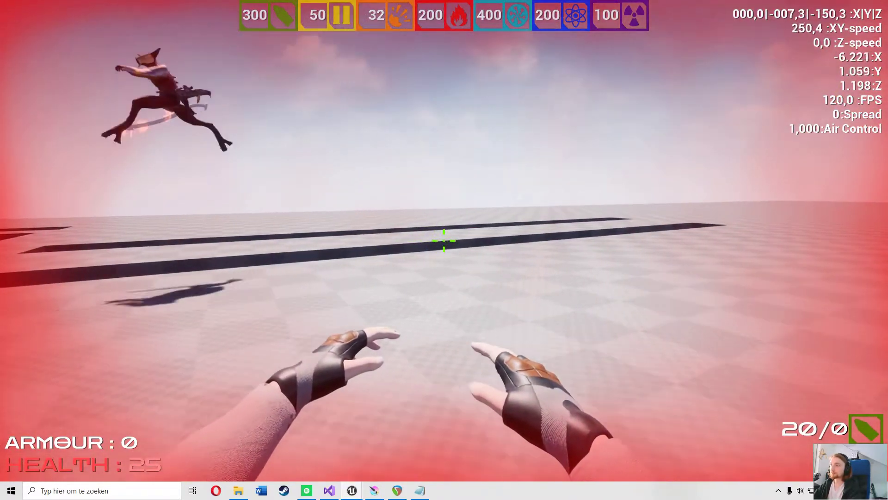
key(space)
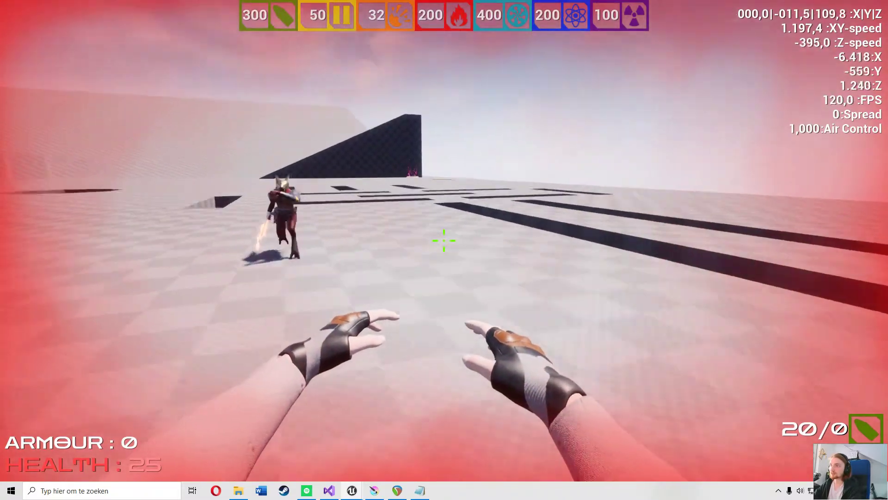
key(space)
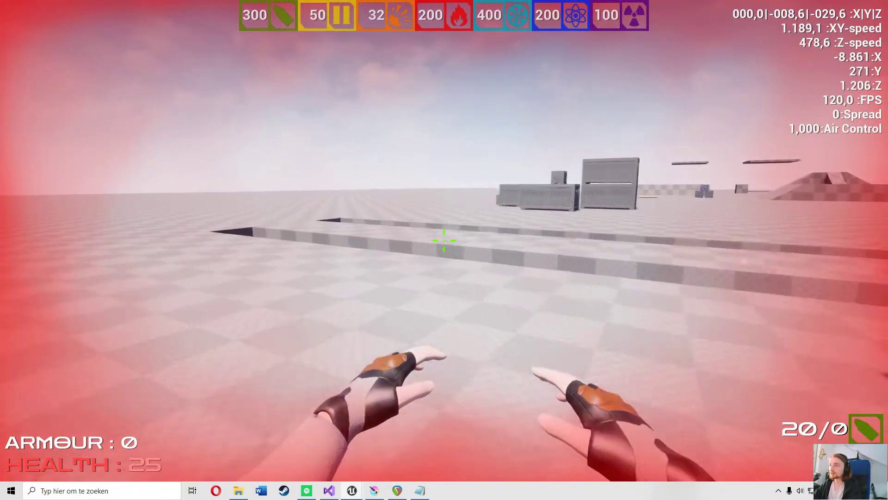
key(space)
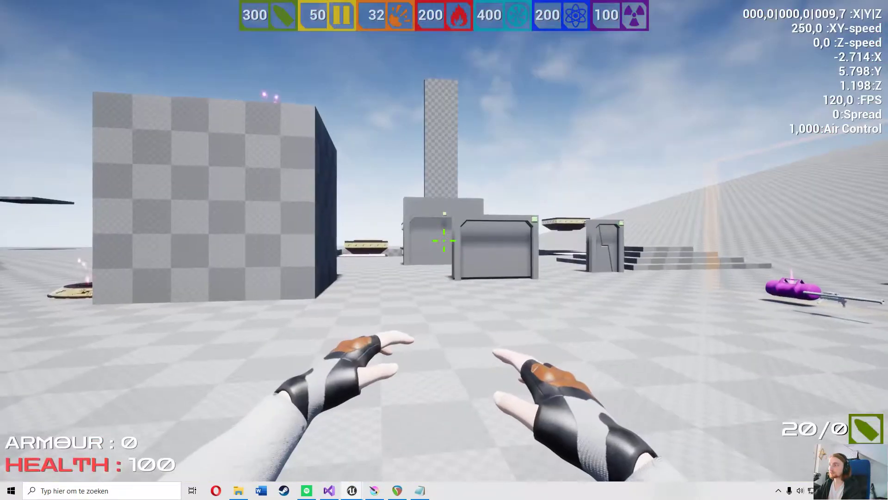
Run across the open ground at full health and draw the demon toward the long floor trenches.
key(w)
key(a)
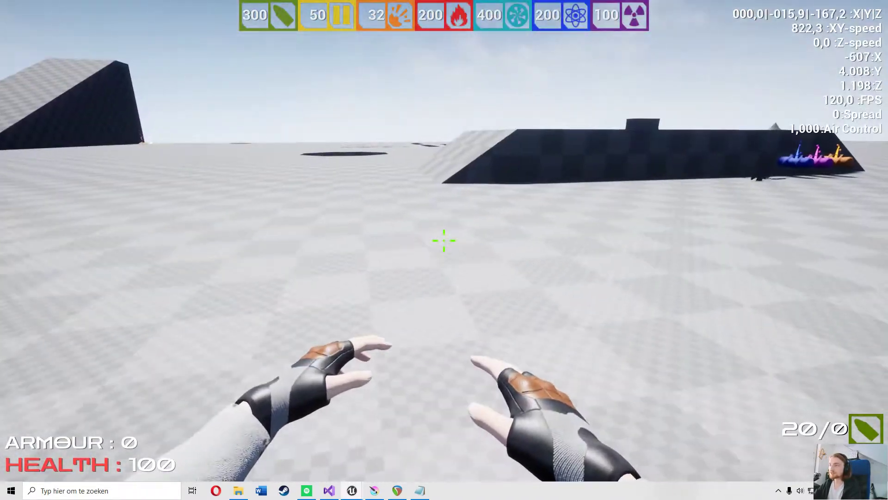
key(space)
key(space)
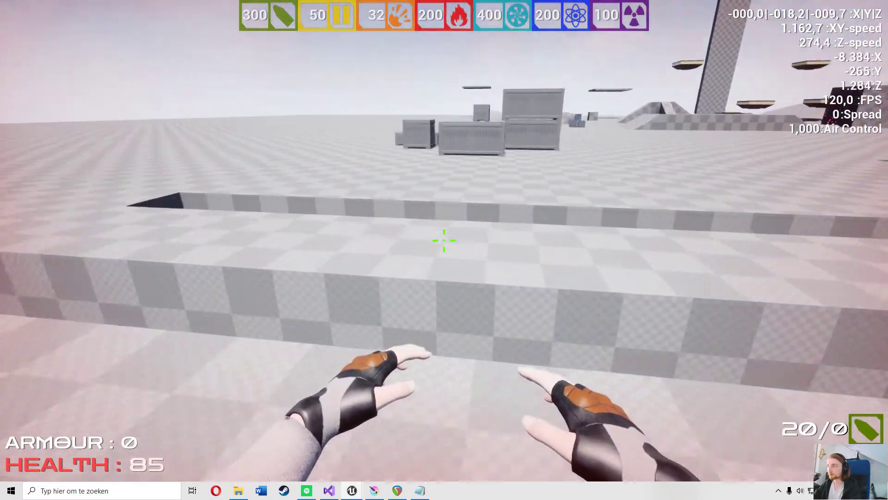
Cross the long and short trenches repeatedly to test whether the demon jumps over or runs around them.
key(space)
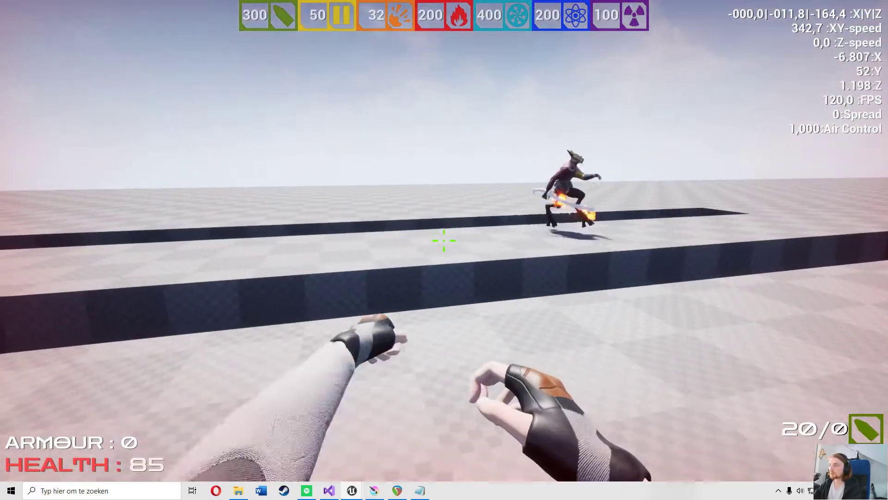
key(space)
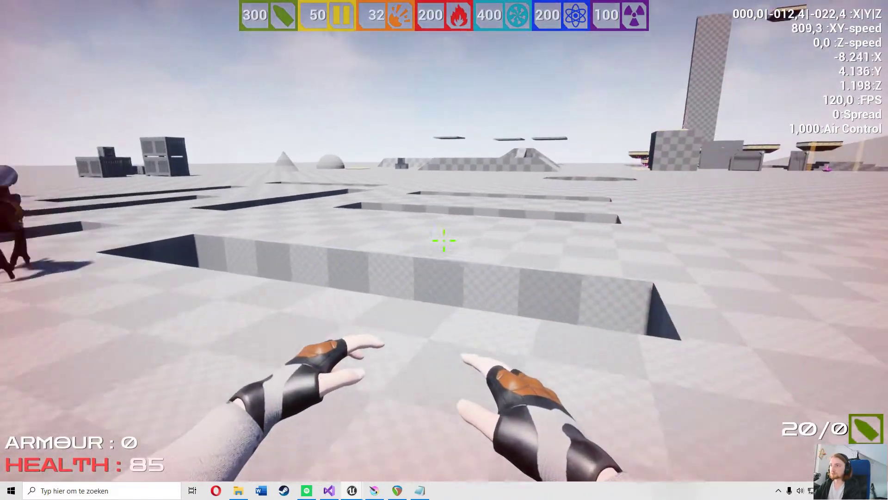
key(space)
key(space)
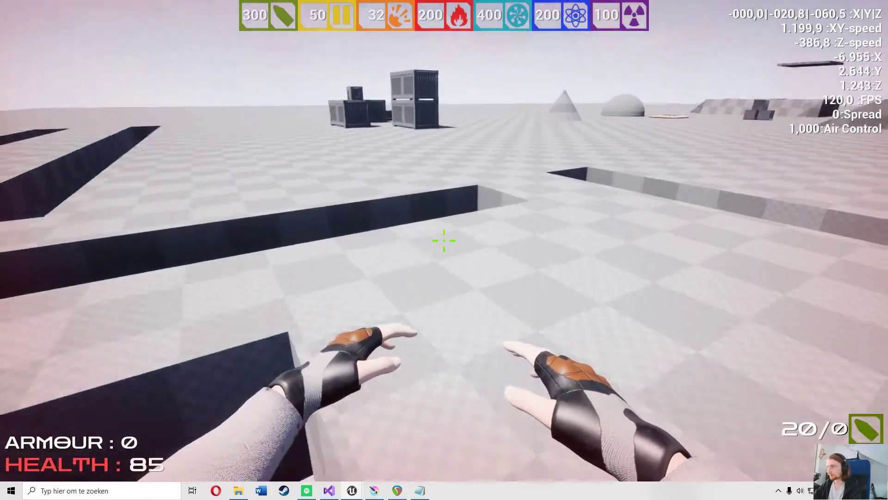
key(space)
Leave full screen, stop the play session, and view the floor trenches in the level editor.
key(F11)
key(shift+F1)
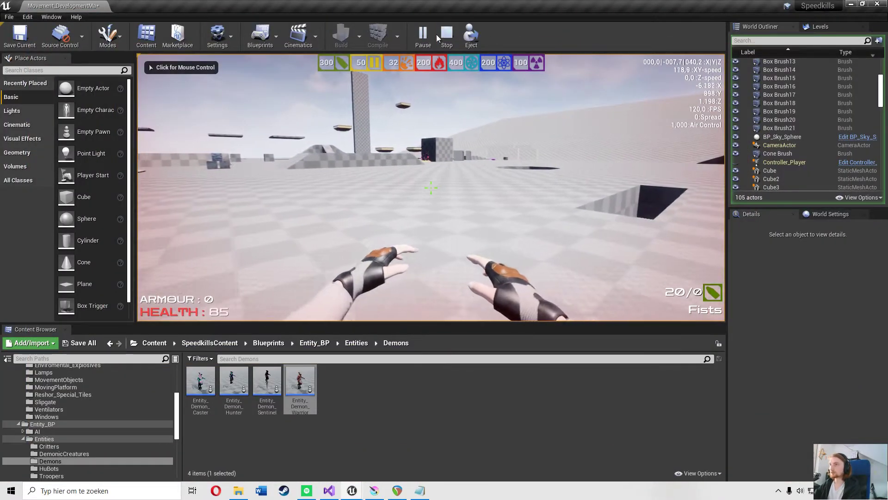
click(446, 36)
right_drag(444, 200, 548, 206)
key(w)
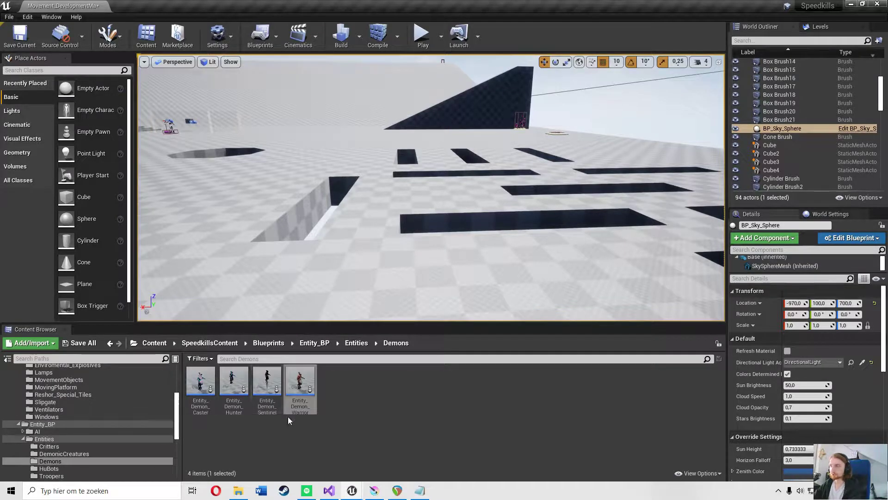
Look over the floor trenches in the level, and check the topic list in the DeleteThisLater notes.
scroll(462, 256, up, 3)
right_drag(462, 256, 499, 262)
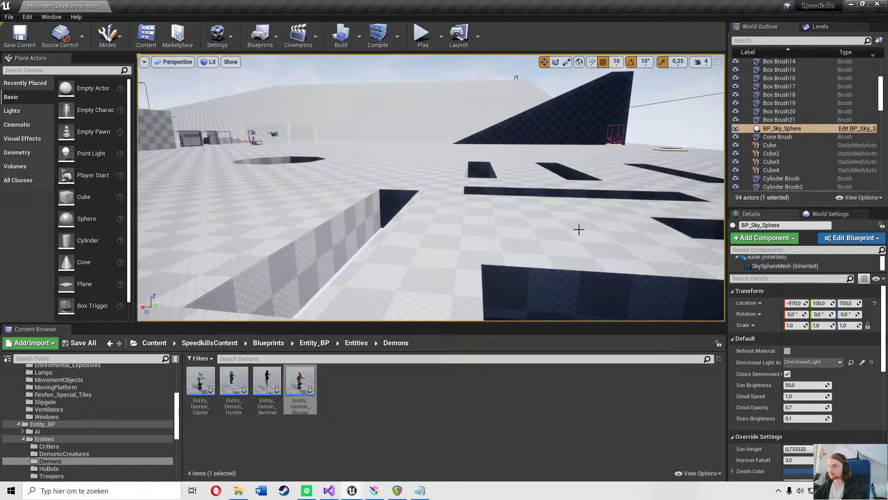
scroll(571, 242, down, 3)
scroll(597, 240, up, 2)
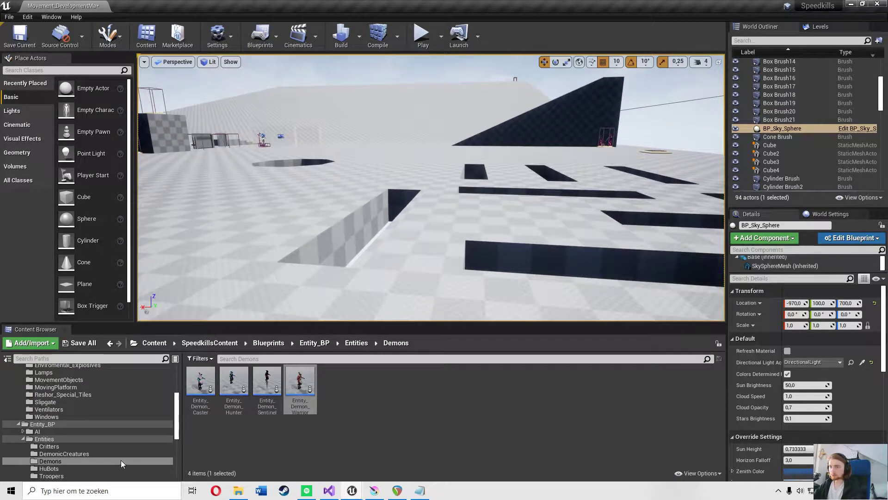
click(419, 490)
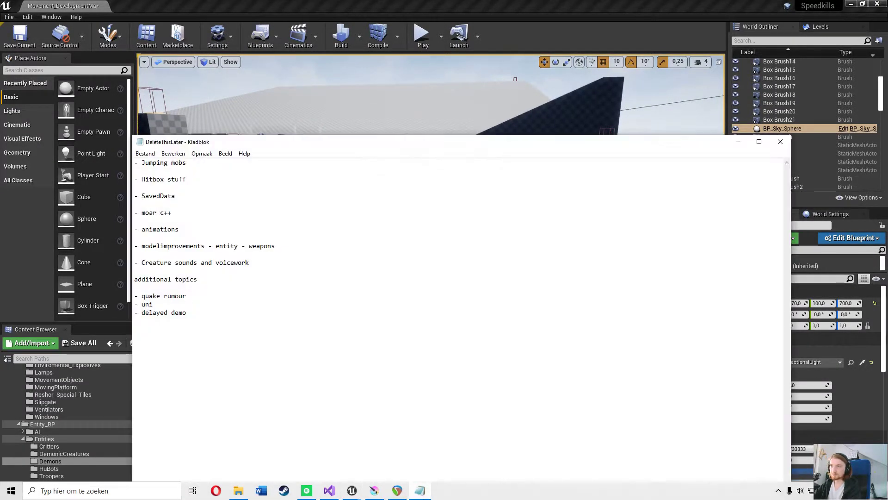
click(419, 490)
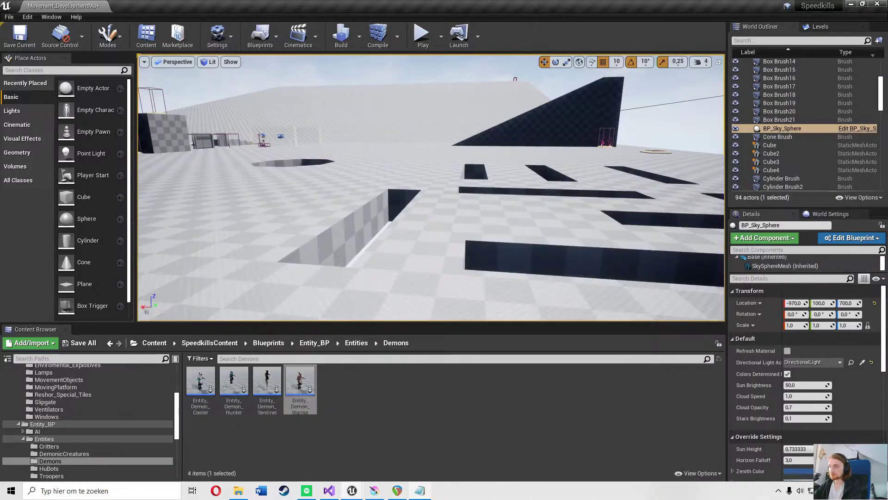
Browse the project content from the Entities folder to the Demon folder inside SpeedkillsContent's Meshes.
double_click(23, 439)
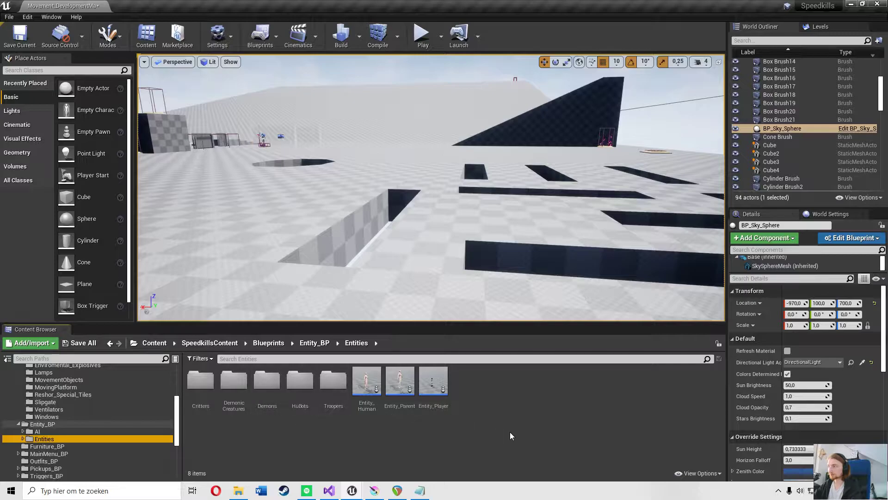
scroll(482, 230, up, 3)
right_drag(482, 230, 342, 310)
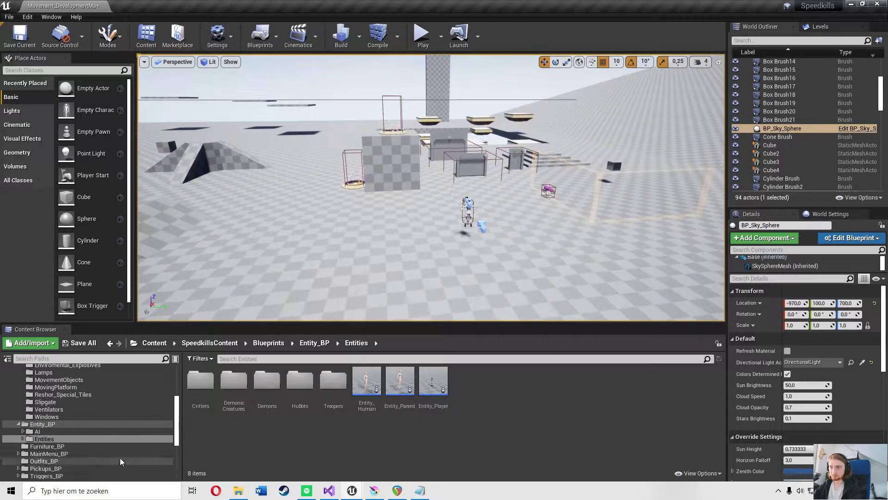
scroll(120, 462, down, 5)
click(37, 415)
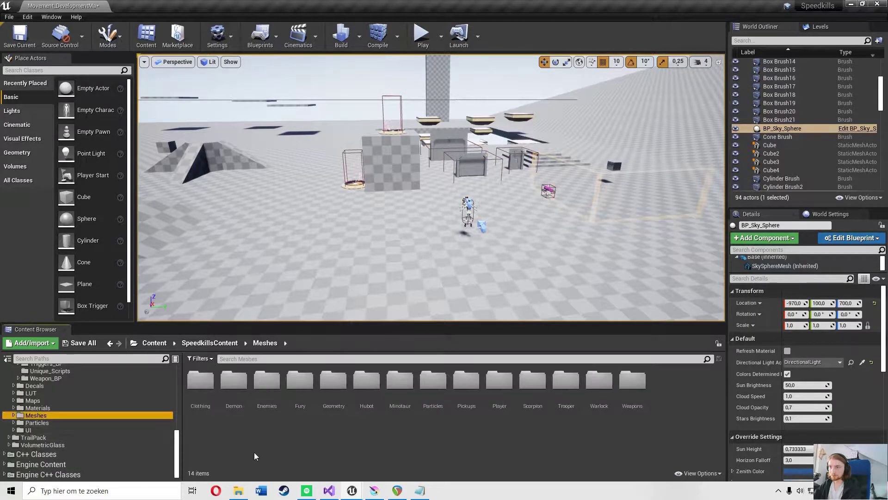
click(296, 394)
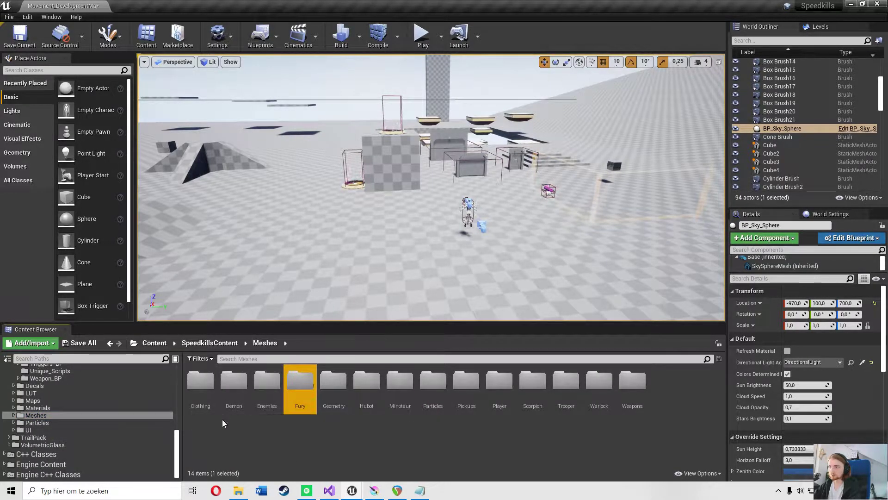
double_click(233, 381)
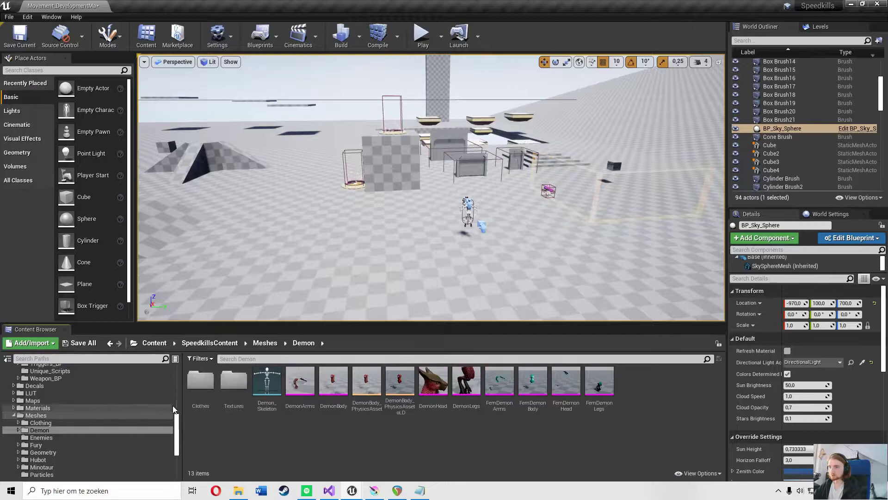
Look into the demon's Clothes folder and its contents, and return to the Demon folder.
double_click(201, 380)
double_click(307, 407)
key(alt+Left)
key(alt+Left)
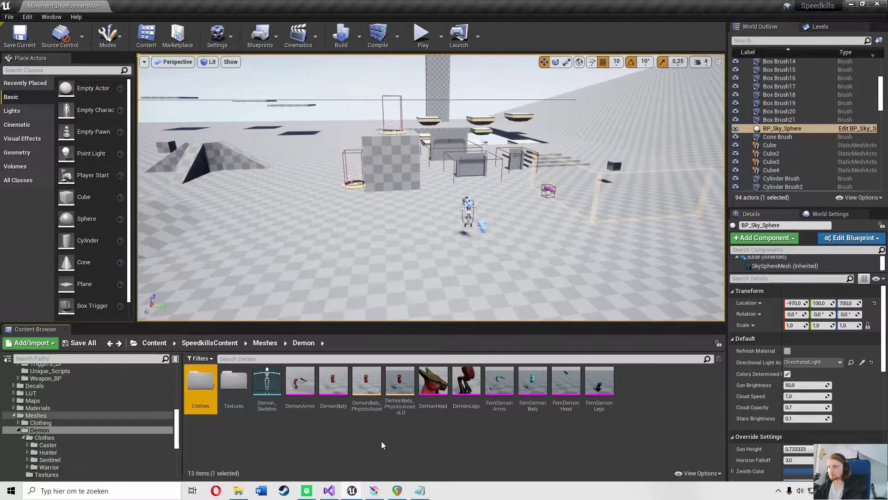
Open Demon_Skeleton, review its bone tree, the arm guard mesh settings and the sword run blend space, and return to the level editor.
double_click(267, 380)
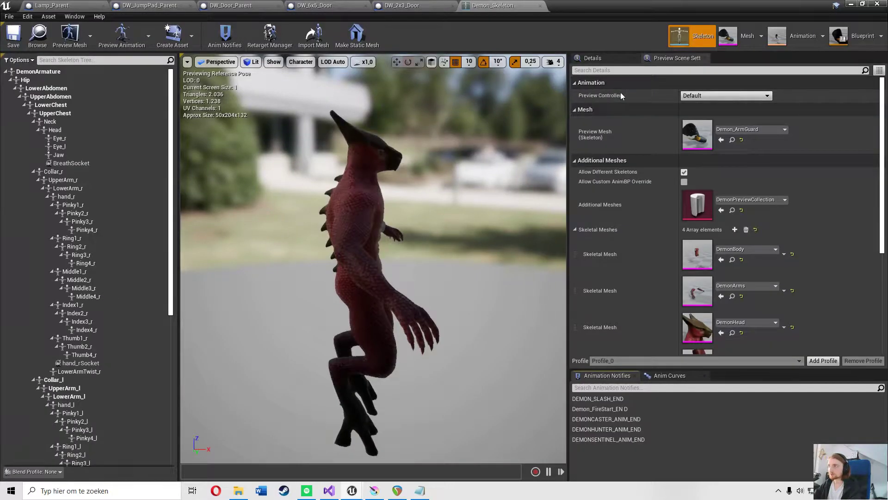
scroll(92, 227, down, 5)
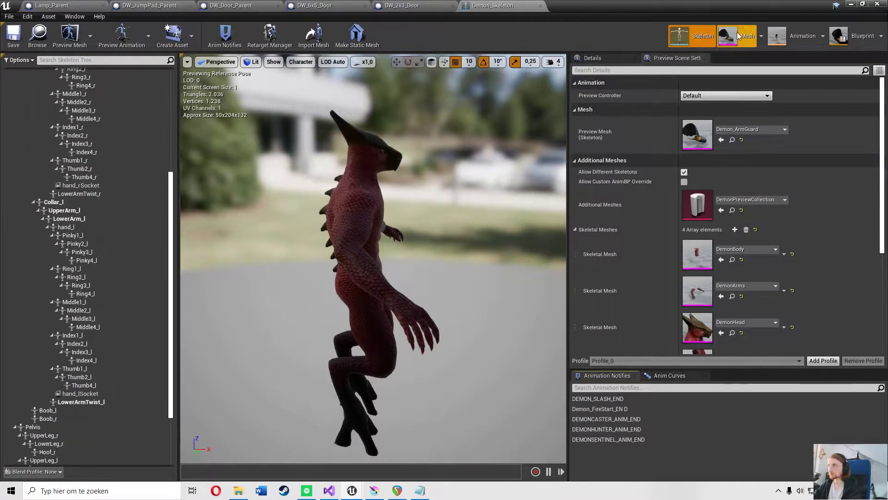
click(747, 42)
scroll(100, 280, down, 10)
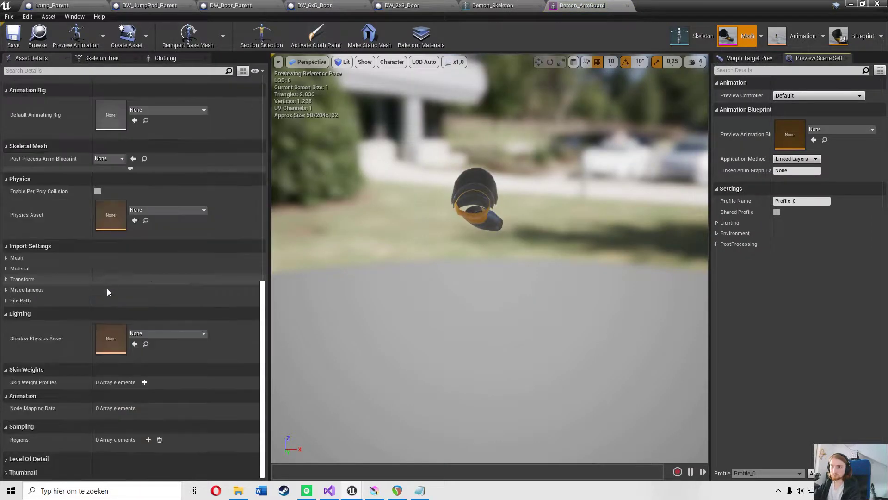
scroll(137, 231, up, 3)
scroll(130, 245, up, 8)
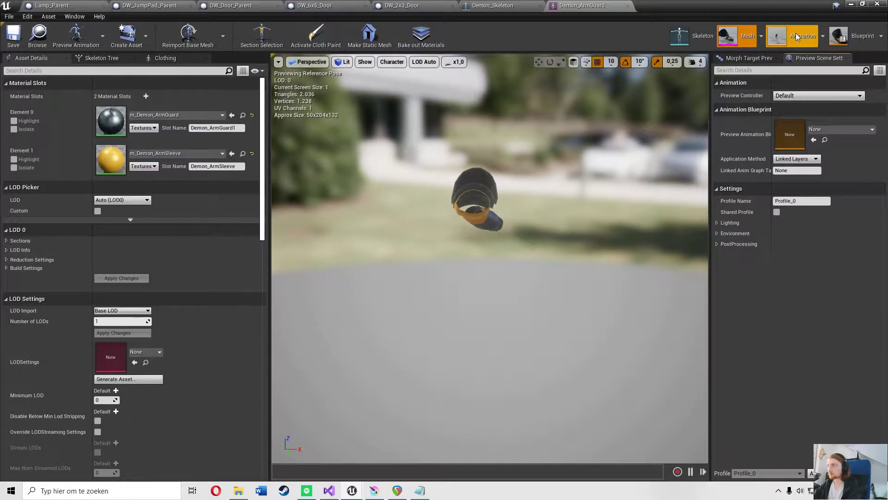
click(789, 39)
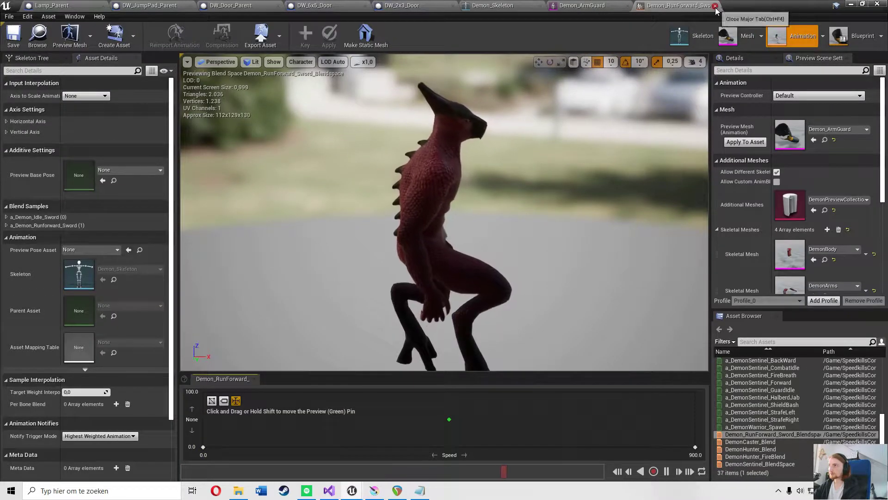
click(850, 5)
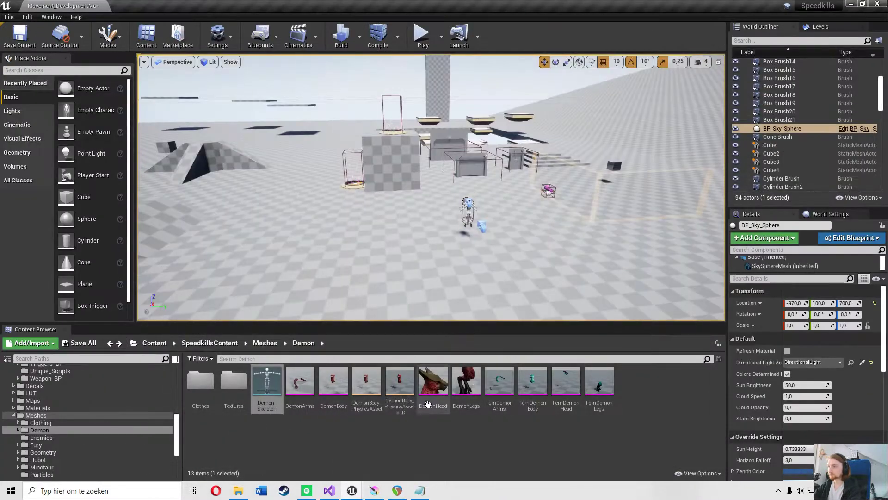
Open DemonBody_PhysicsAsset and examine the collision boxes around the demon's body from the side and front.
double_click(366, 381)
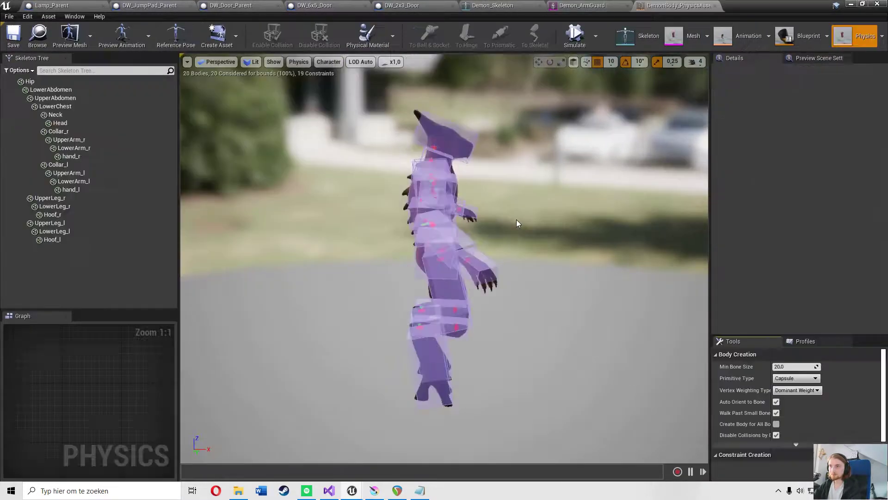
right_drag(525, 273, 497, 269)
scroll(525, 272, up, 5)
scroll(522, 271, down, 5)
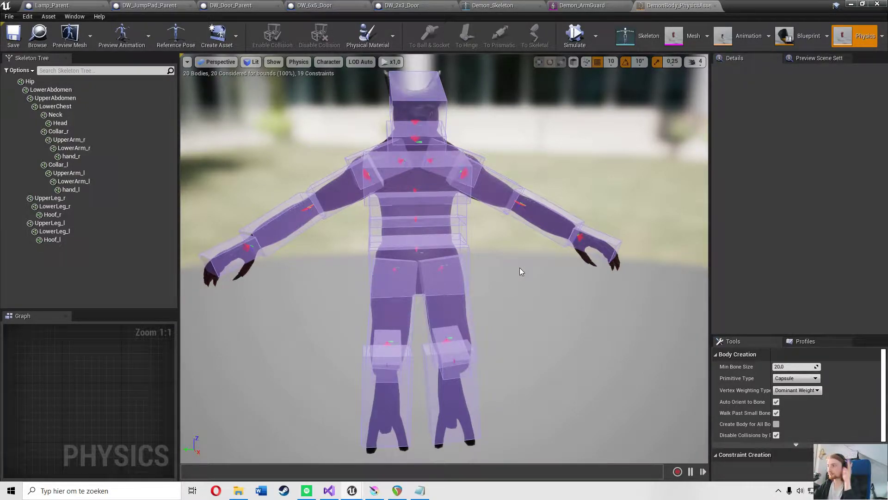
right_drag(520, 267, 470, 257)
key(d)
key(d)
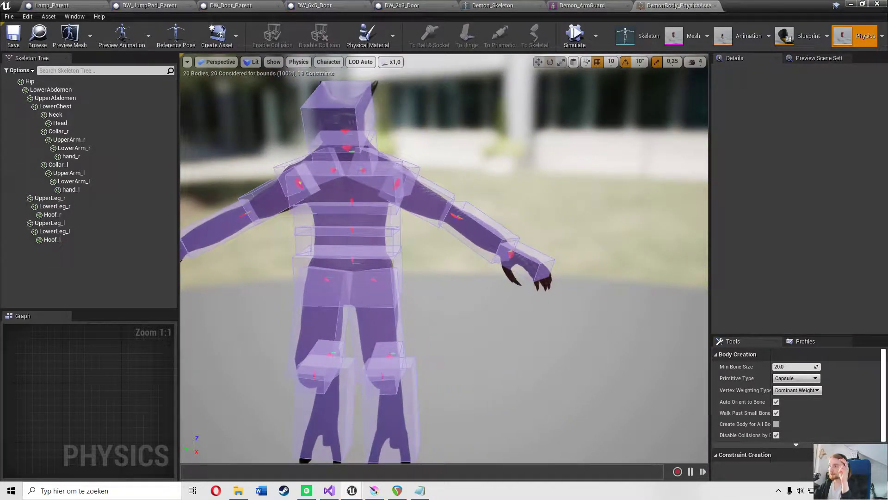
key(a)
right_drag(531, 273, 460, 273)
key(d)
click(102, 71)
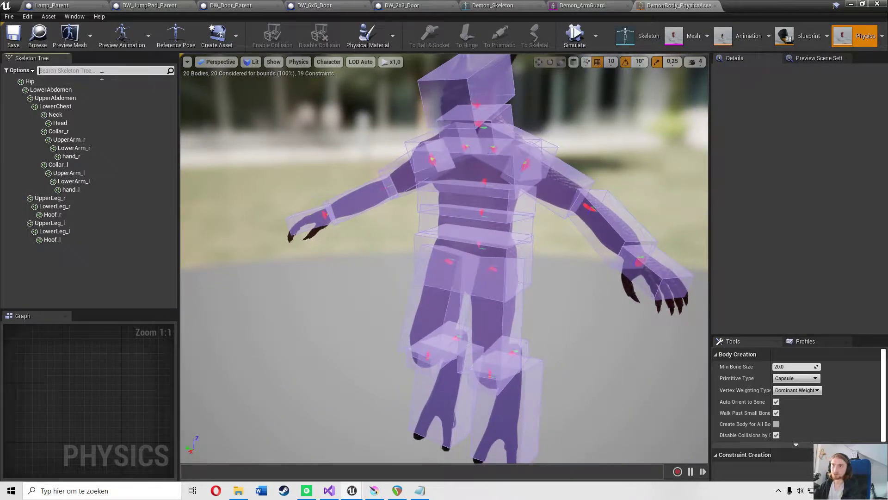
right_drag(668, 310, 667, 310)
right_click(556, 332)
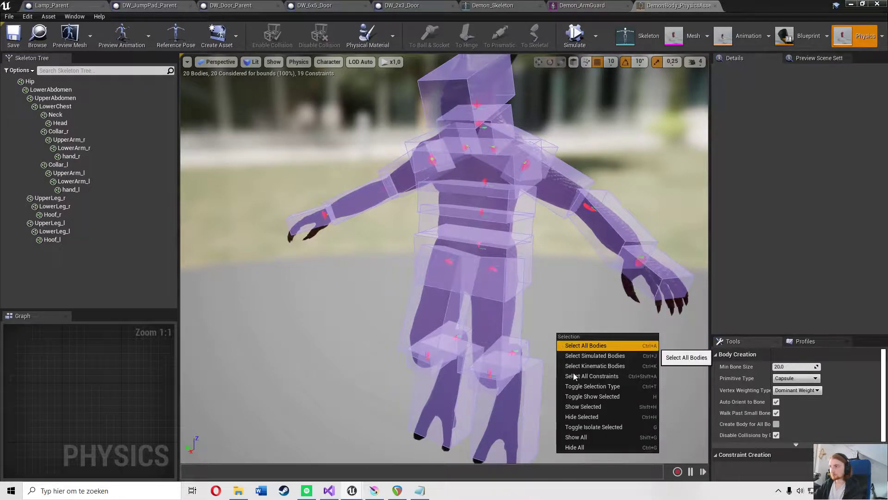
click(325, 283)
Examine up close how the hitboxes and joint constraints cover the demon's torso, arms, hands and hips.
middle_drag(562, 210, 577, 195)
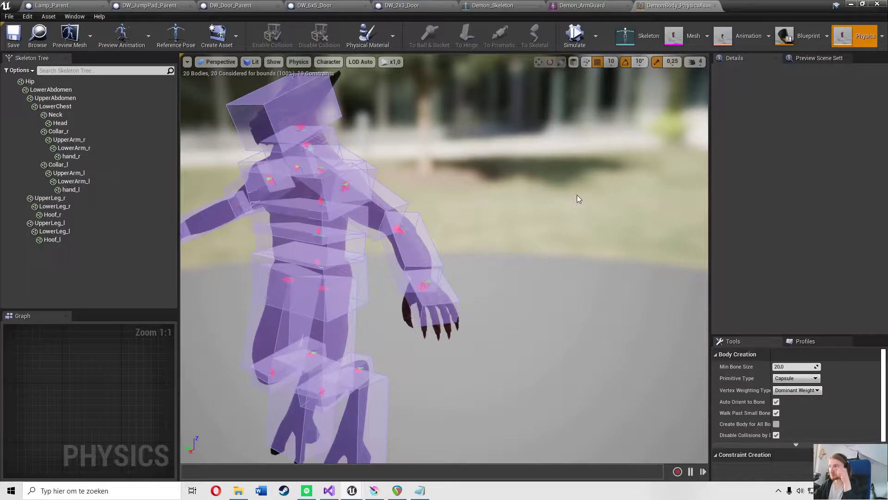
drag(576, 195, 567, 199)
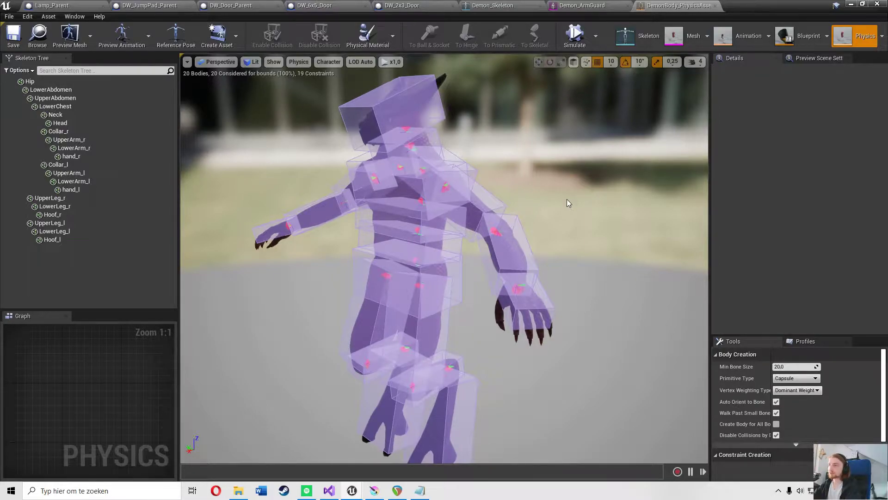
scroll(534, 237, up, 5)
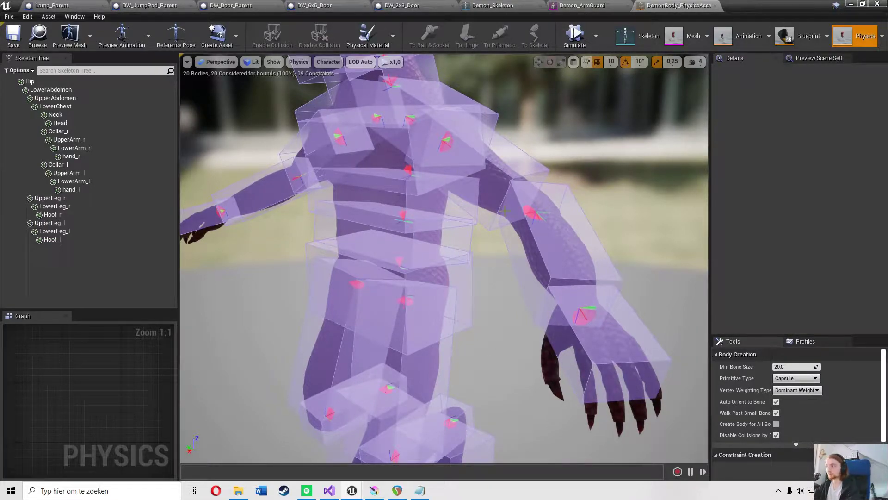
scroll(505, 210, down, 5)
scroll(489, 207, up, 5)
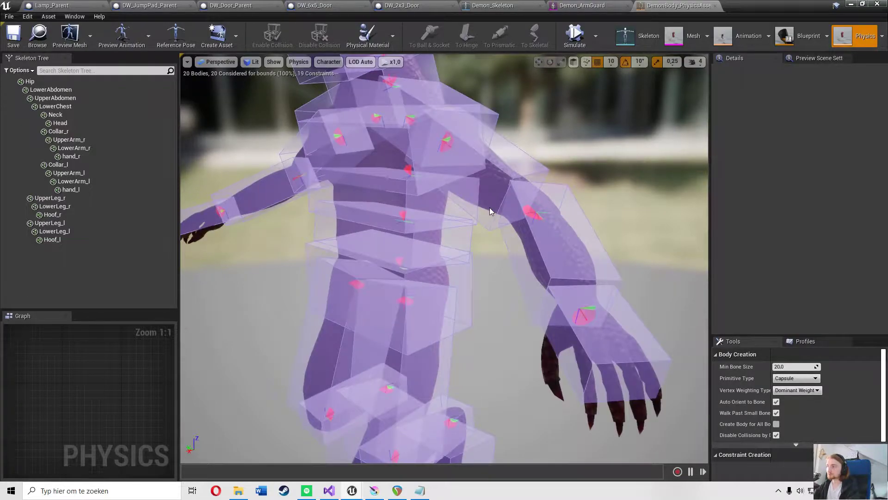
right_drag(497, 216, 525, 236)
middle_drag(475, 241, 444, 232)
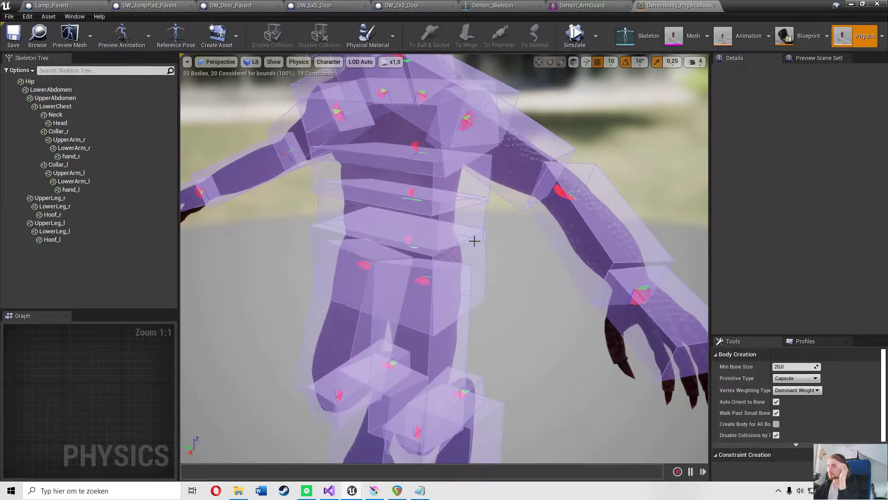
scroll(474, 241, down, 5)
scroll(472, 240, up, 5)
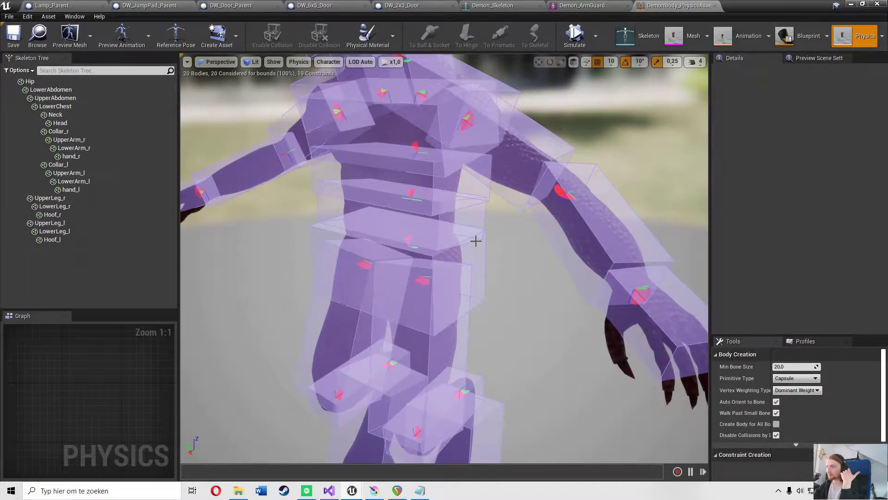
scroll(475, 239, up, 5)
scroll(470, 234, down, 5)
mouse_move(470, 234)
right_down()
mouse_move(333, 235)
mouse_move(483, 242)
right_up()
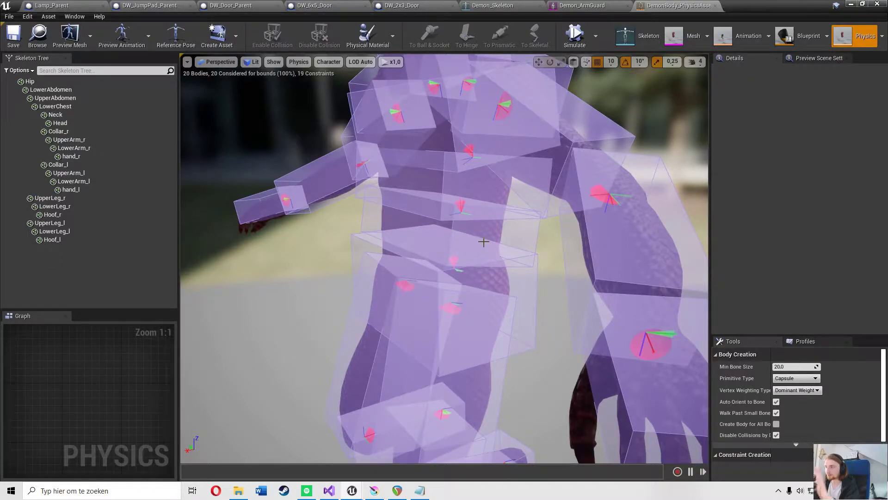
Examine the hitboxes over the demon's whole body, including the head and legs, and return to the level editor.
scroll(483, 242, down, 4)
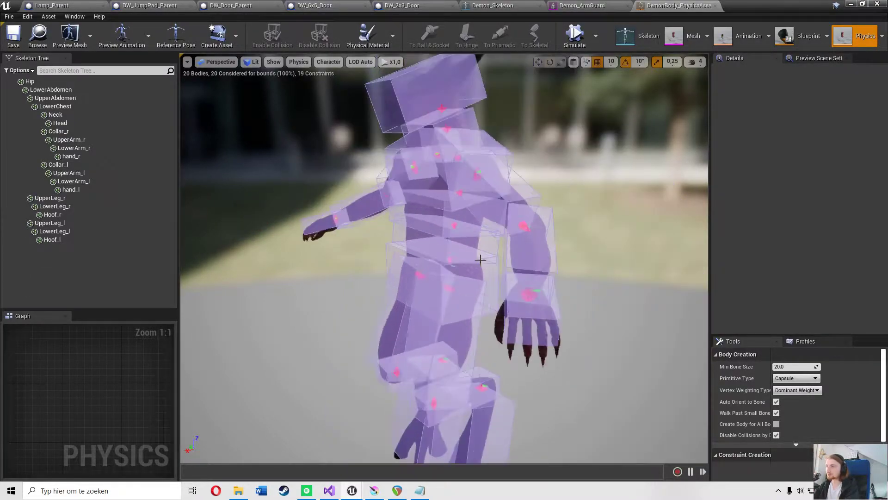
scroll(456, 325, down, 6)
scroll(425, 162, up, 4)
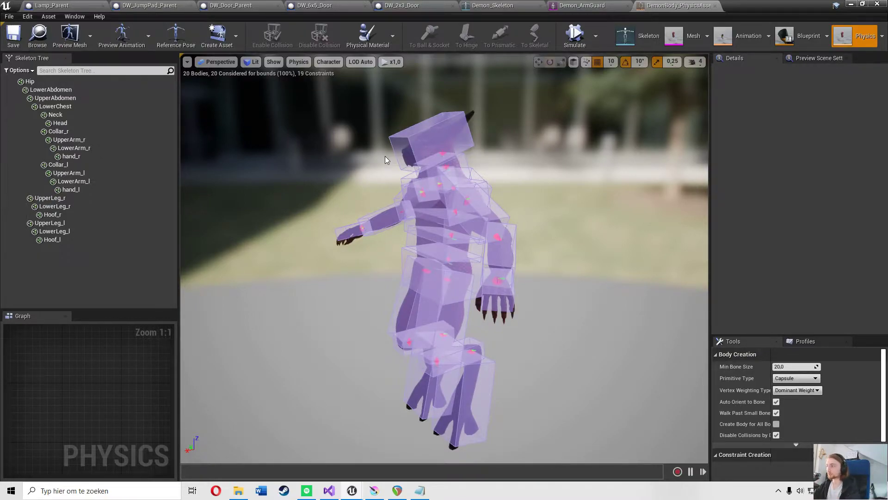
scroll(446, 153, up, 3)
alt+drag(453, 155, 476, 185)
scroll(476, 185, down, 3)
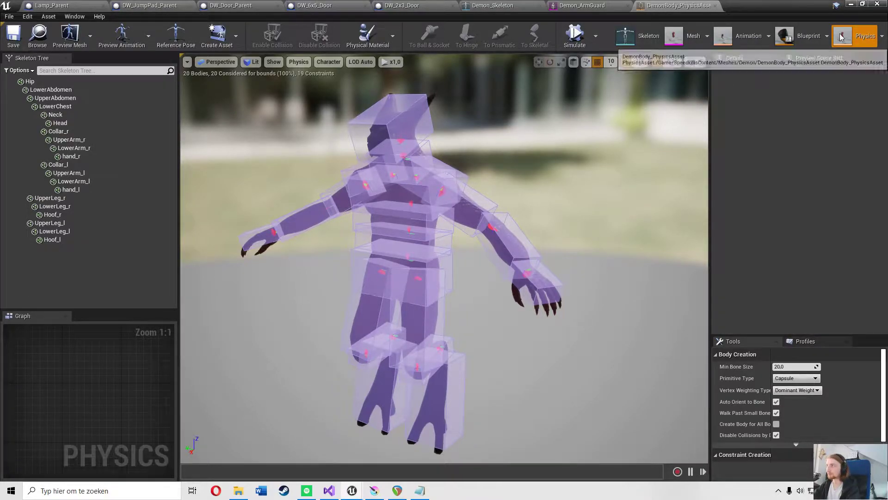
click(851, 3)
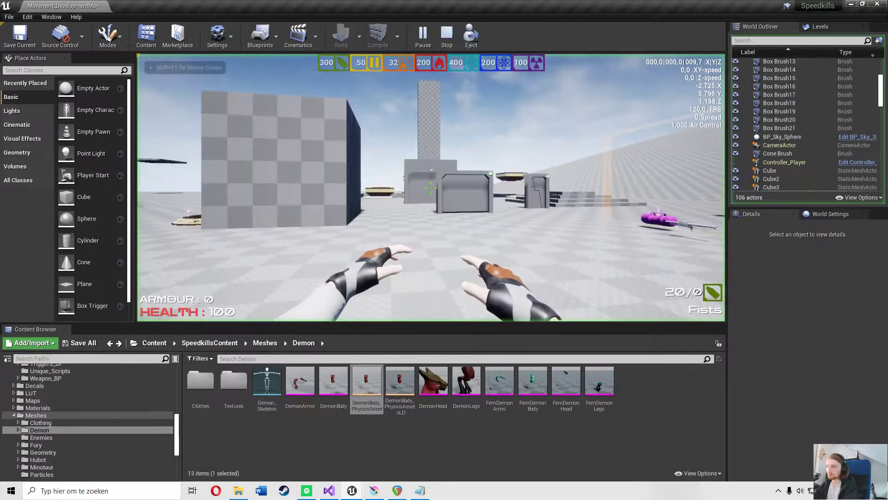
Play the level in full screen, equip the 12G shotgun, approach the demon and shoot it.
key(F11)
key(2)
key(w)
key(space)
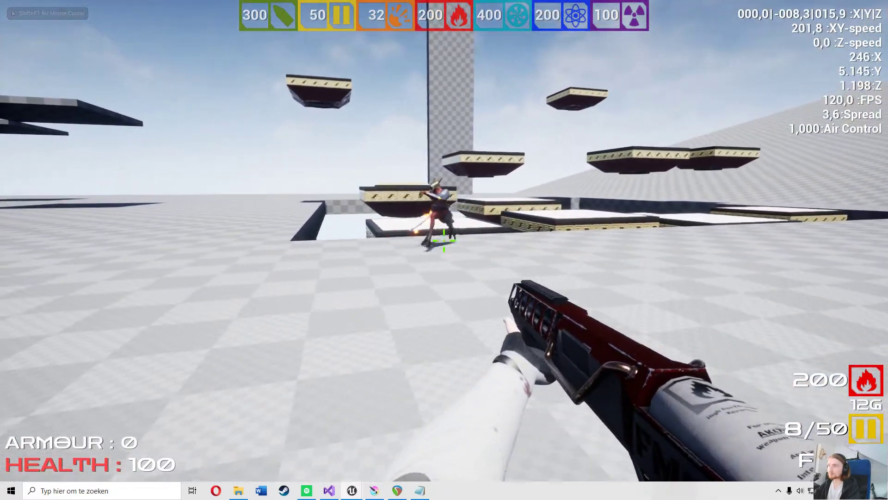
click(444, 241)
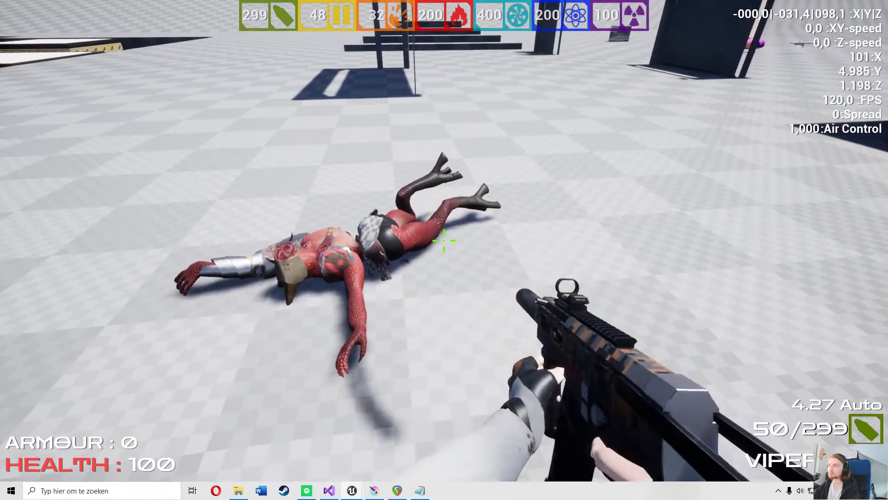
Back away from the dead demon to view its ragdoll on the open floor.
key(s)
key(a)
key(s)
key(a)
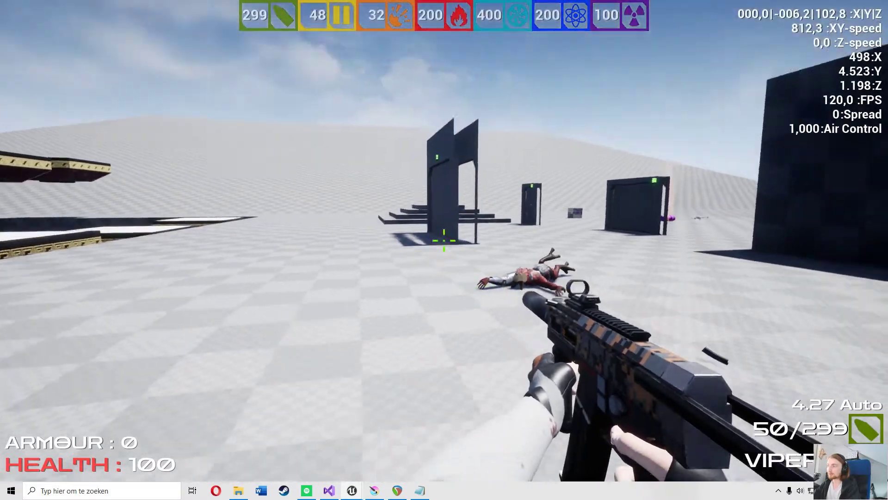
Equip the 40 mm HE launcher, circle the open floor and approach the dead demon to view its ragdoll.
key(3)
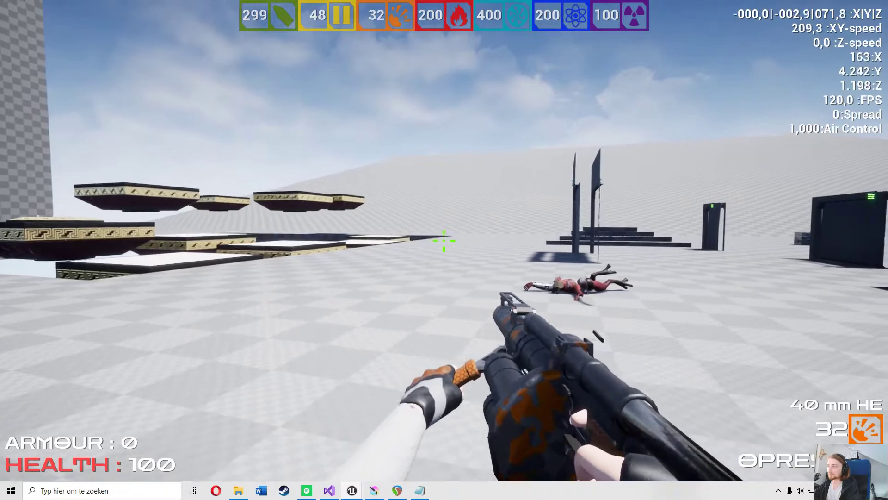
key(w)
key(a)
key(space)
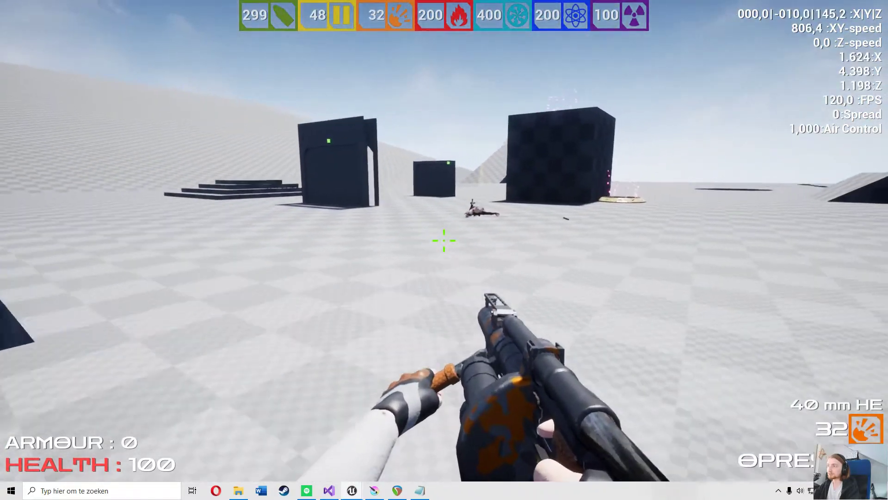
key(d)
key(space)
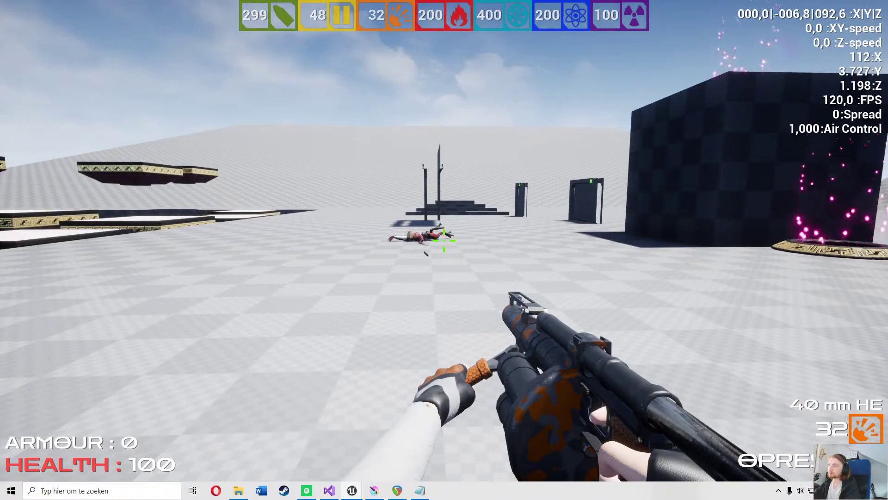
key(w)
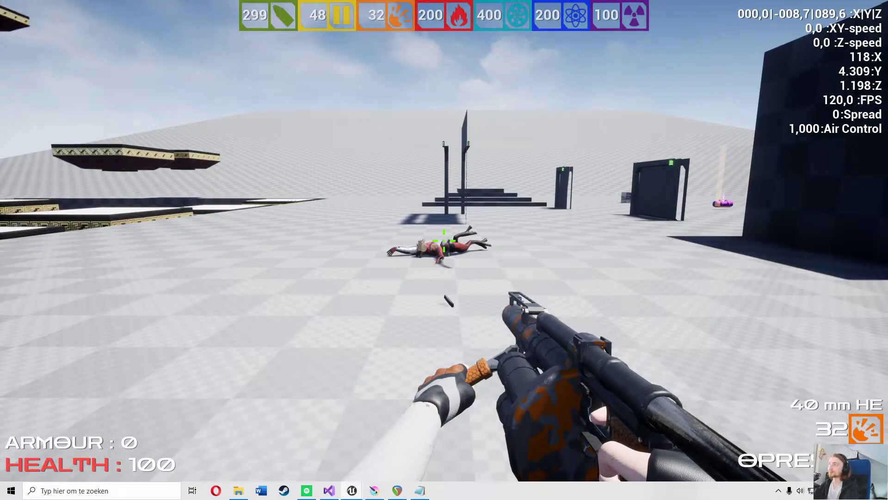
key(w)
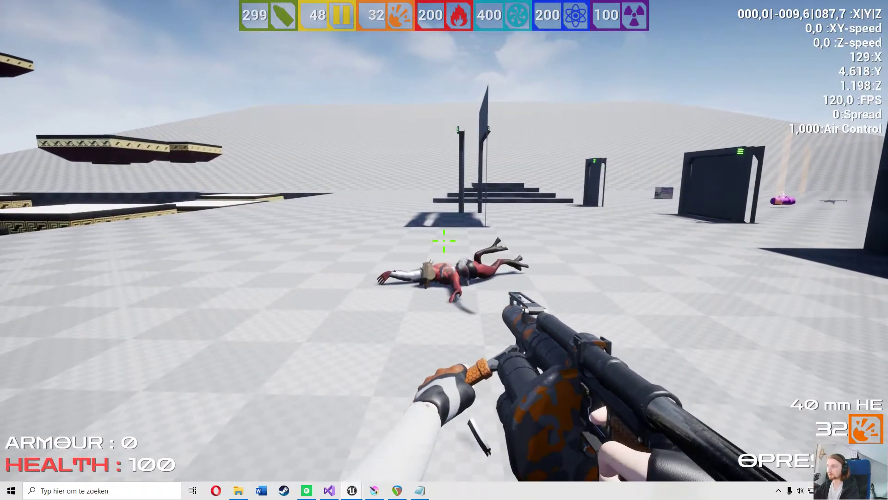
Switch between the carried weapons near the dead demon, finishing with the Viper rifle, and move closer to the body.
key(s)
key(1)
key(w)
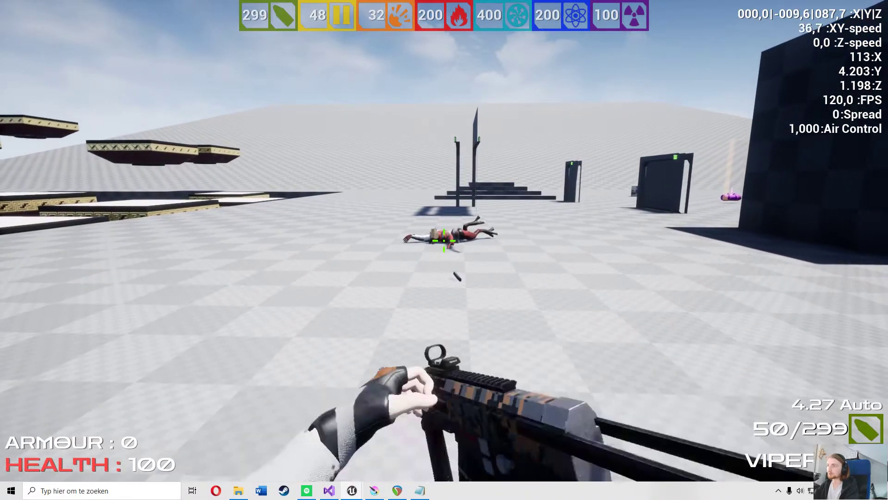
key(w)
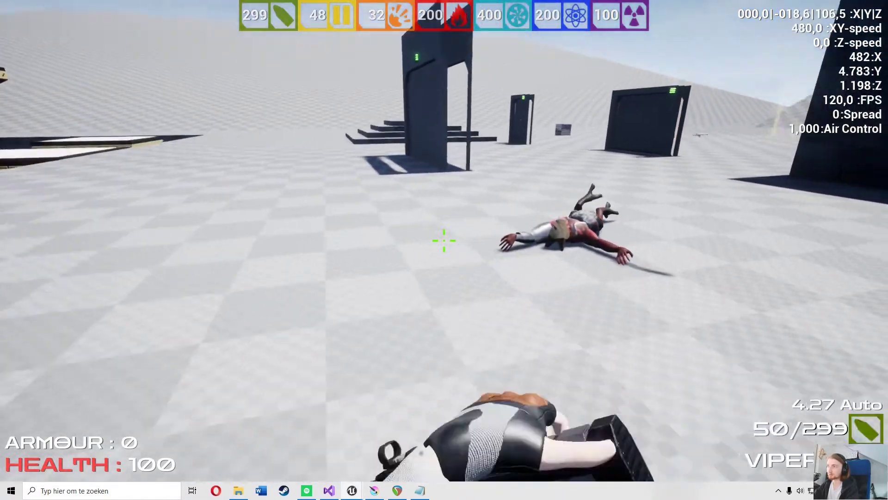
key(d)
key(s)
key(2)
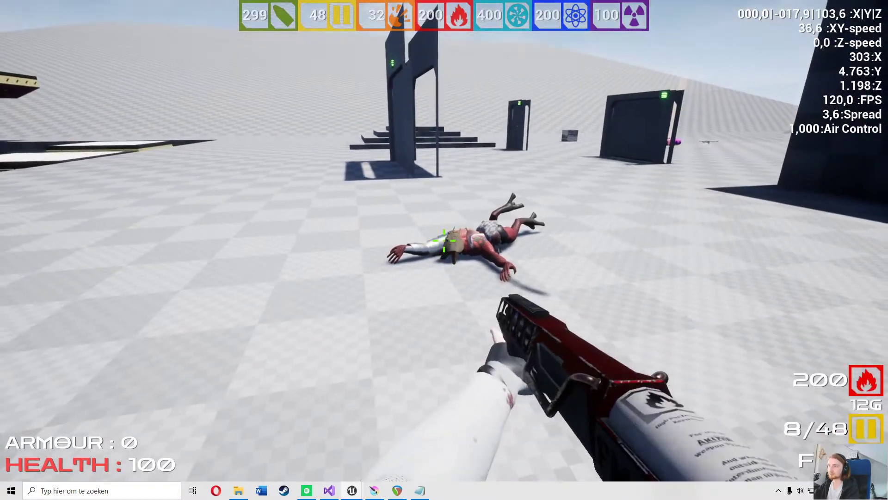
key(w)
key(3)
key(1)
key(w)
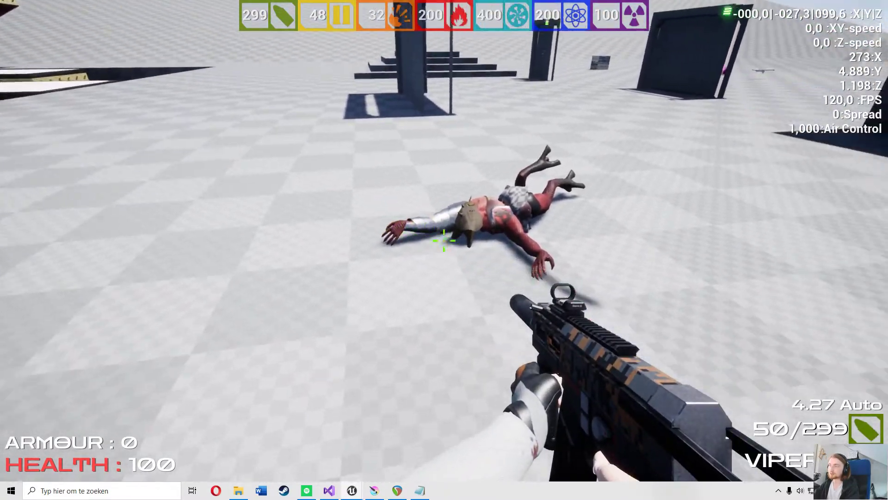
Examine the demon's ragdoll pose up close from several sides.
key(w)
key(d)
key(s)
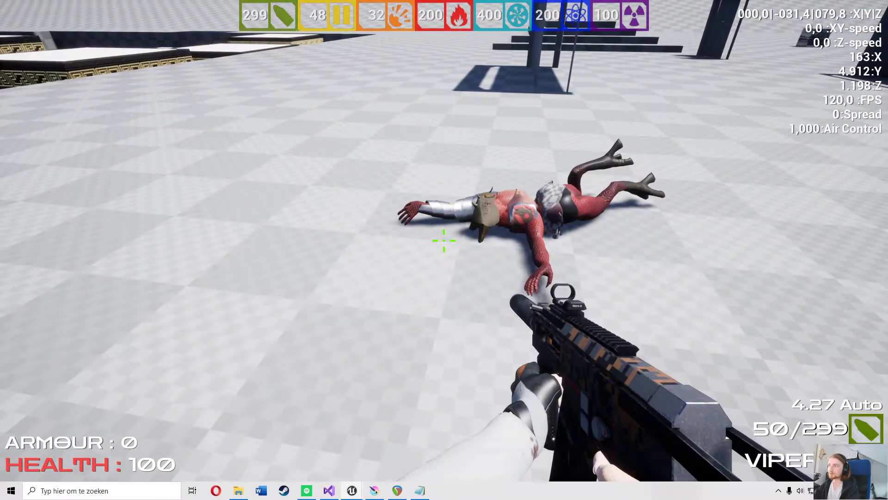
key(a)
key(w)
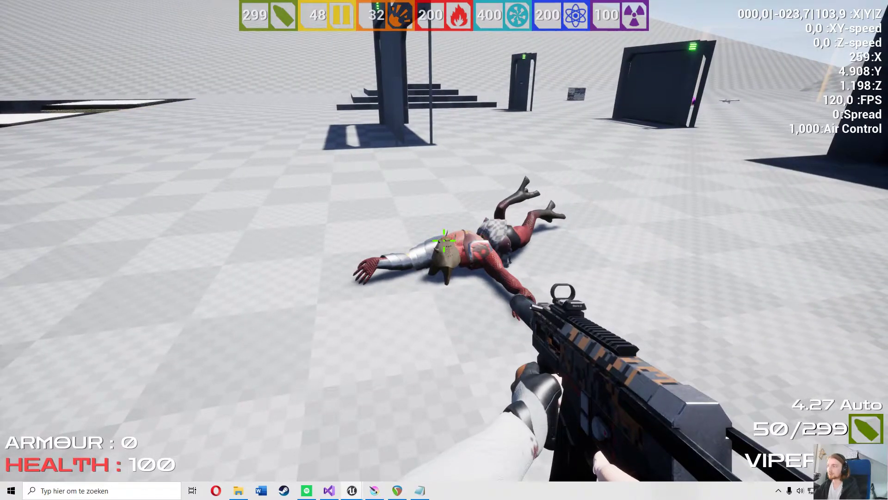
key(s)
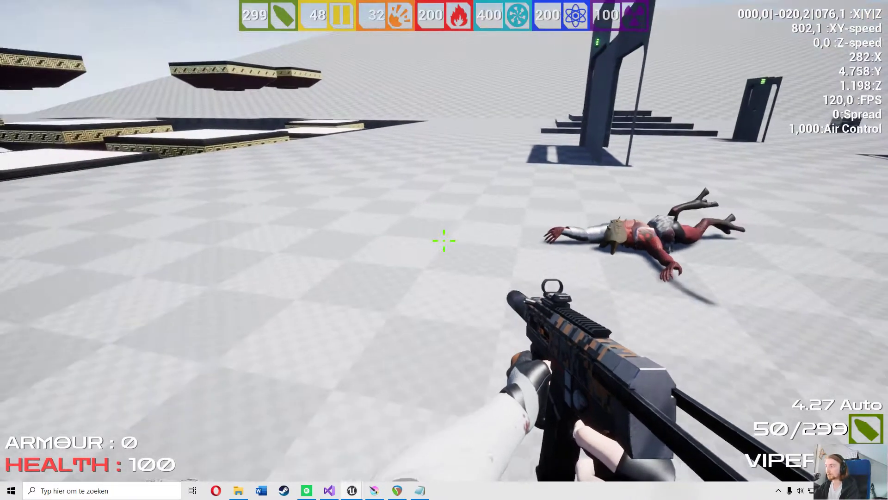
Equip the FMC-12 shotgun, shoot at the dead demon's body twice to test its ragdoll, reloading after each shot.
key(d)
key(w)
key(4)
click(445, 240)
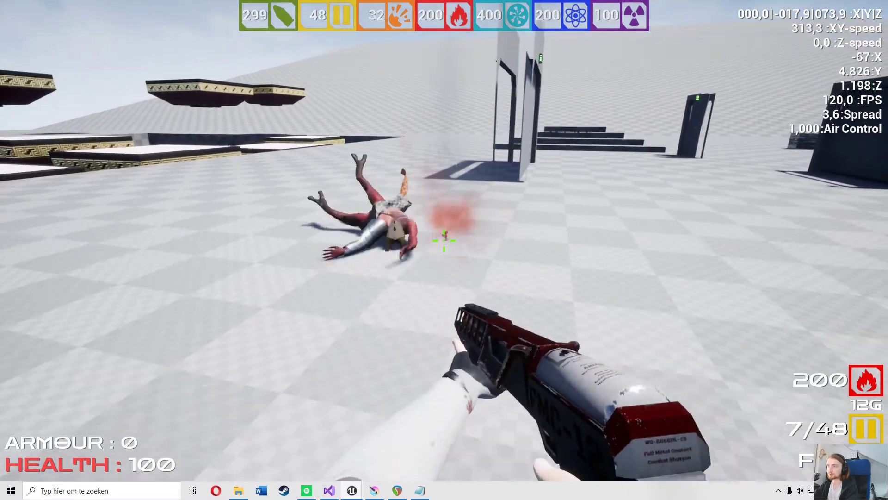
key(w)
key(r)
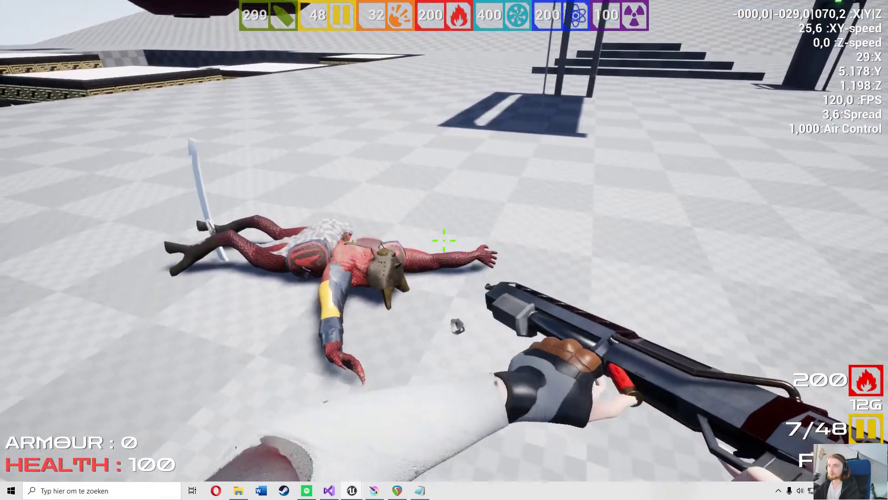
key(s)
click(444, 241)
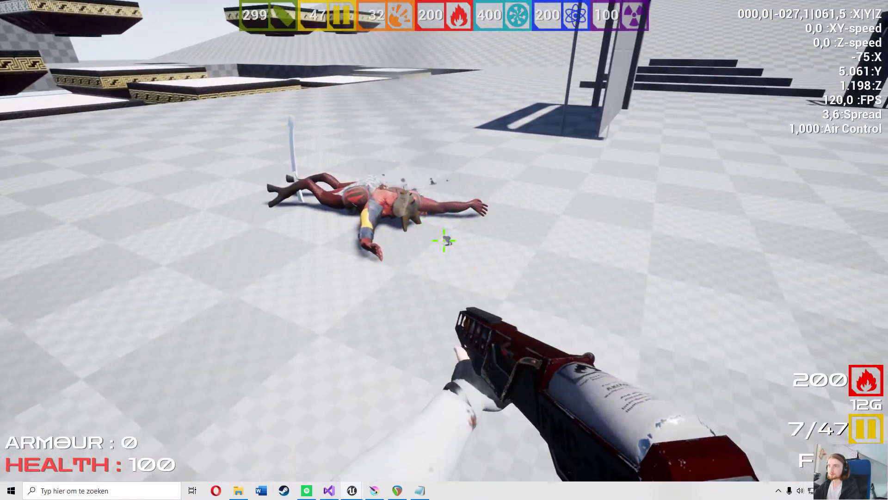
key(w)
key(r)
Release the mouse from the game, leave full screen and stop the play session.
key(shift+F1)
key(F11)
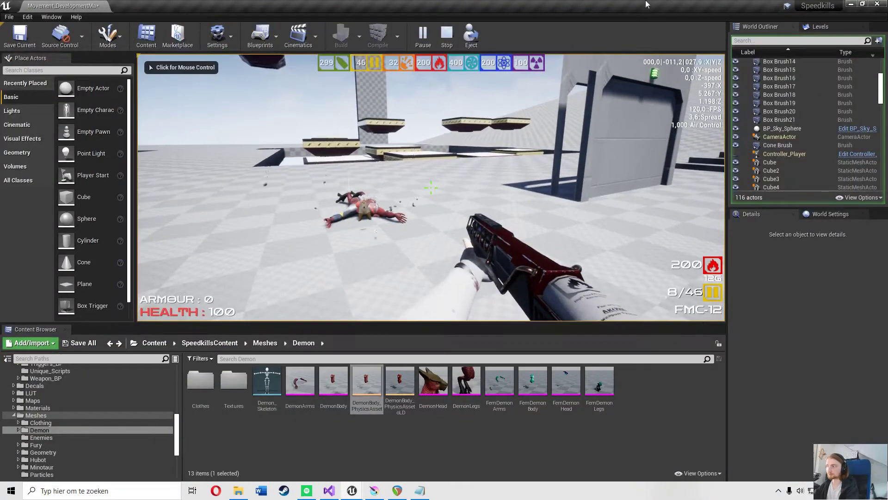
click(446, 36)
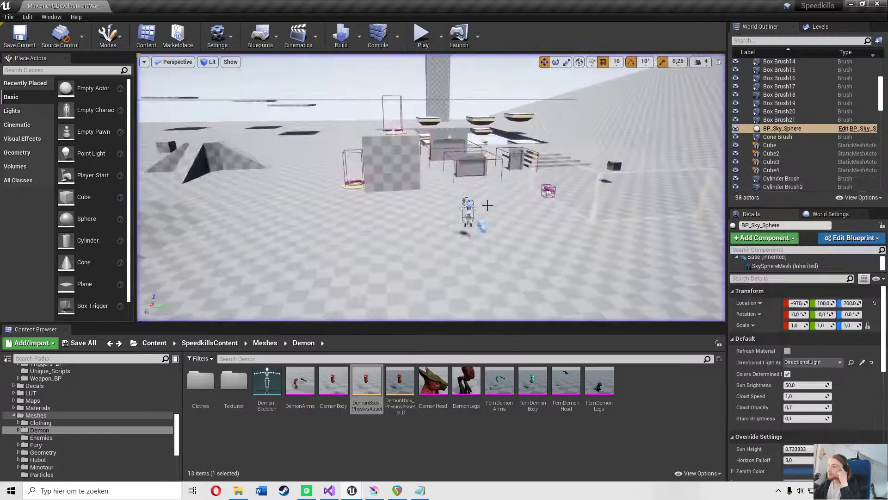
Delete the demon standing on the gold-trimmed platform from the level.
right_drag(484, 222, 422, 214)
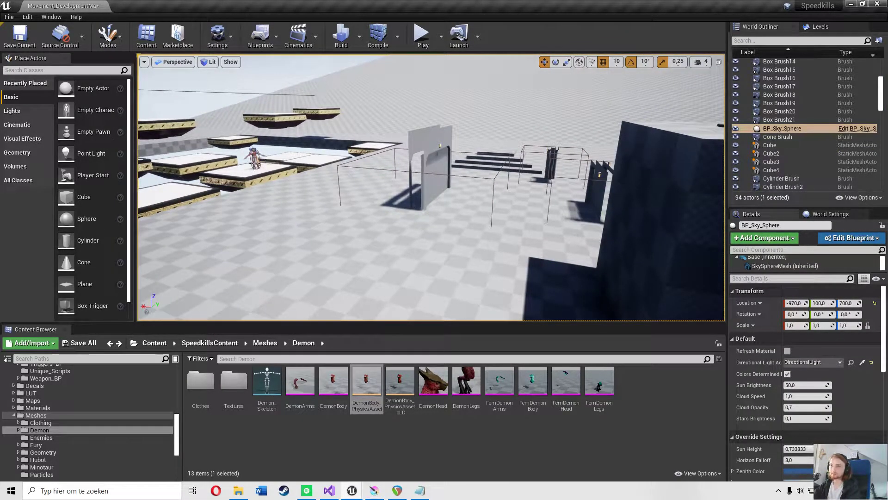
click(253, 165)
key(Delete)
right_drag(355, 239, 277, 246)
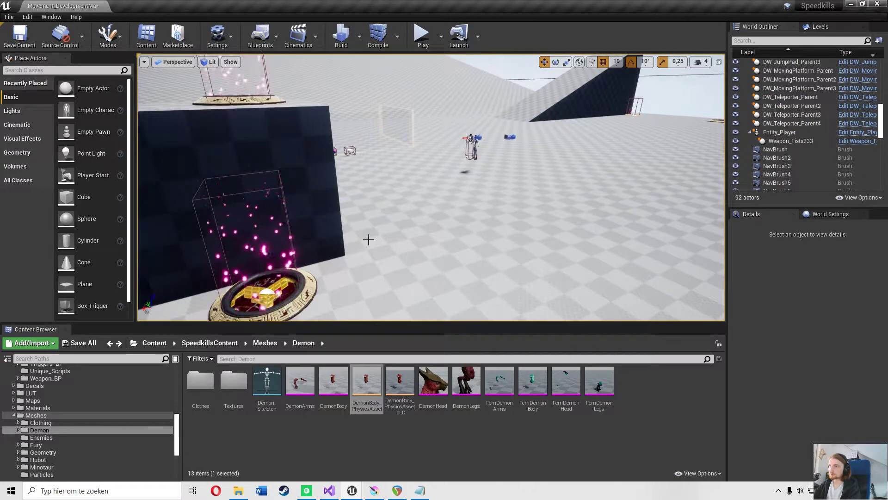
Check the topic list in the DeleteThisLater notes and return to the level editor.
click(413, 496)
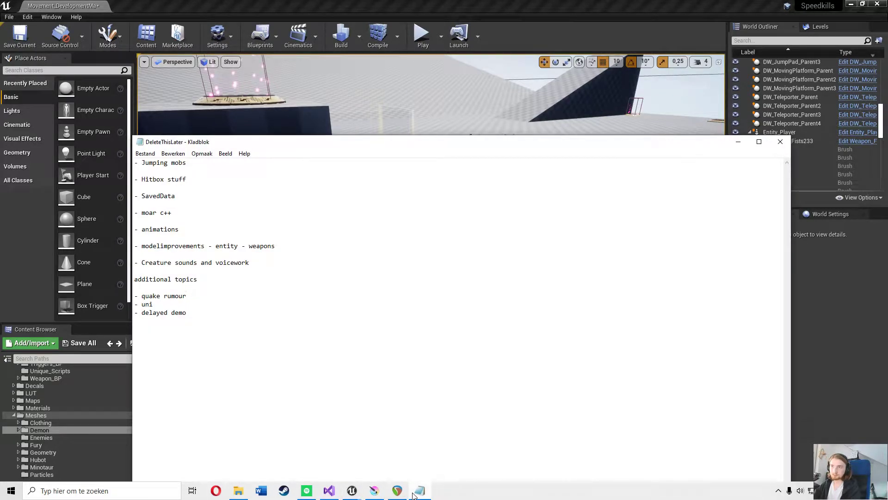
click(413, 496)
right_drag(599, 271, 491, 253)
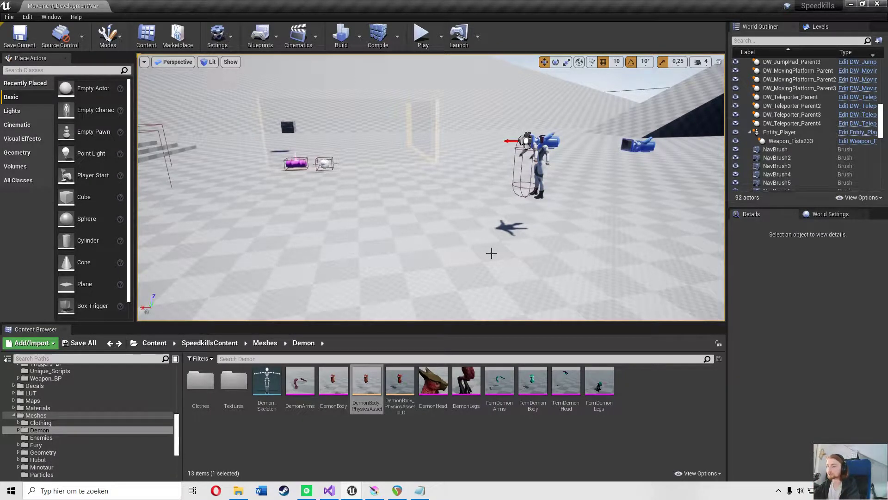
scroll(514, 259, up, 2)
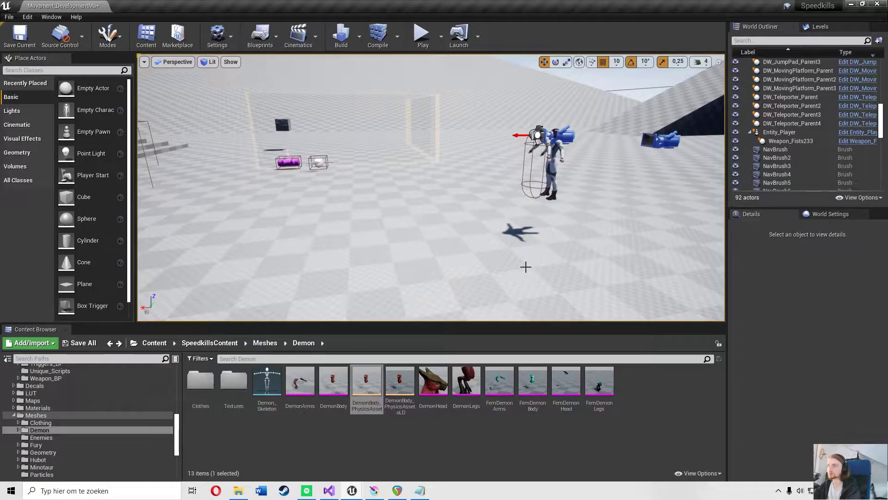
right_drag(526, 266, 484, 260)
right_drag(432, 187, 207, 178)
right_drag(497, 259, 506, 267)
scroll(502, 268, down, 3)
scroll(497, 268, up, 1)
middle_drag(495, 268, 494, 269)
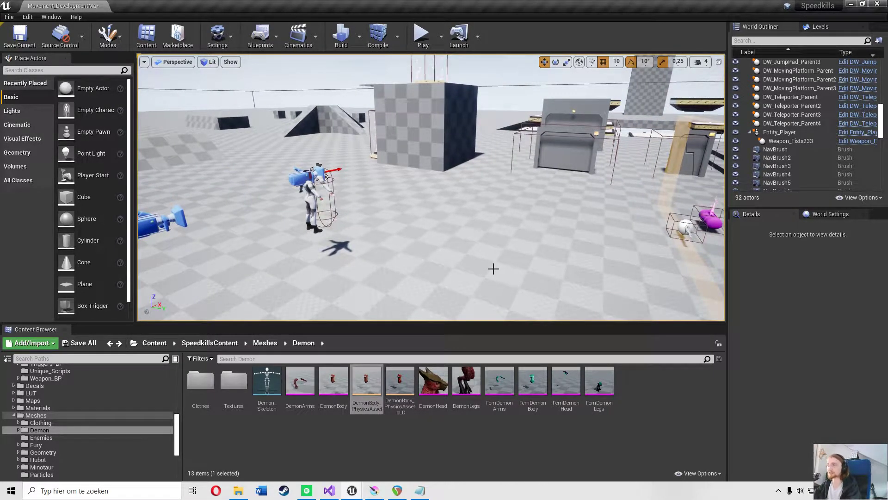
scroll(471, 277, up, 3)
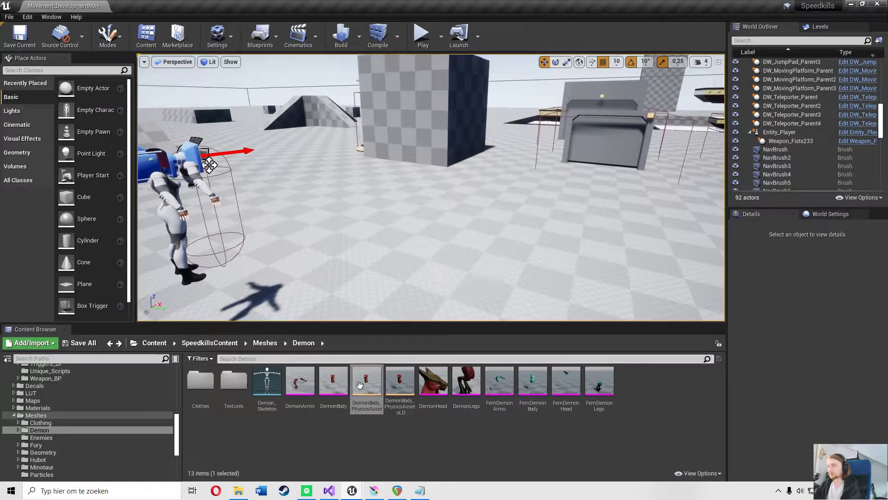
Switch to Visual Studio and review the door lock, status and overlap functions in SKDoor.cpp.
click(331, 493)
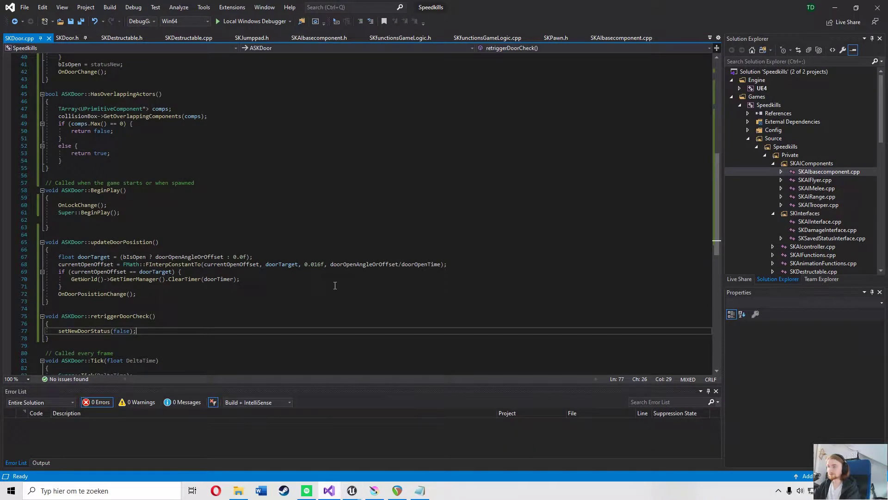
drag(716, 236, 715, 105)
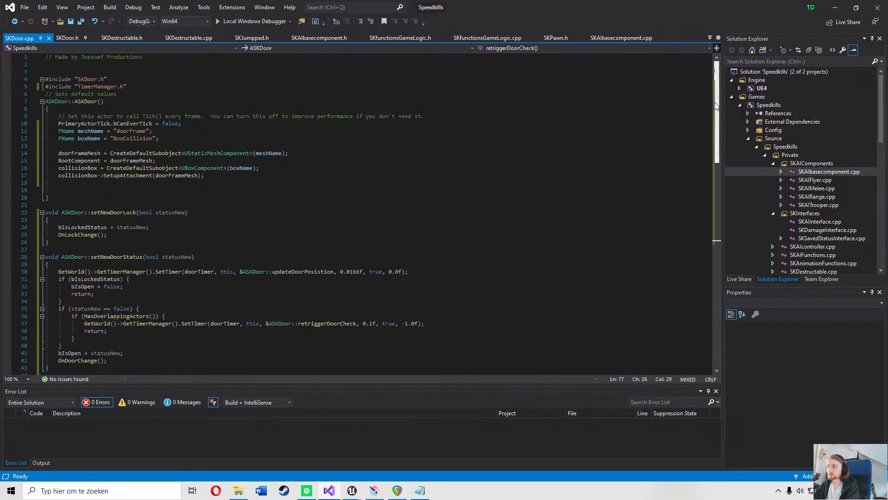
mouse_move(711, 140)
mouse_down()
mouse_move(716, 348)
mouse_move(718, 146)
mouse_up()
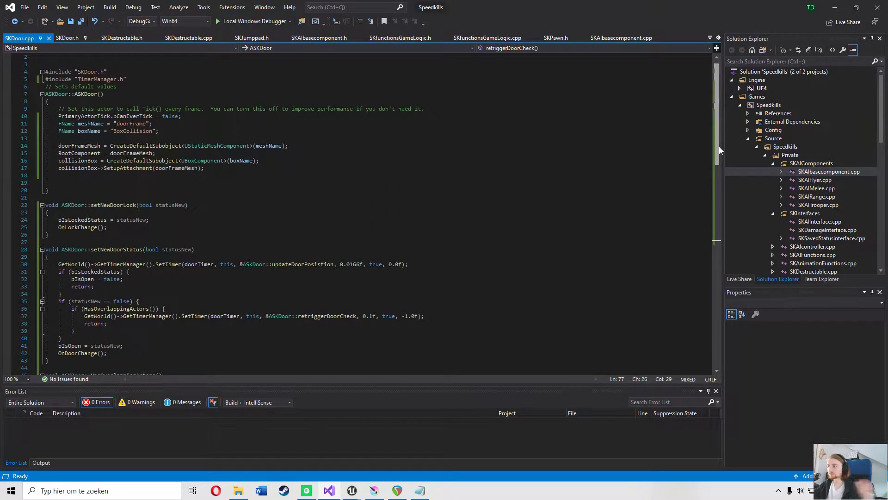
scroll(786, 210, down, 3)
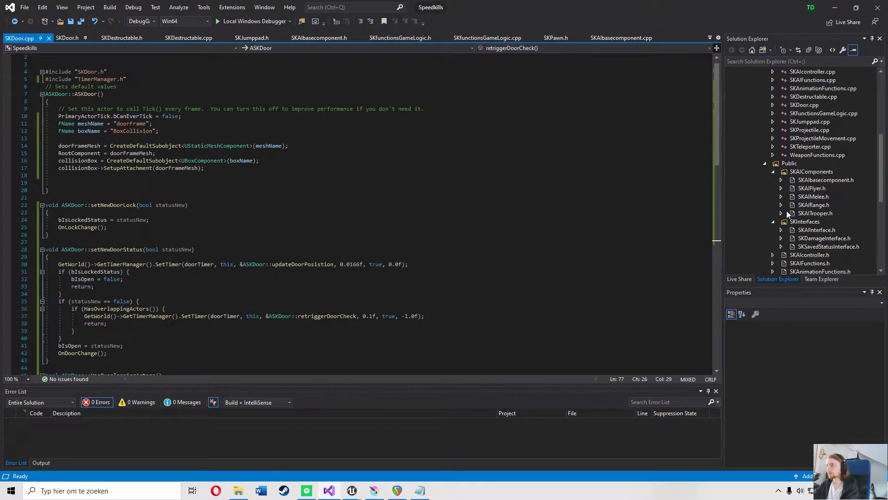
Open SKSavedStatusInterface.cpp and its header SKSavedStatusInterface.h, and go to the start of the header.
double_click(828, 164)
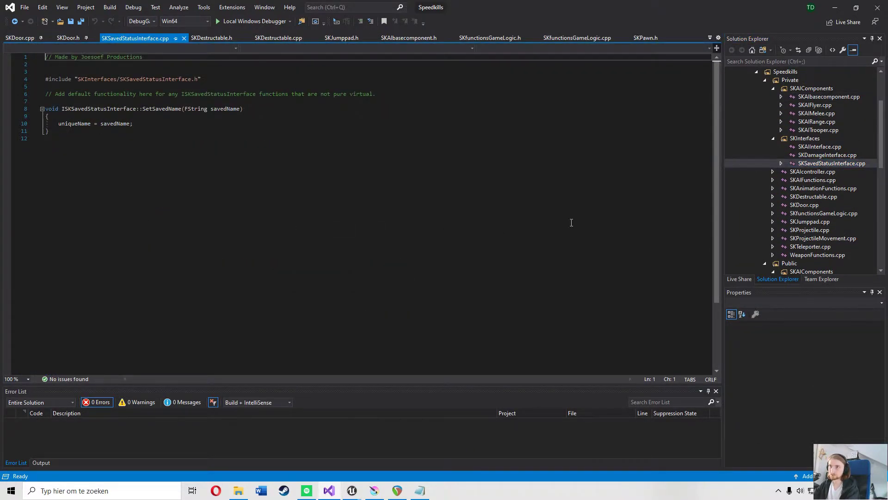
scroll(823, 157, down, 8)
double_click(825, 155)
scroll(160, 208, up, 15)
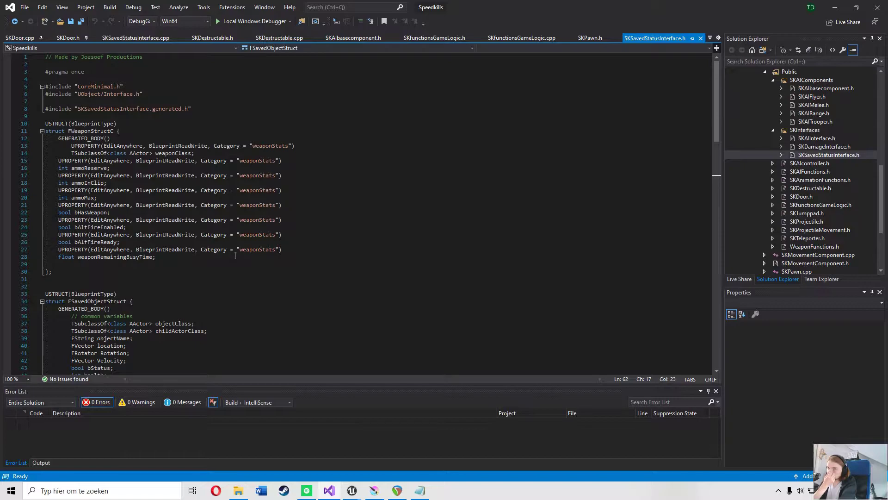
Review the FSavedObjectStruct definition in the header, including its common, pawn, player, bound-object, timer and jump-pad variables.
scroll(235, 255, down, 8)
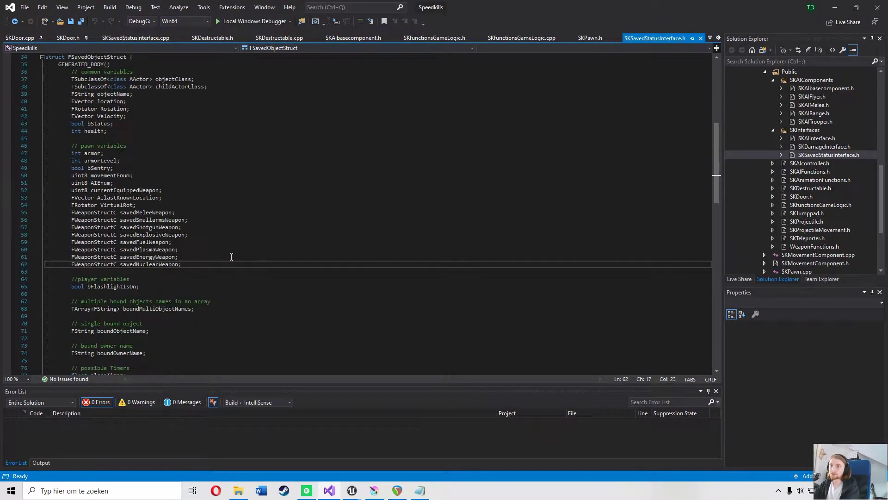
drag(64, 123, 112, 131)
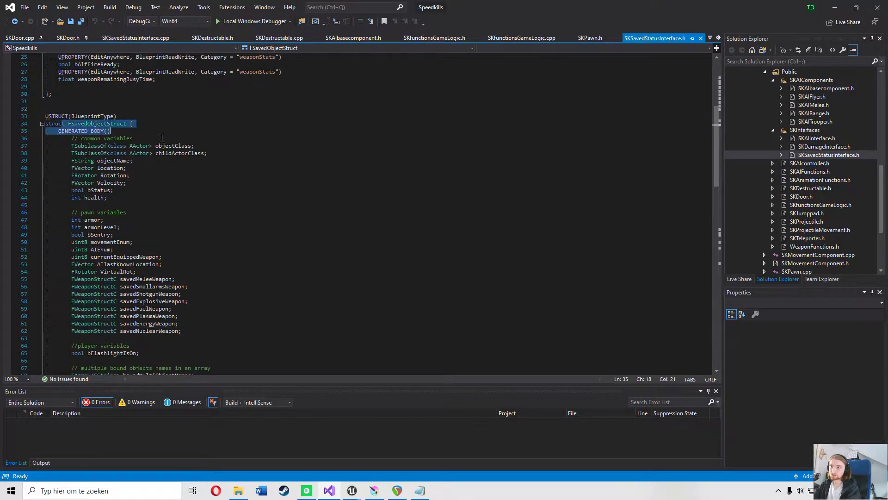
click(191, 214)
scroll(195, 222, down, 4)
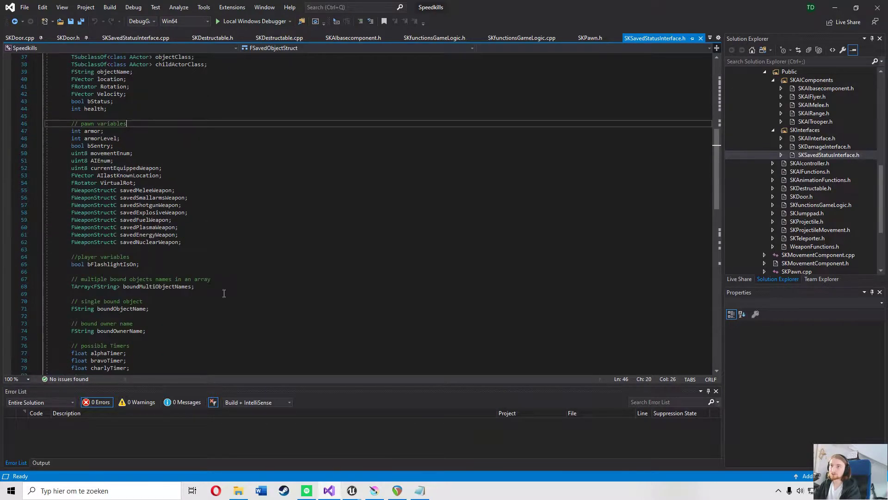
scroll(213, 363, down, 1)
scroll(193, 345, down, 2)
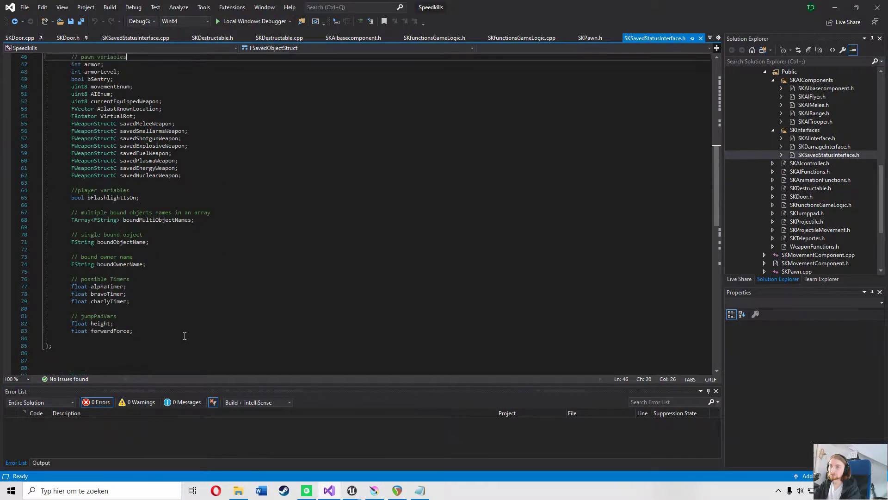
drag(139, 331, 113, 227)
scroll(151, 272, up, 3)
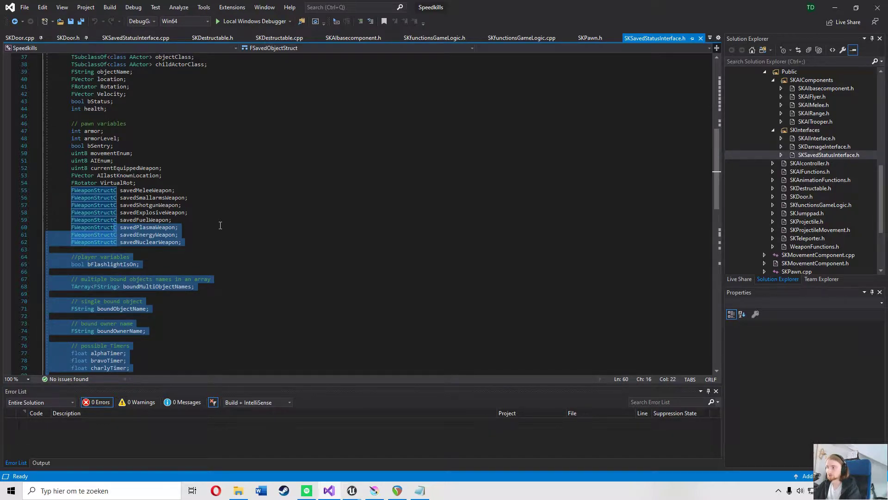
Switch to the Unreal level editor, move to the doors past the tall box brush and select the nearest large door.
key(alt+Tab)
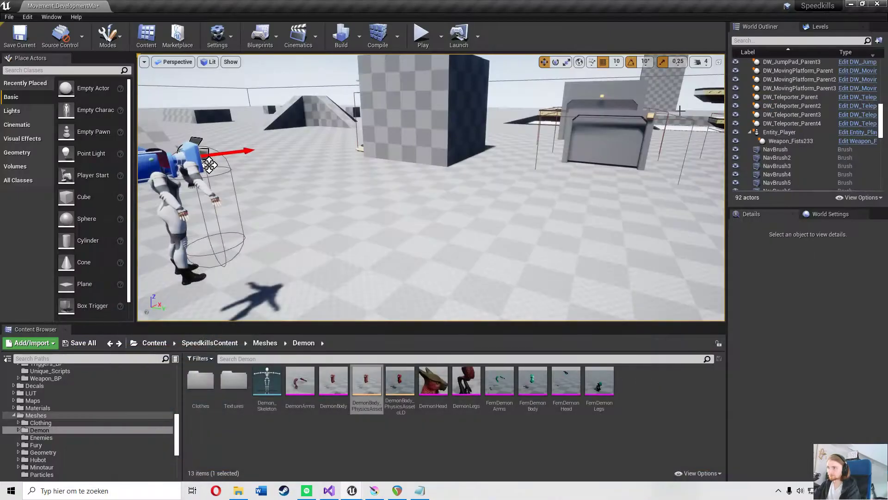
scroll(509, 208, down, 4)
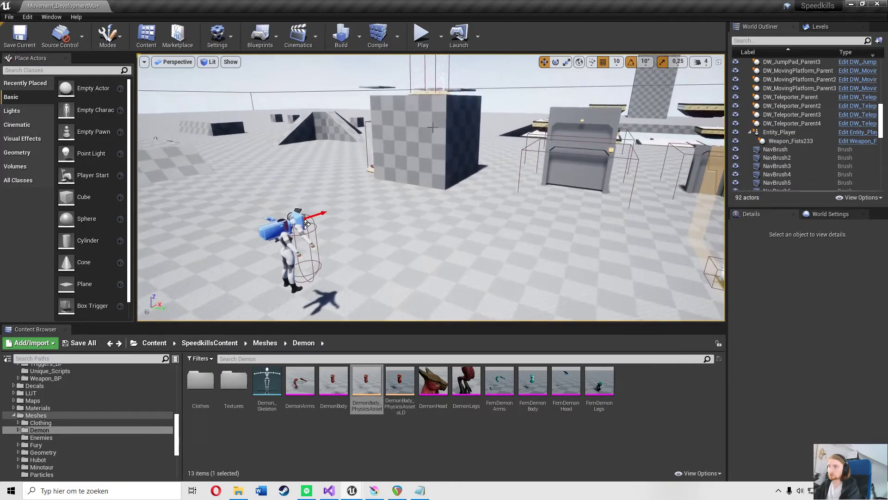
click(432, 126)
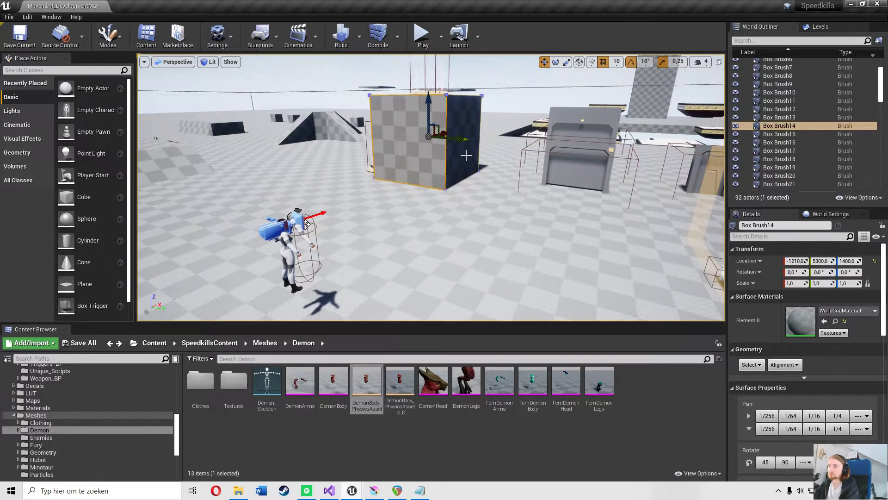
scroll(473, 135, up, 4)
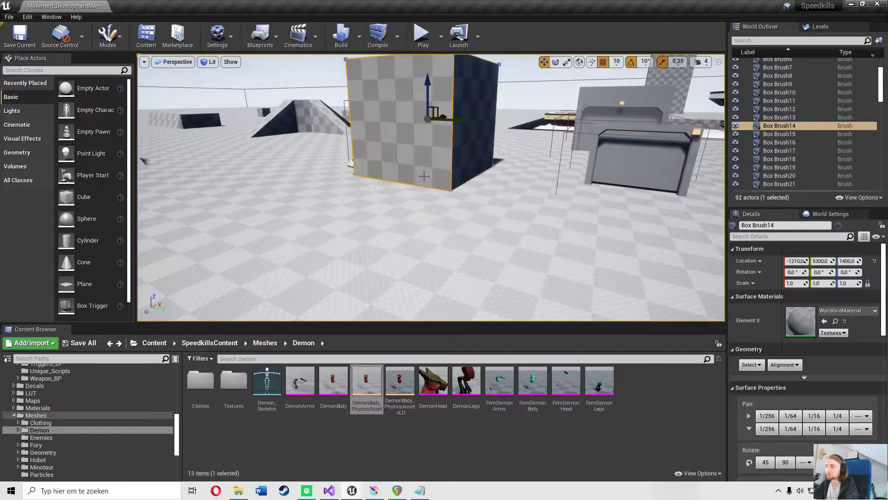
right_drag(424, 176, 446, 203)
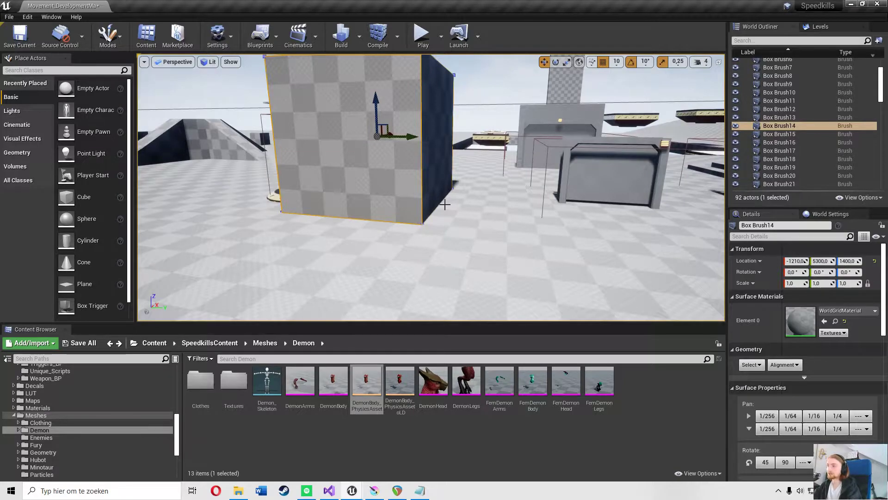
drag(445, 204, 451, 245)
right_drag(451, 244, 479, 209)
click(585, 121)
right_drag(585, 121, 438, 107)
Play the level in fullscreen, walk forward and back through the large door to demonstrate it, and end the play session.
click(422, 36)
key(F11)
key(w)
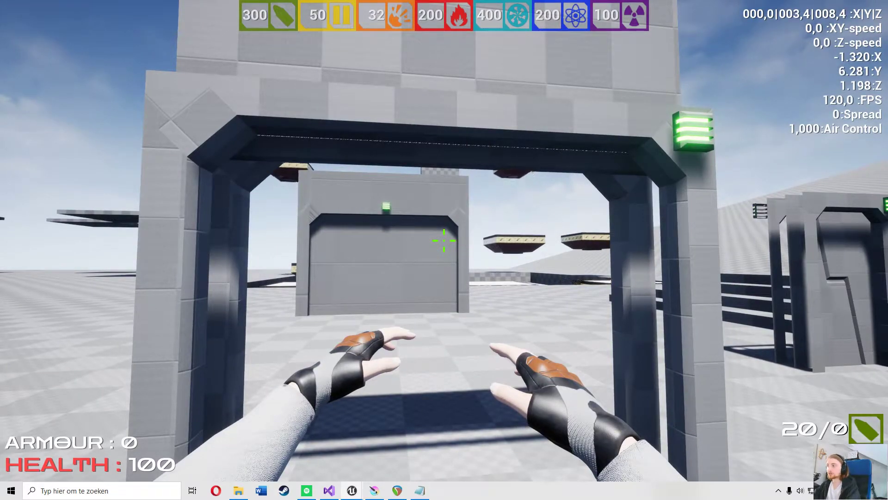
key(w)
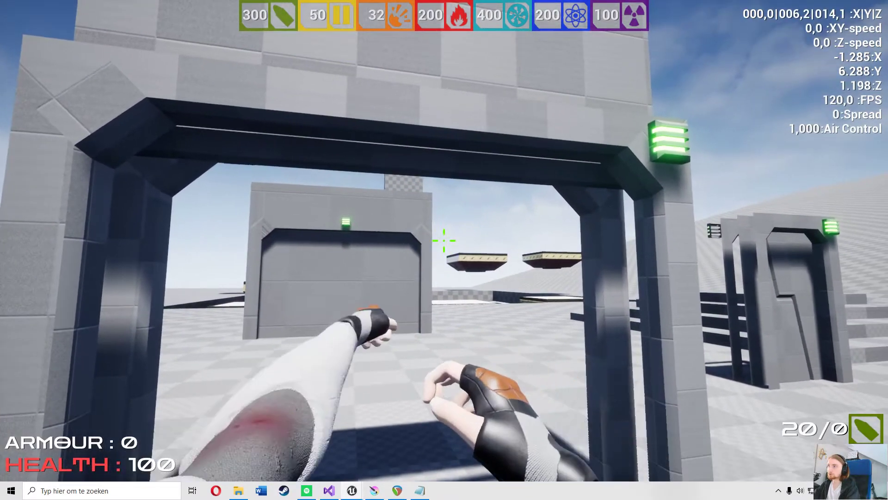
key(w)
key(s)
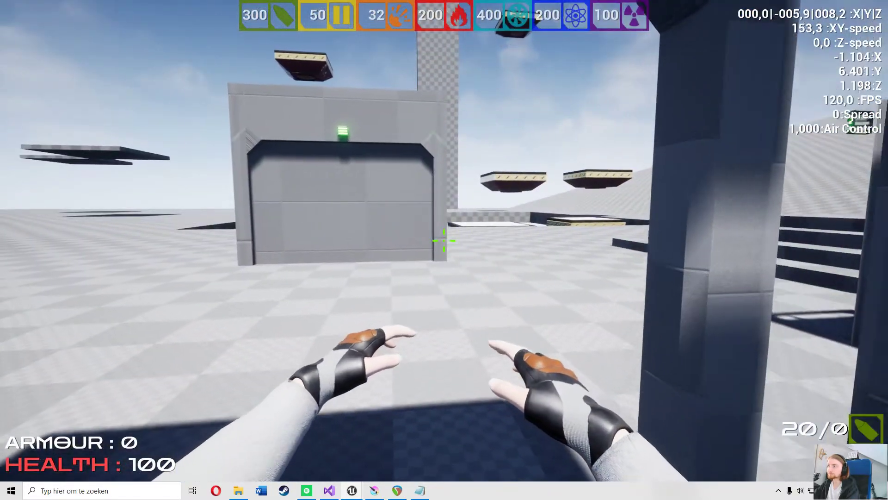
key(w)
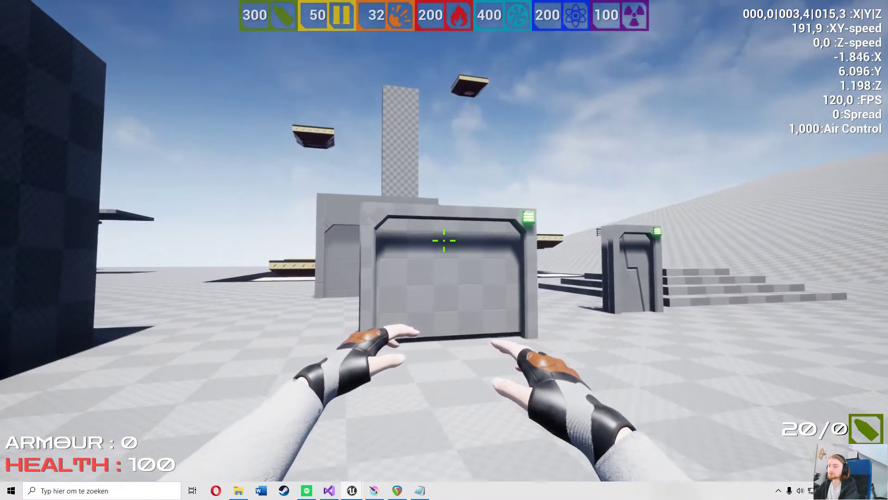
key(F11)
click(447, 36)
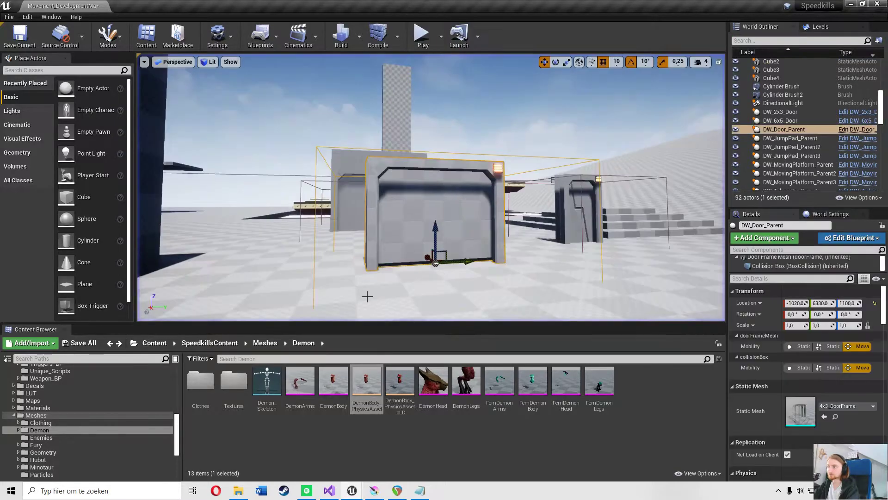
Bring the level editor window forward, frame the doors, and collapse the Blueprints folder in the content folder tree.
click(348, 492)
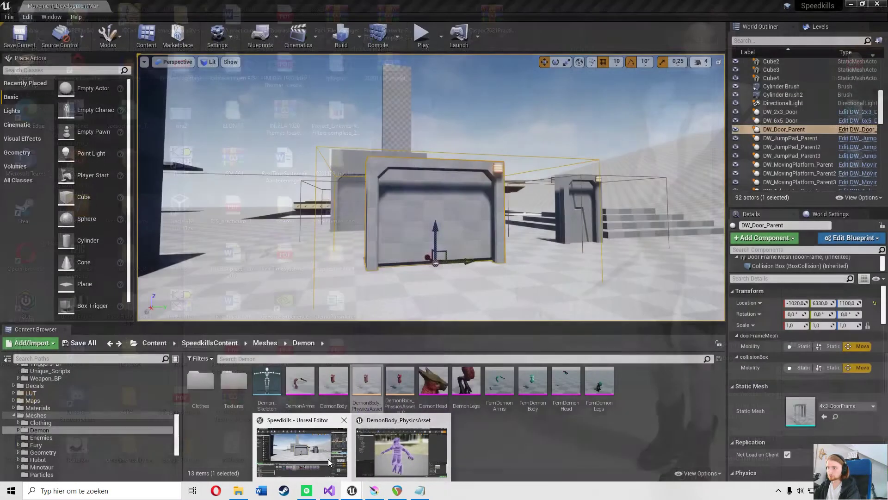
click(328, 459)
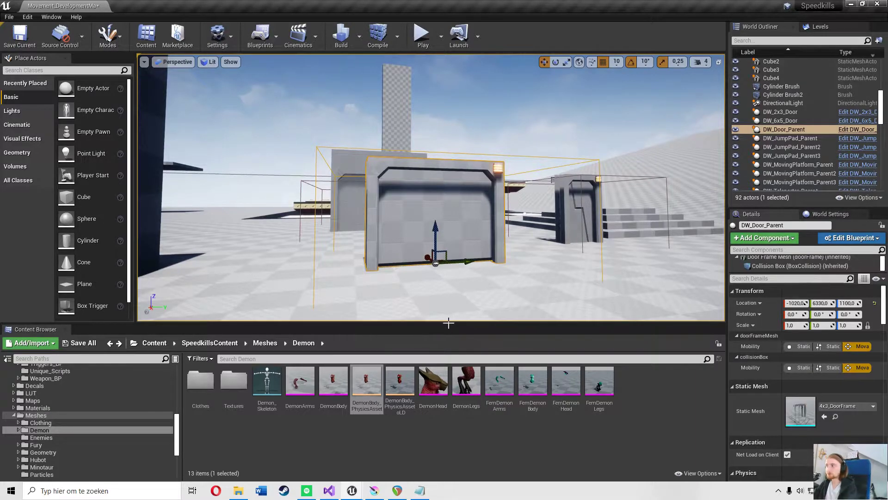
key(w)
right_drag(460, 297, 410, 319)
key(s)
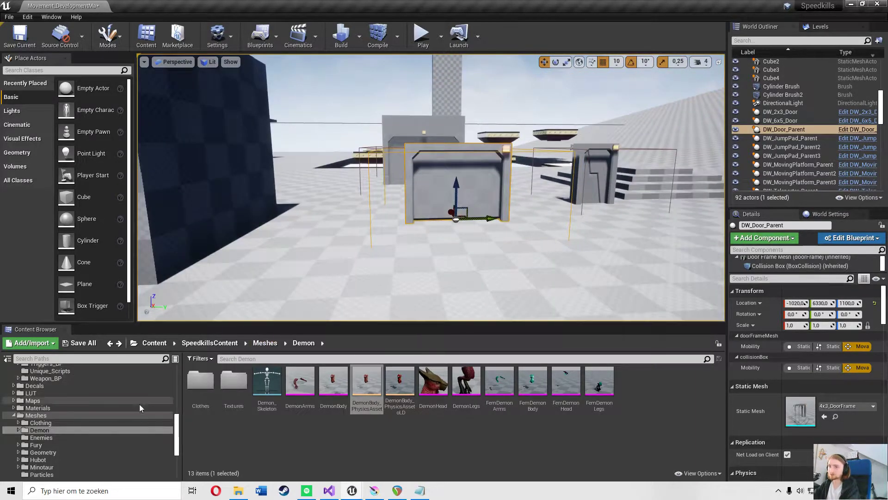
scroll(118, 437, up, 10)
scroll(174, 410, up, 5)
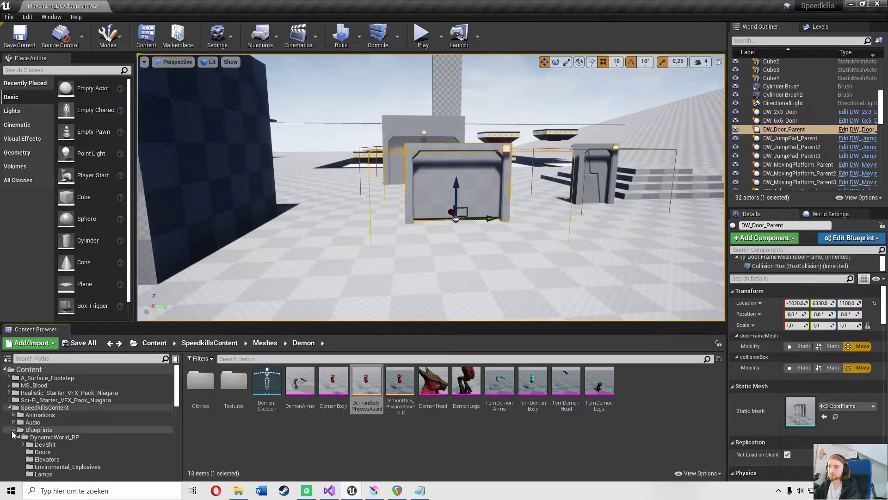
click(13, 430)
drag(349, 275, 353, 301)
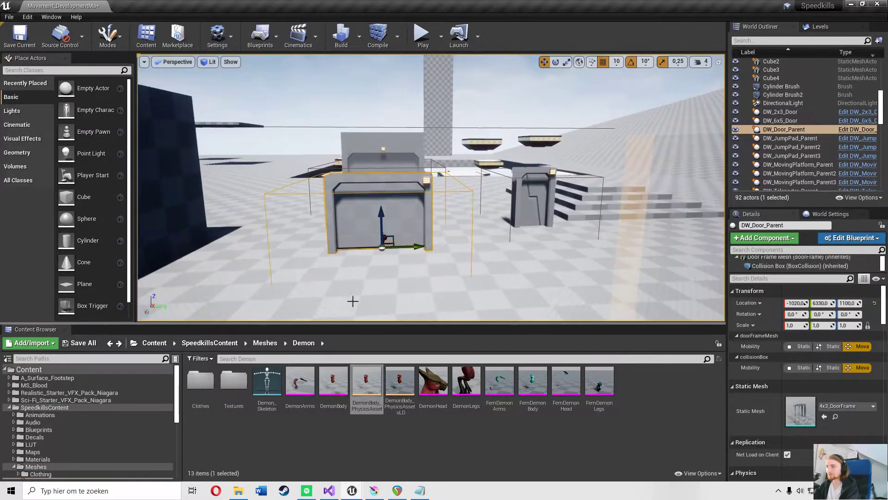
Clear the selection in SKSavedStatusInterface.h, return to Unreal and show the contents of the Blueprints folder.
click(329, 491)
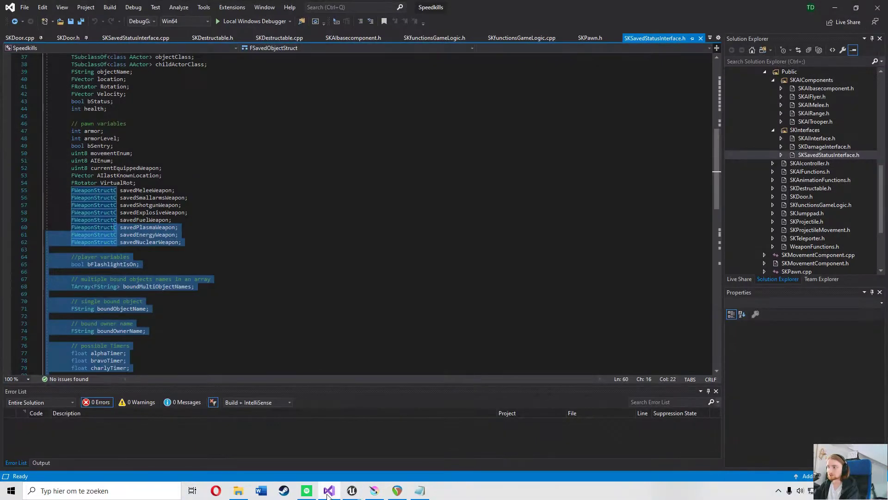
click(318, 328)
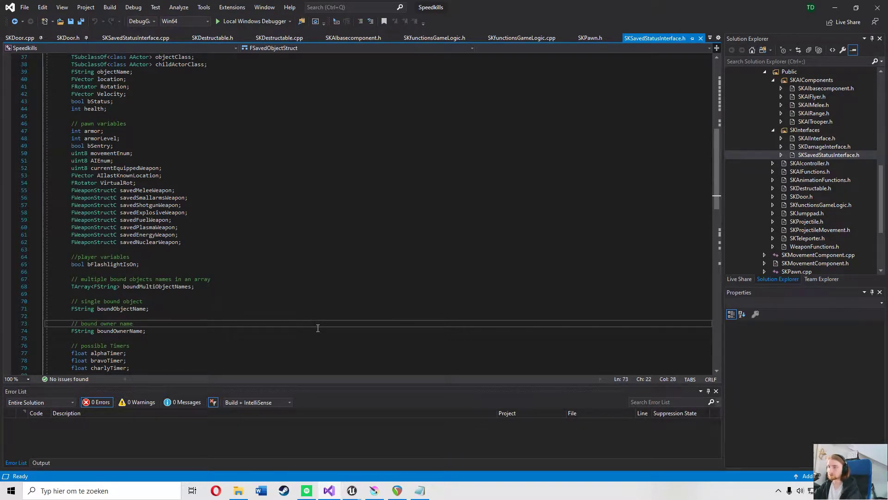
click(835, 8)
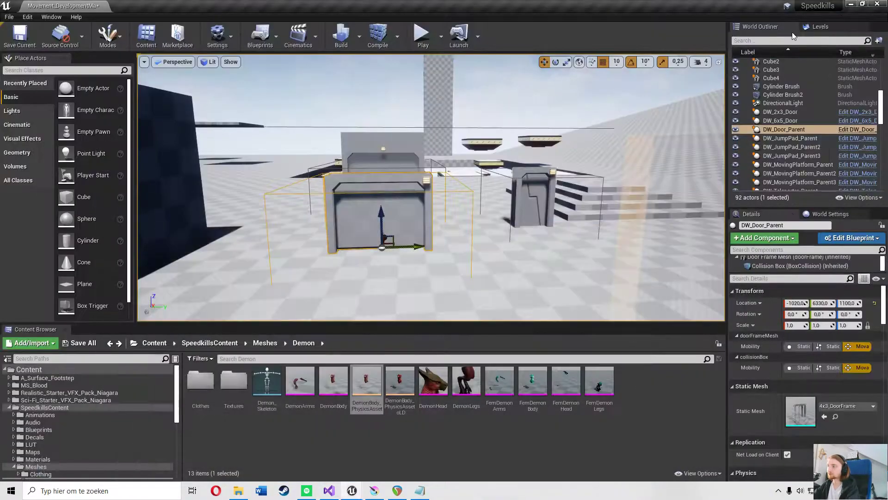
click(50, 429)
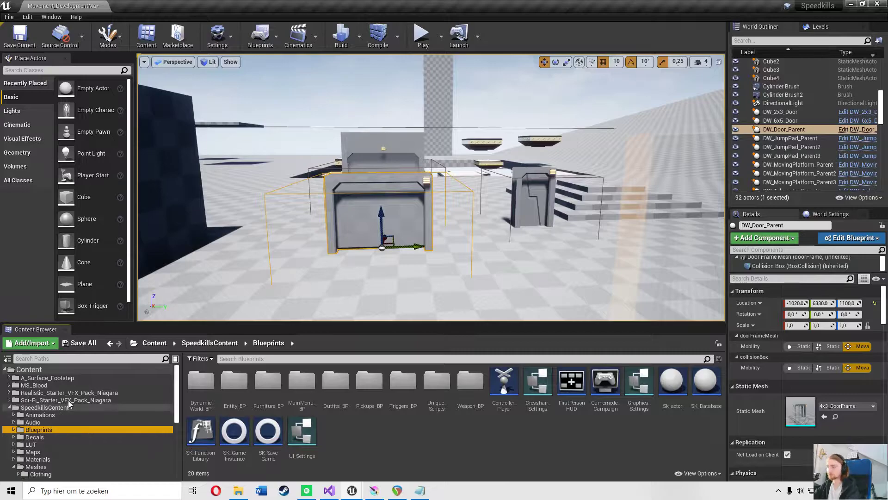
scroll(346, 290, up, 4)
Switch to Krita and try an Airbrush Soft stroke at 3.41 px on the blank canvas.
click(329, 490)
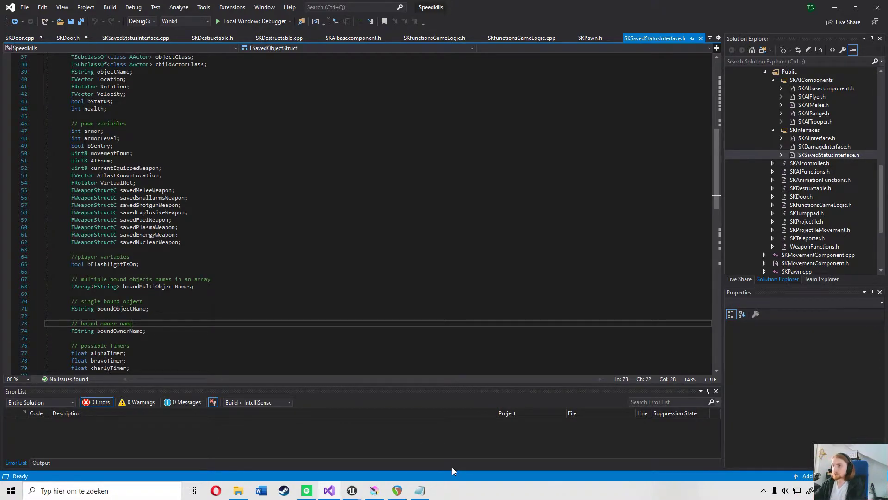
click(374, 490)
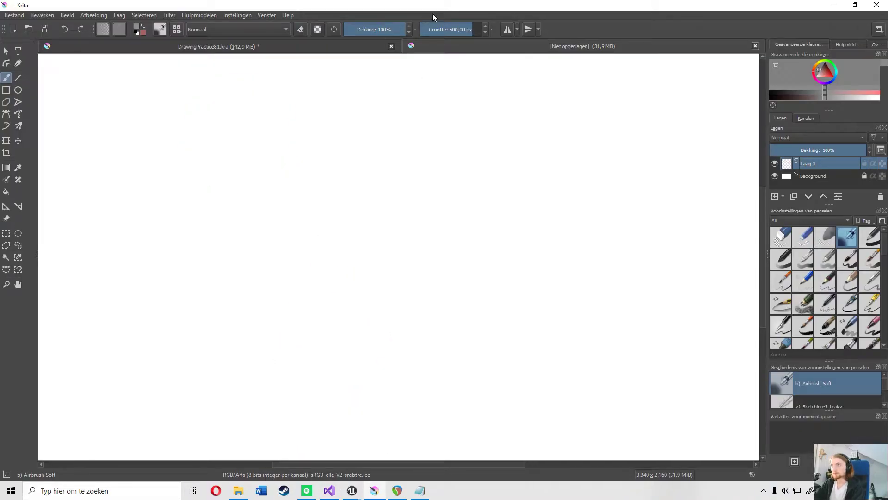
click(437, 31)
drag(437, 34, 435, 34)
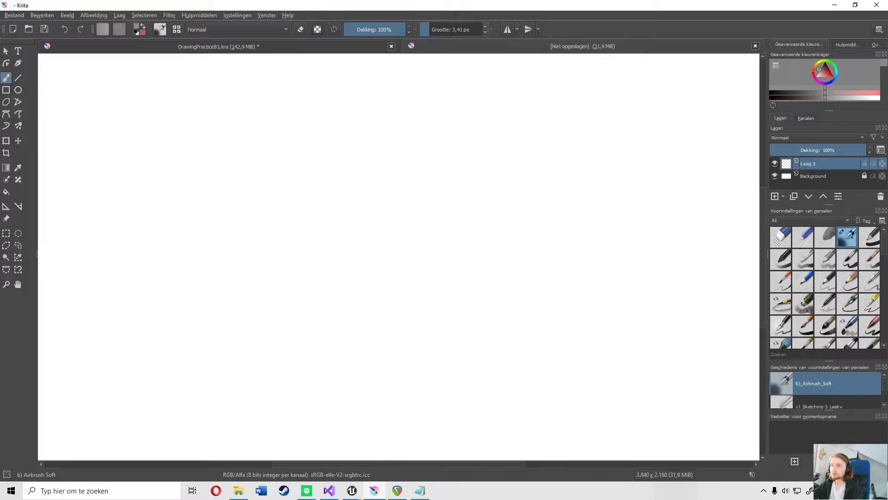
drag(352, 375, 350, 304)
key(ctrl+z)
Try freehand strokes with the Basic-5 Size and Basic-1 brushes and undo each one.
click(846, 264)
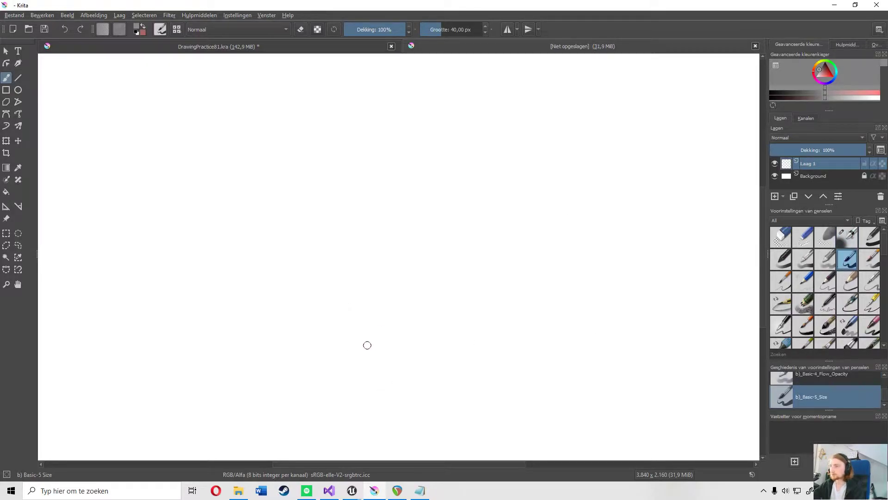
drag(341, 393, 352, 189)
key(ctrl+z)
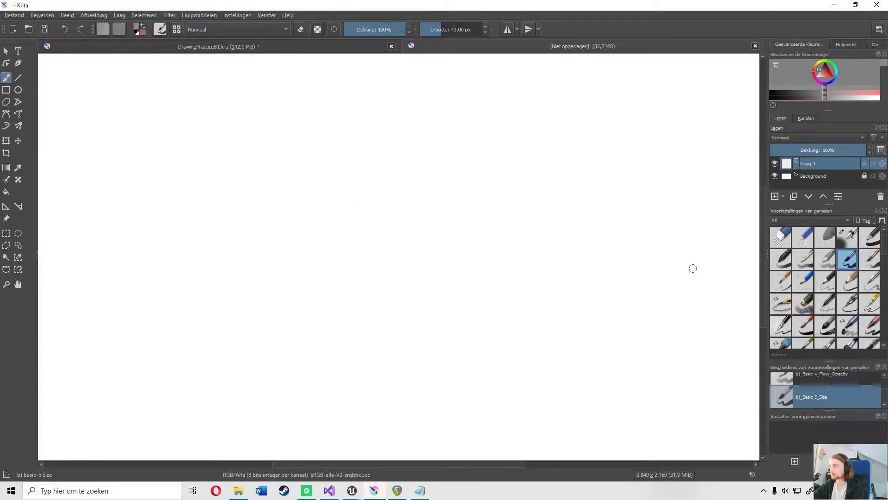
right_click(707, 236)
click(652, 274)
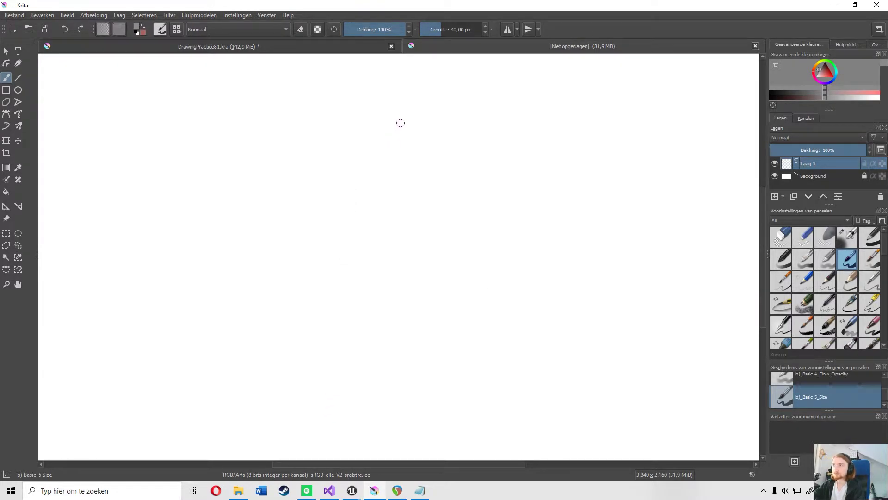
drag(454, 350, 474, 355)
key(ctrl+z)
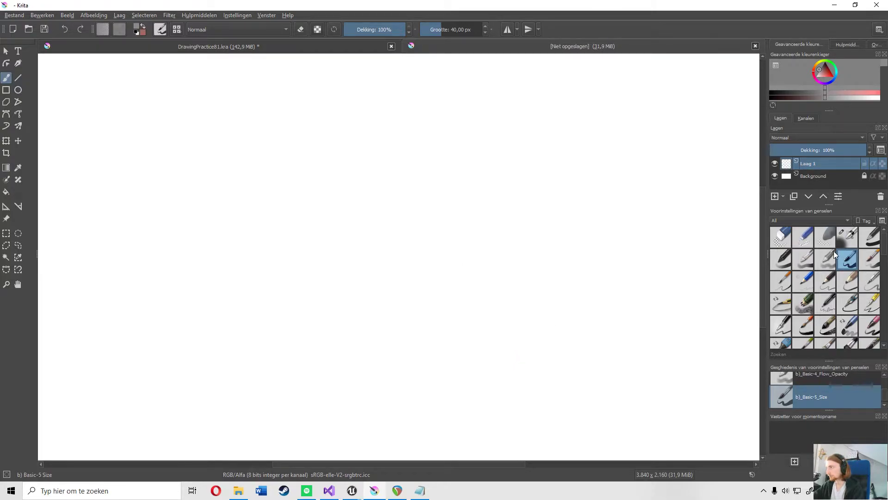
click(869, 238)
drag(519, 391, 532, 222)
key(ctrl+z)
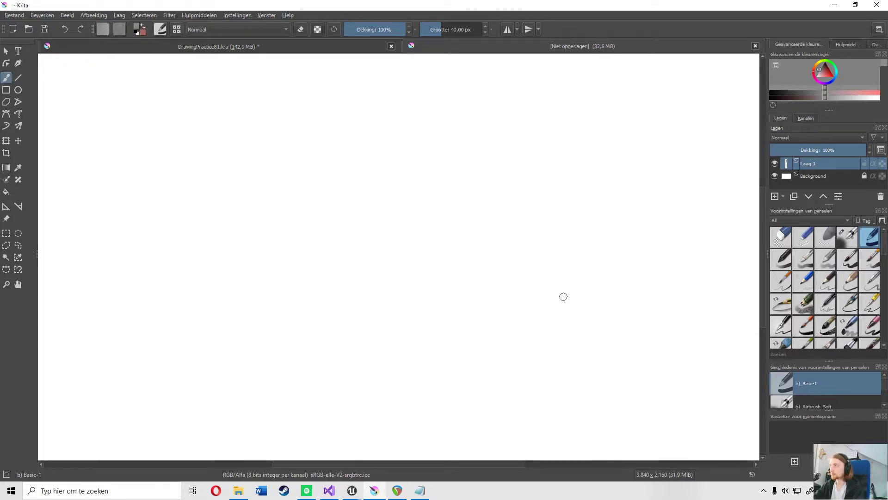
Change the painting colour to black and undo the test strokes made with the Basic-1 brush.
right_click(498, 304)
mouse_move(452, 297)
mouse_down()
mouse_move(460, 290)
mouse_move(476, 424)
mouse_up()
click(435, 419)
drag(448, 302, 501, 222)
key(ctrl+z)
click(324, 334)
key(ctrl+z)
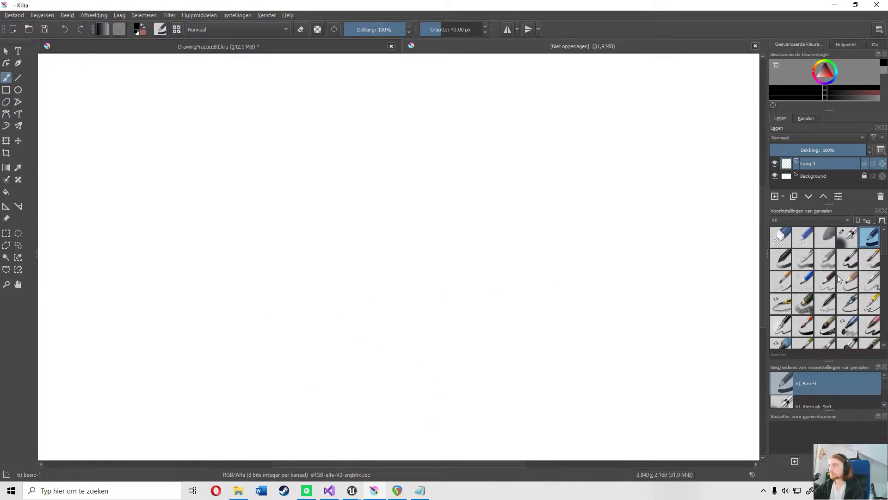
Choose the Basic-5 Size brush, try black strokes on the canvas and undo them.
click(848, 259)
drag(387, 388, 399, 190)
drag(387, 388, 670, 336)
key(ctrl+z)
scroll(467, 324, down, 4)
scroll(555, 389, up, 2)
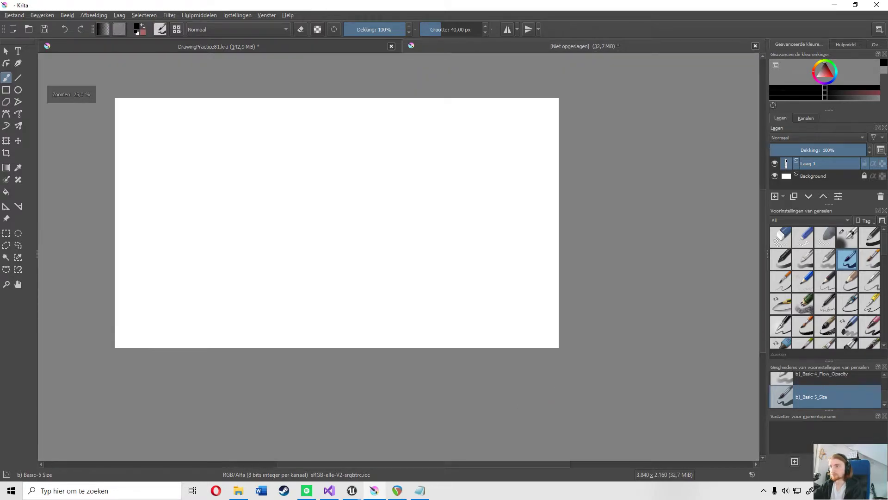
key(ctrl+z)
Select the Rectangle tool, try a rectangle with a 40 px outline and undo it.
click(5, 90)
key(3)
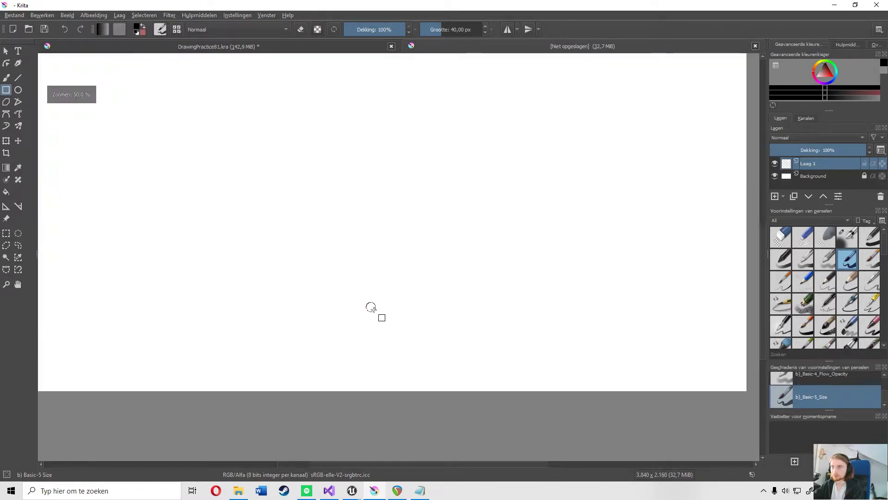
mouse_move(212, 174)
mouse_down()
mouse_move(476, 367)
mouse_move(432, 326)
mouse_up()
scroll(435, 330, down, 3)
scroll(365, 271, up, 2)
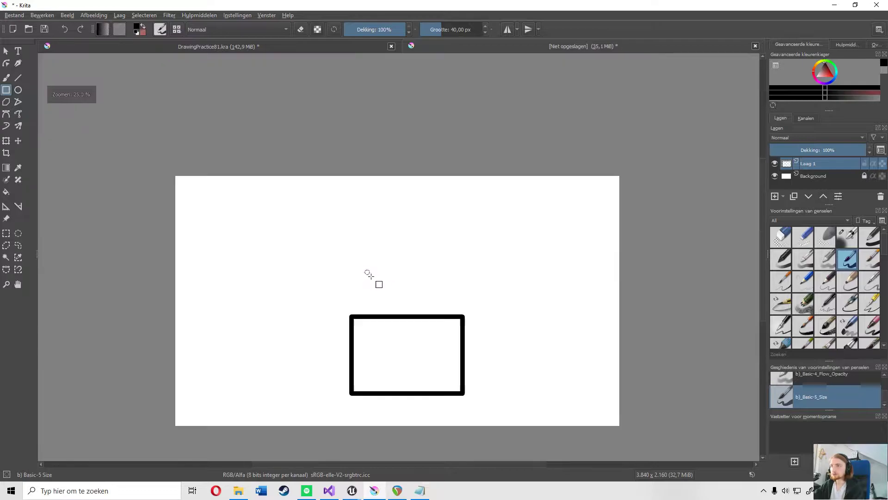
key(ctrl+z)
Set the brush size to 2.48 px and draw three rectangles stacked above each other, the lowest one tallest.
drag(451, 31, 435, 39)
scroll(390, 202, down, 2)
scroll(403, 319, up, 2)
mouse_move(314, 212)
mouse_down()
mouse_move(382, 281)
mouse_move(424, 290)
mouse_move(399, 258)
mouse_up()
drag(313, 172, 398, 198)
ctrl+scroll(334, 155, up, 1)
ctrl+scroll(335, 154, up, 1)
drag(293, 121, 467, 178)
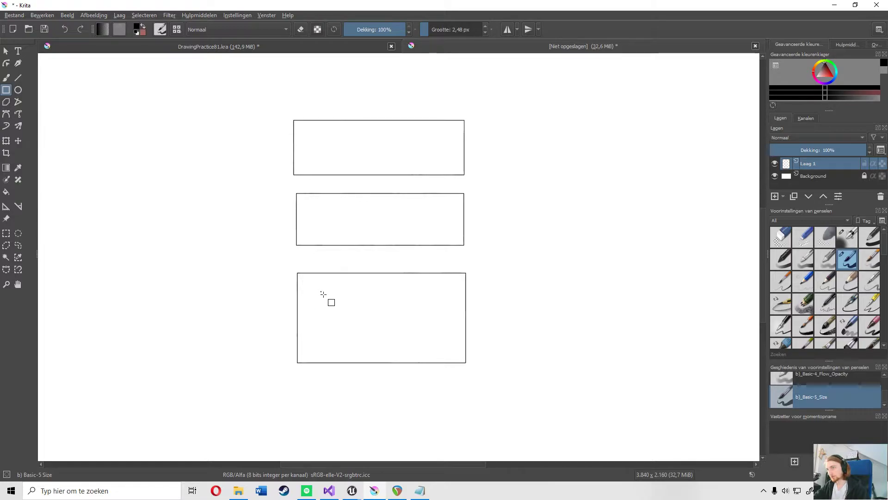
Handwrite "UE" in the lowest rectangle and "Game C++" in the middle rectangle with the Freehand Brush.
drag(321, 304, 329, 318)
key(ctrl+z)
click(6, 78)
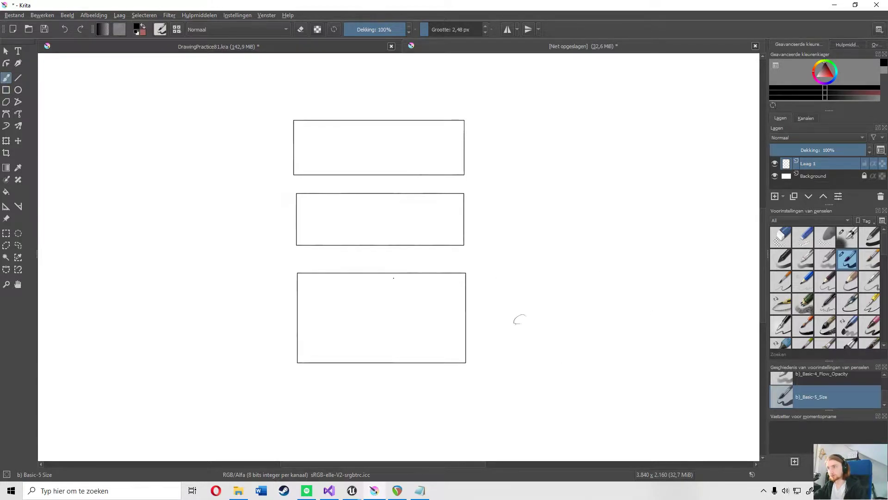
mouse_move(323, 300)
mouse_down()
mouse_move(330, 326)
mouse_move(351, 323)
mouse_move(359, 296)
mouse_move(358, 308)
mouse_up()
drag(351, 324, 360, 323)
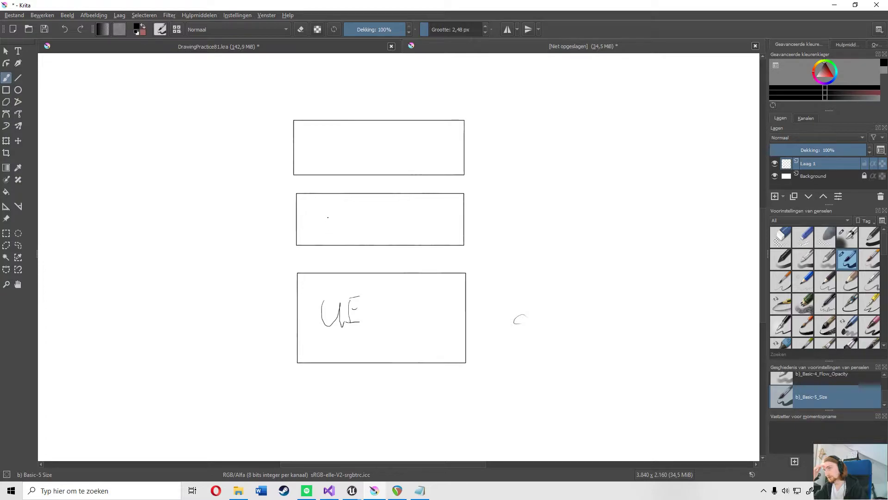
mouse_move(337, 224)
mouse_down()
mouse_move(337, 232)
mouse_move(414, 225)
mouse_up()
drag(409, 220, 409, 231)
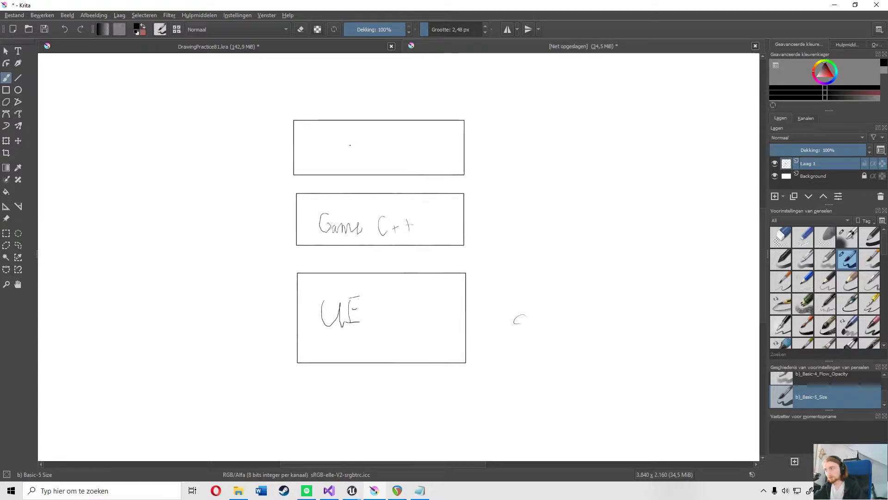
Handwrite "Game BP" in the highest rectangle and draw downward arrows from Game BP to Game C++ and from Game C++ to UE.
mouse_move(329, 141)
mouse_down()
mouse_move(317, 155)
mouse_move(341, 163)
mouse_move(380, 169)
mouse_move(402, 158)
mouse_up()
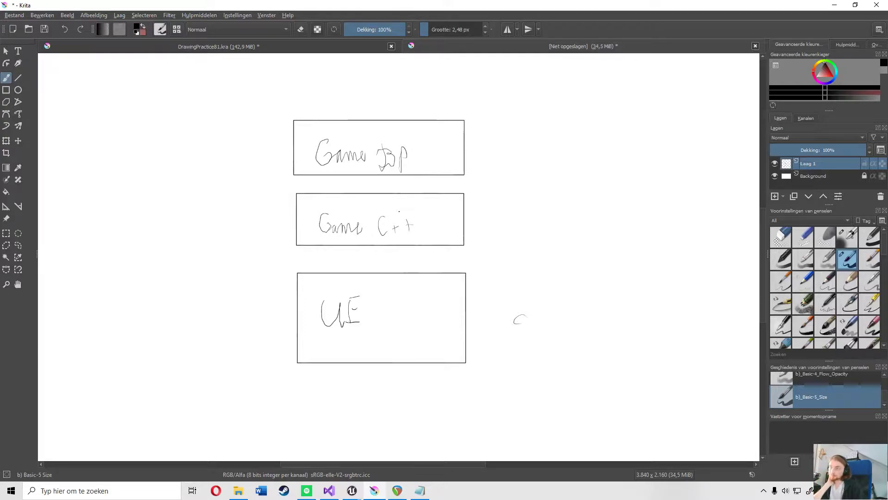
drag(371, 246, 370, 273)
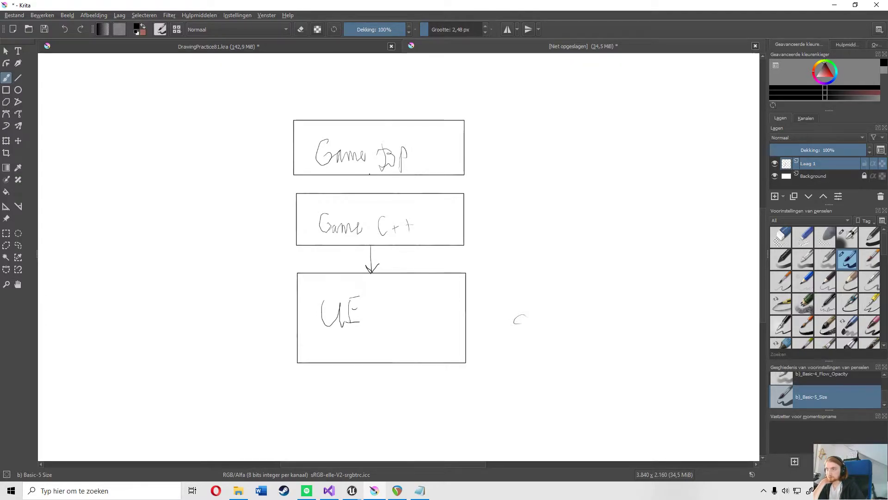
drag(367, 188, 371, 193)
click(364, 236)
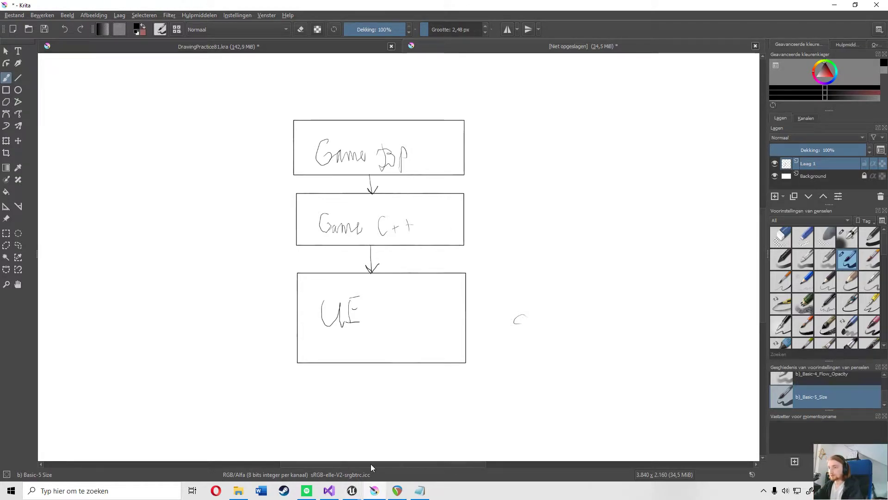
Switch to Visual Studio, open SKDoor.cpp and look through the door lock, door status and overlap functions.
click(333, 493)
scroll(592, 213, up, 2)
scroll(826, 219, up, 8)
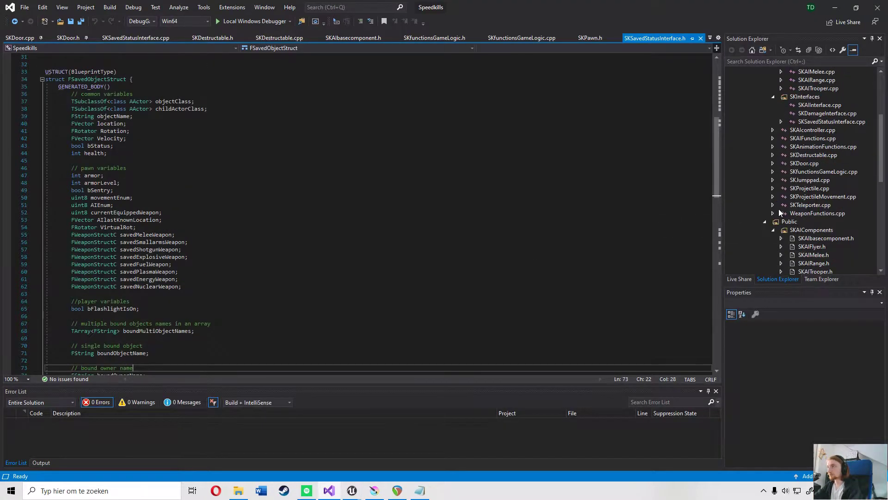
double_click(804, 205)
scroll(803, 216, down, 5)
scroll(694, 229, down, 3)
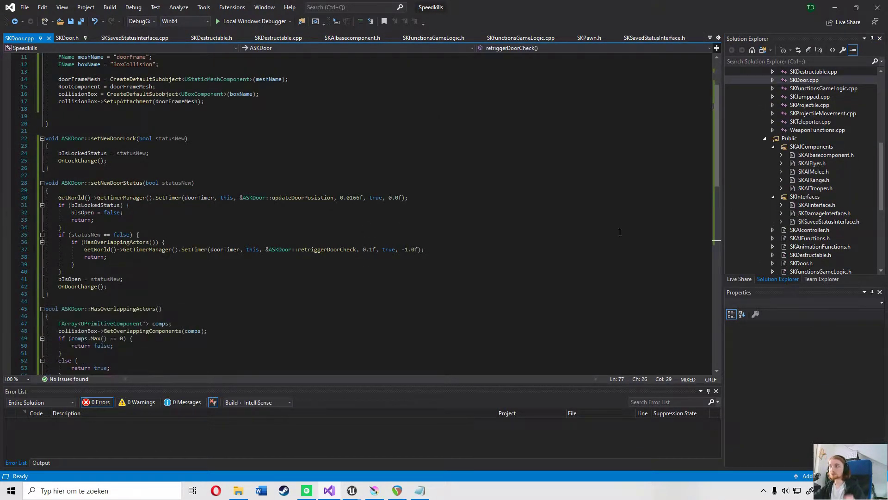
scroll(787, 236, down, 1)
Open SKDoor.h and highlight the bIsLockedStatus, bIsOpen and bIsNotAccessible property declarations one after another.
double_click(800, 239)
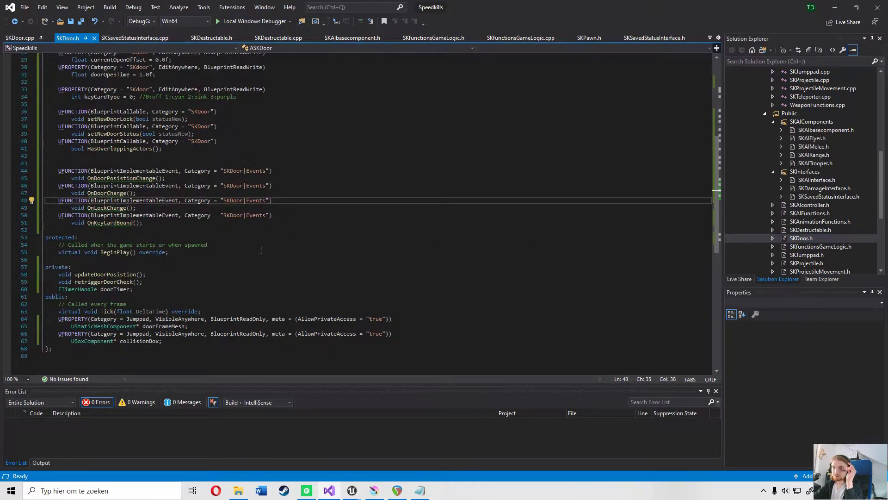
scroll(272, 248, up, 9)
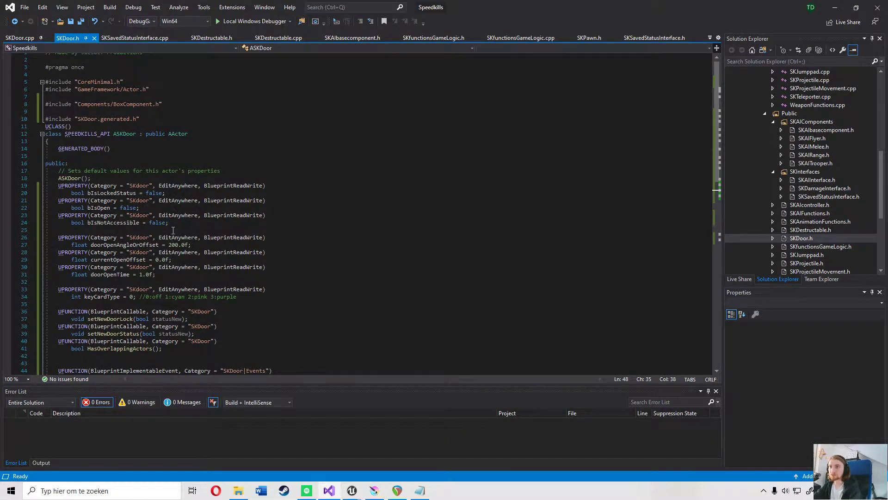
scroll(173, 230, down, 3)
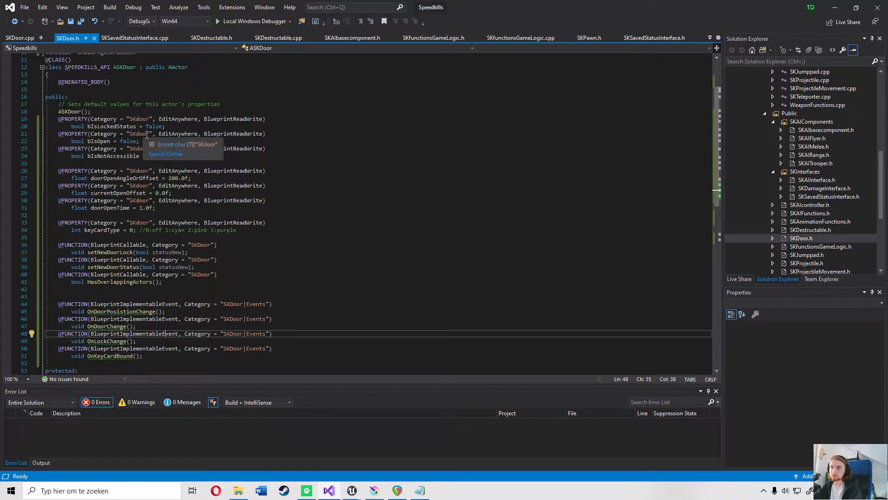
click(109, 129)
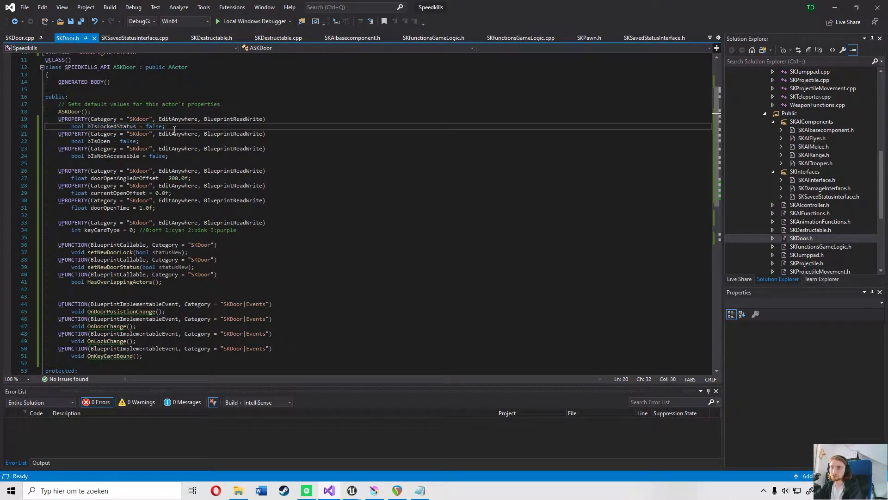
drag(172, 127, 42, 123)
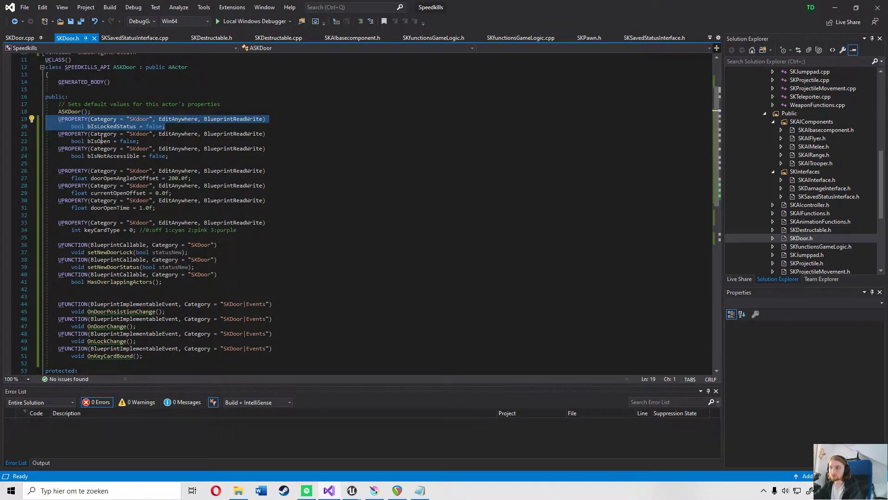
drag(139, 141, 50, 142)
drag(169, 156, 35, 155)
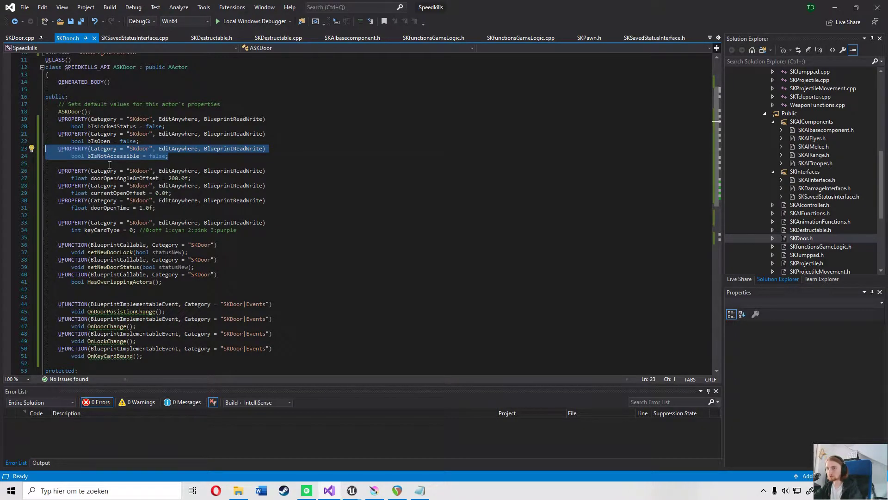
Highlight the doorOpenAngleOrOffset, currentOpenOffset and doorOpenTime property declarations in turn, each with its UPROPERTY line.
scroll(176, 188, down, 1)
click(161, 156)
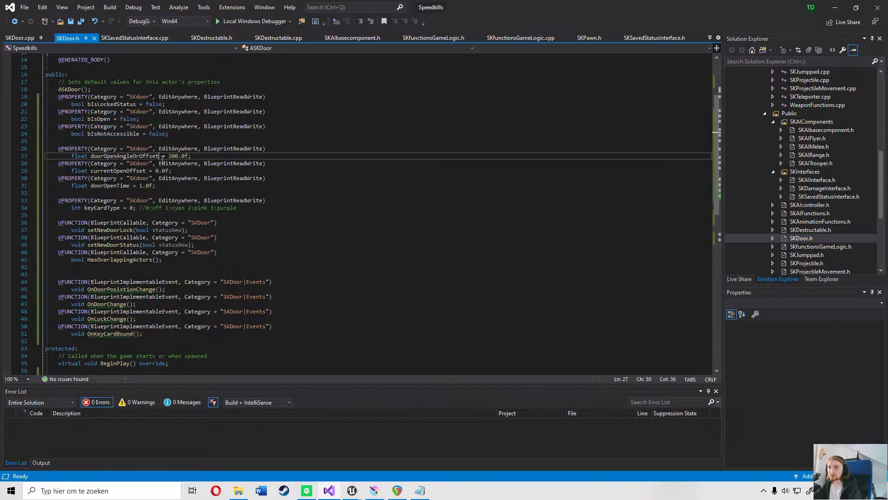
drag(209, 158, 36, 156)
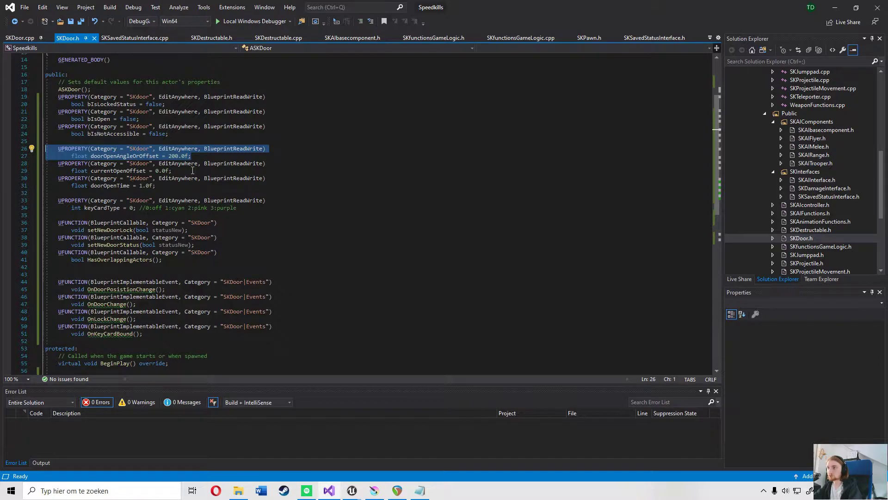
mouse_move(126, 161)
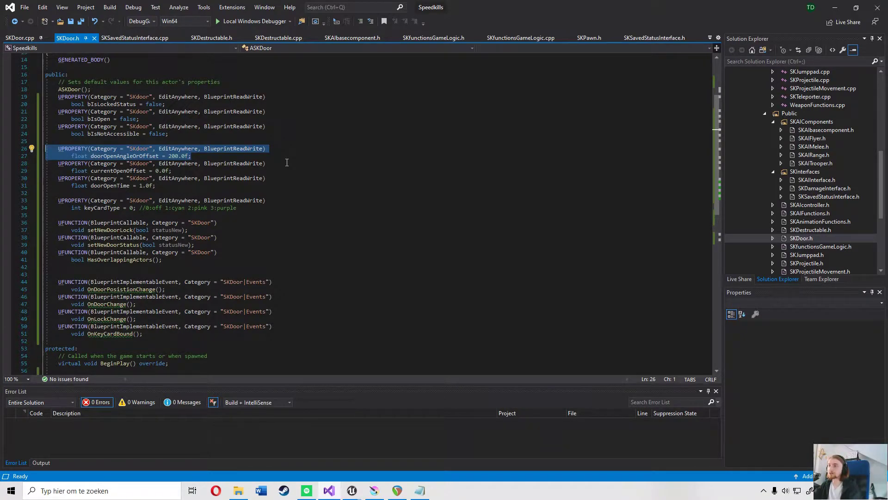
click(195, 174)
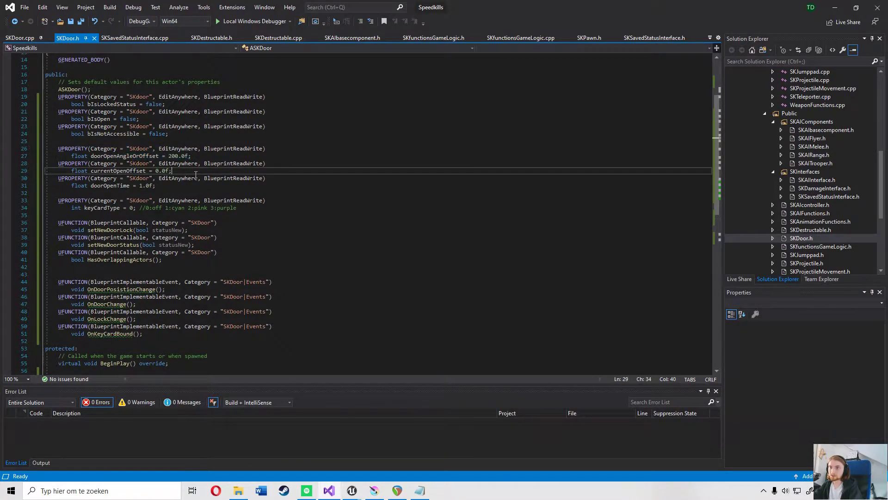
key(shift+Up)
key(shift+Home)
key(shift+Home)
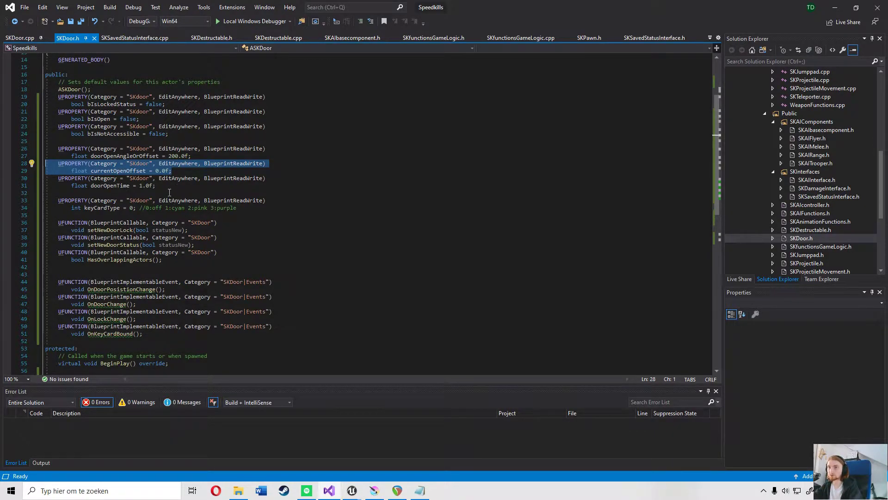
click(189, 188)
key(shift+Up)
key(shift+Home)
key(shift+Home)
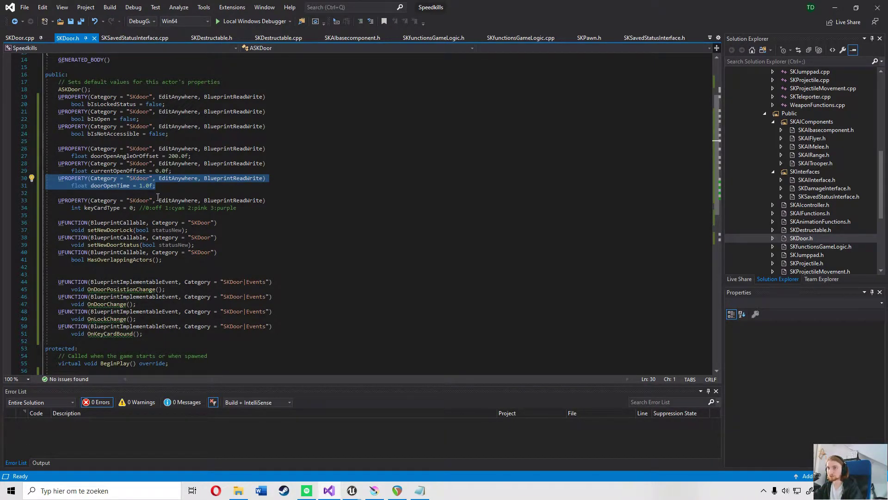
Highlight the keyCardType declaration with its comment, and view the remaining door functions and events down to the end of the header.
click(123, 200)
scroll(139, 200, down, 1)
drag(245, 186, 58, 179)
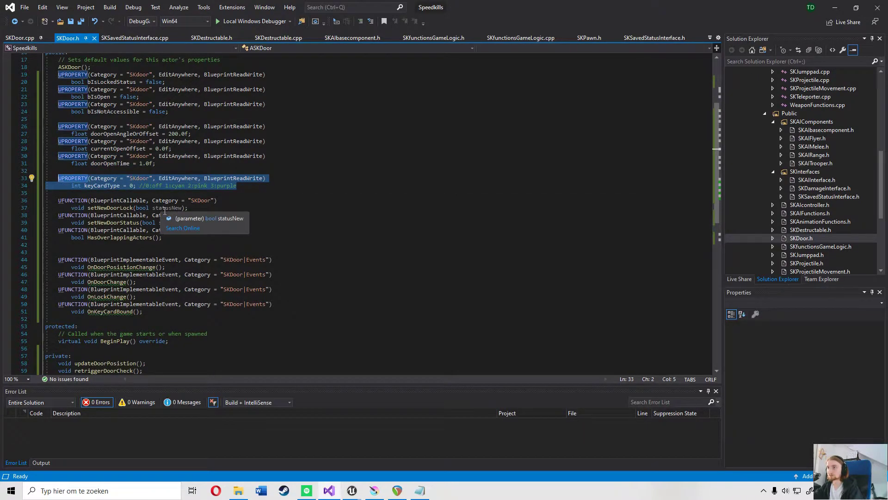
scroll(165, 211, down, 3)
scroll(293, 272, down, 4)
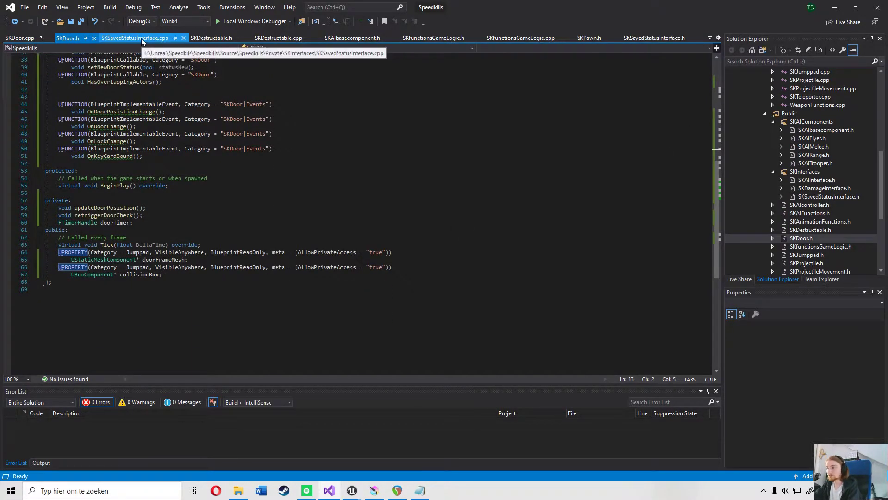
Open SKSavedStatusInterface.h and review the common, pawn, player, bound-object and timer variables in FSavedObjectStruct.
click(141, 41)
double_click(833, 197)
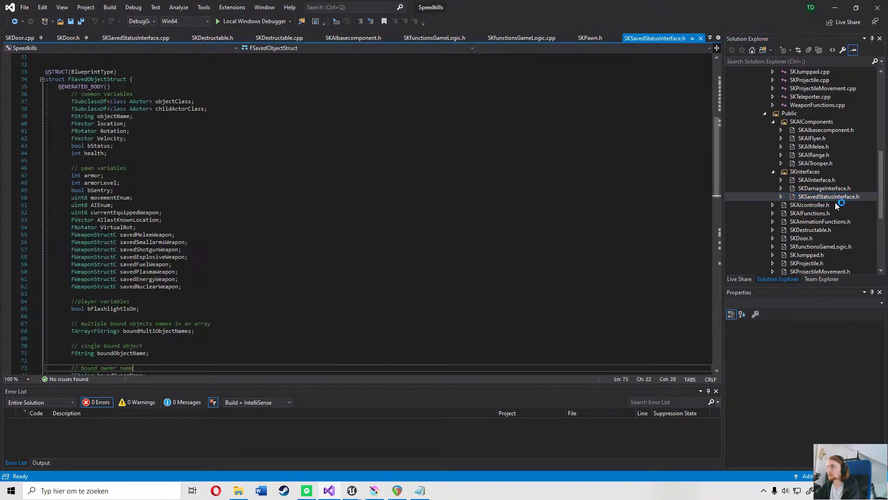
scroll(422, 283, down, 20)
scroll(343, 305, up, 16)
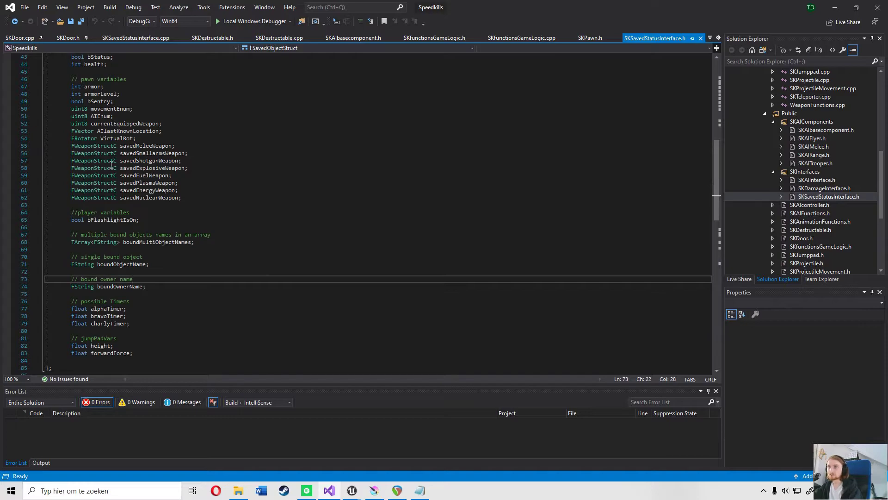
scroll(128, 190, up, 7)
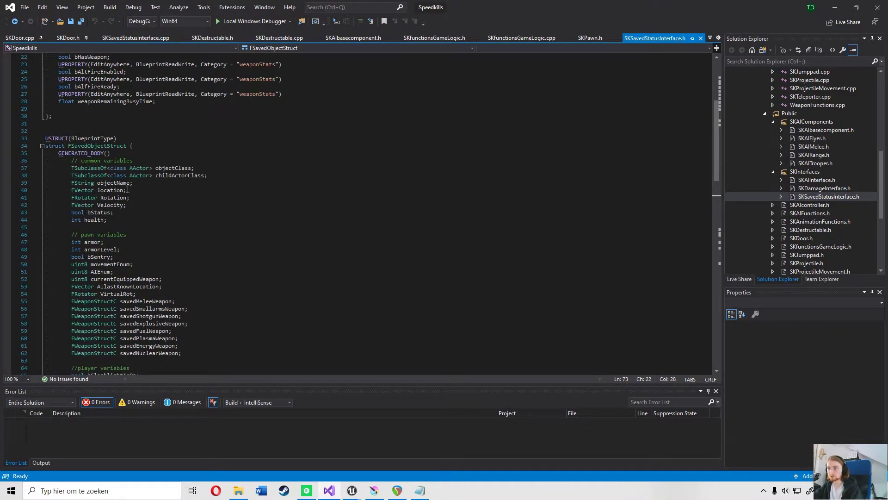
scroll(128, 189, down, 1)
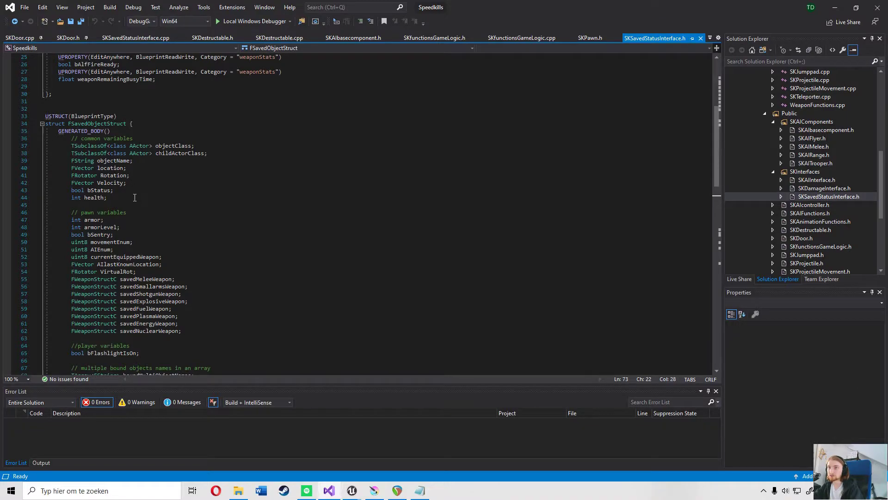
scroll(137, 210, down, 4)
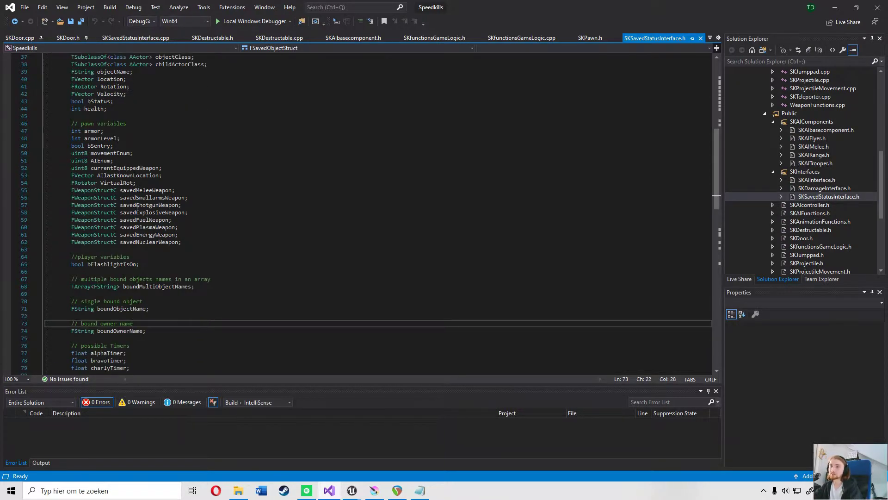
scroll(137, 209, down, 3)
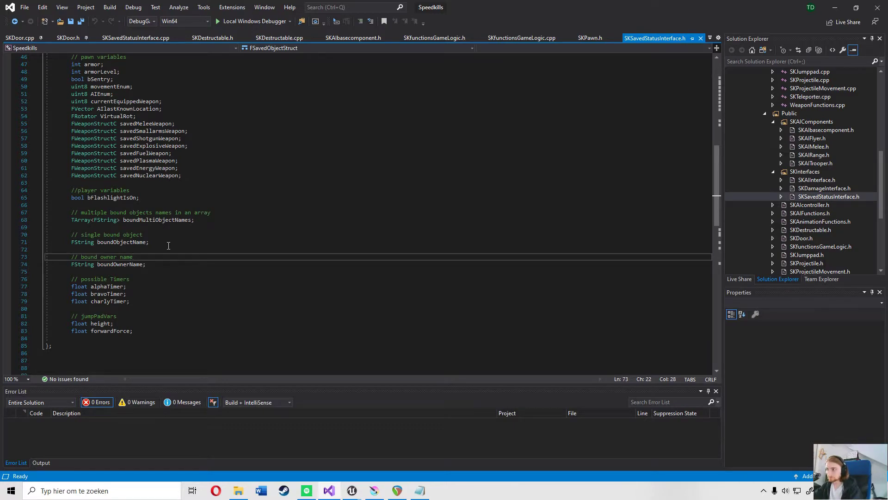
scroll(167, 245, up, 6)
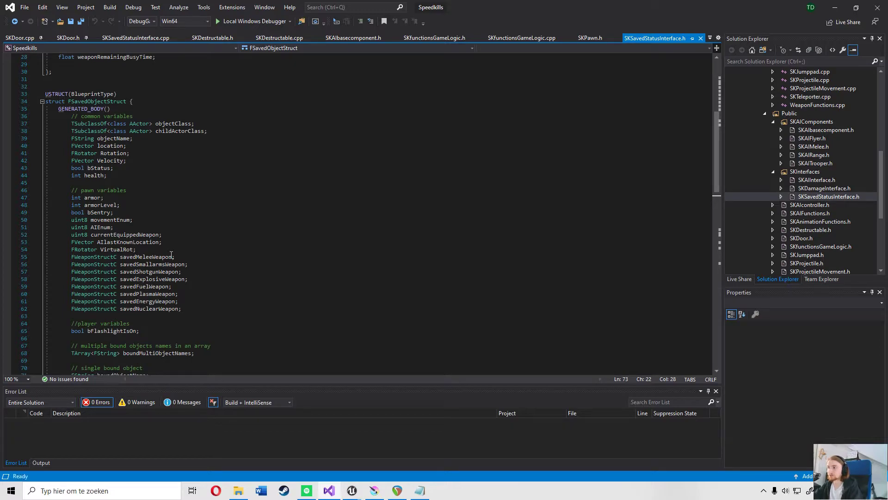
scroll(171, 255, down, 4)
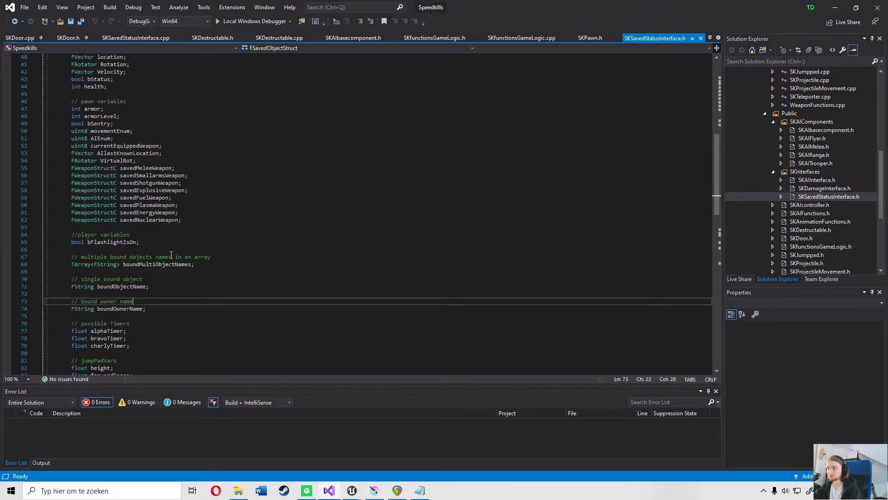
Highlight the whole FSavedObjects struct that holds the savedObjects array.
scroll(171, 254, down, 3)
scroll(172, 255, down, 7)
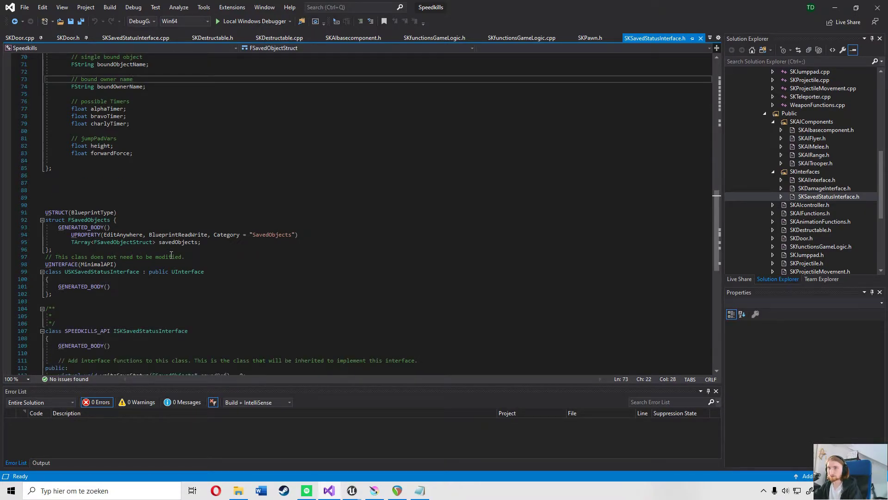
drag(74, 253, 44, 220)
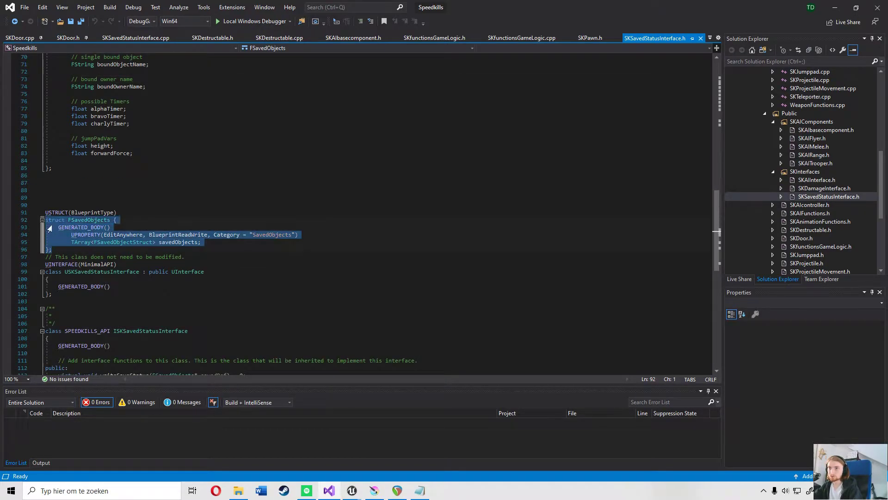
Highlight the writeSaveStatus, SetSavedData and restoreSavedReferences function names in the ISKSavedStatusInterface class.
scroll(136, 269, down, 3)
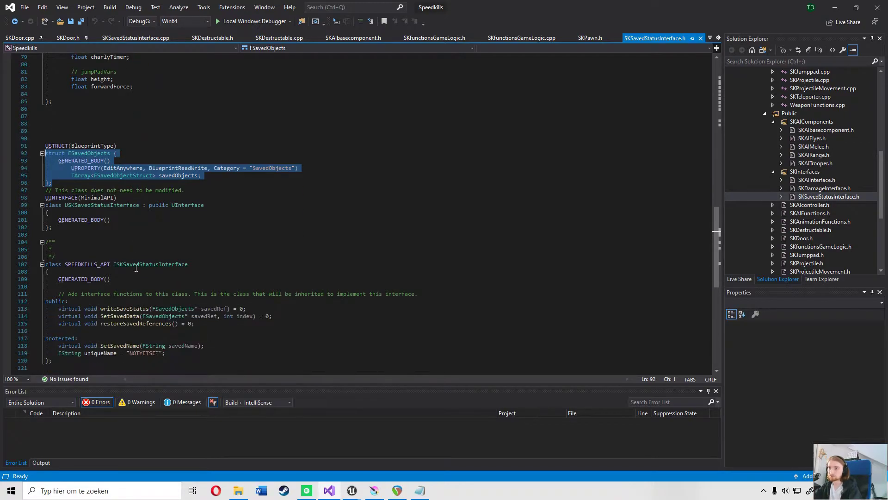
scroll(137, 269, down, 3)
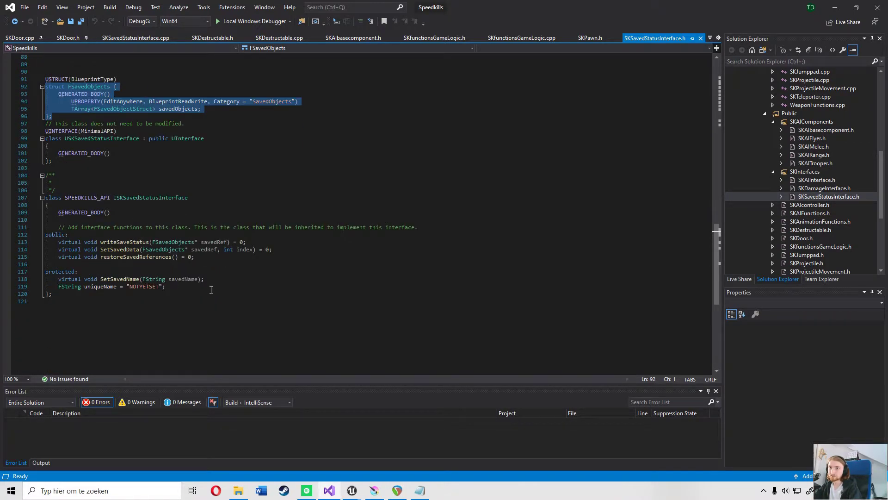
click(211, 264)
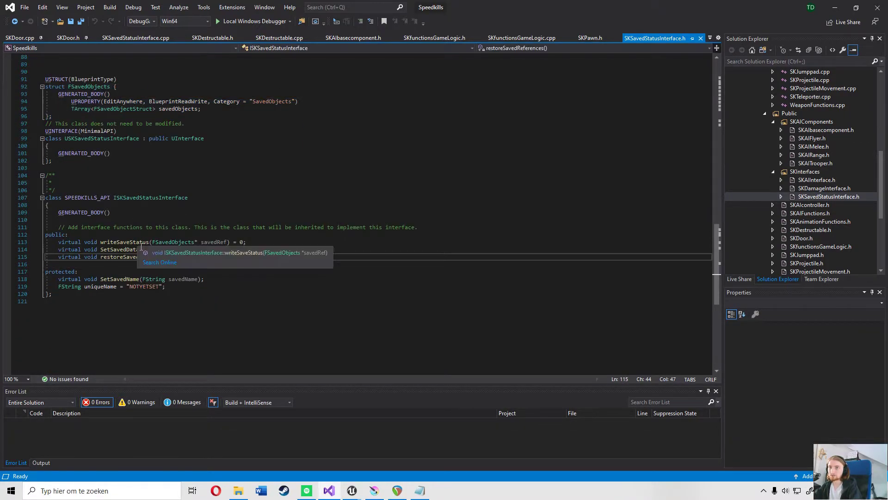
double_click(124, 241)
double_click(134, 250)
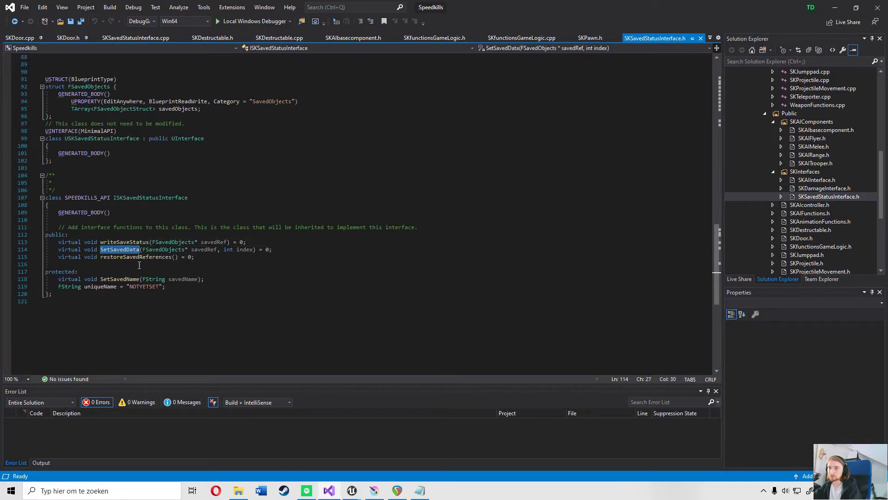
double_click(139, 257)
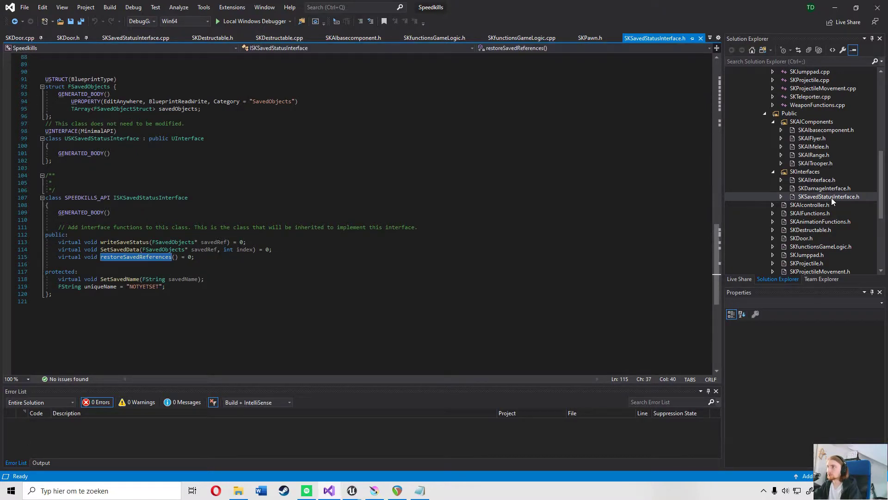
scroll(828, 204, up, 1)
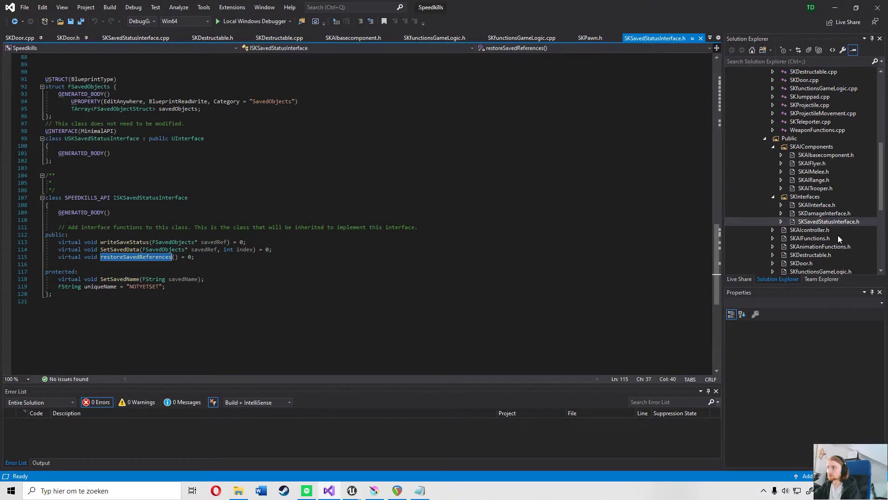
Open SKPawn.h and highlight the public ISKSavedStatusInterface inheritance in the ASKPawn class declaration.
scroll(814, 245, down, 6)
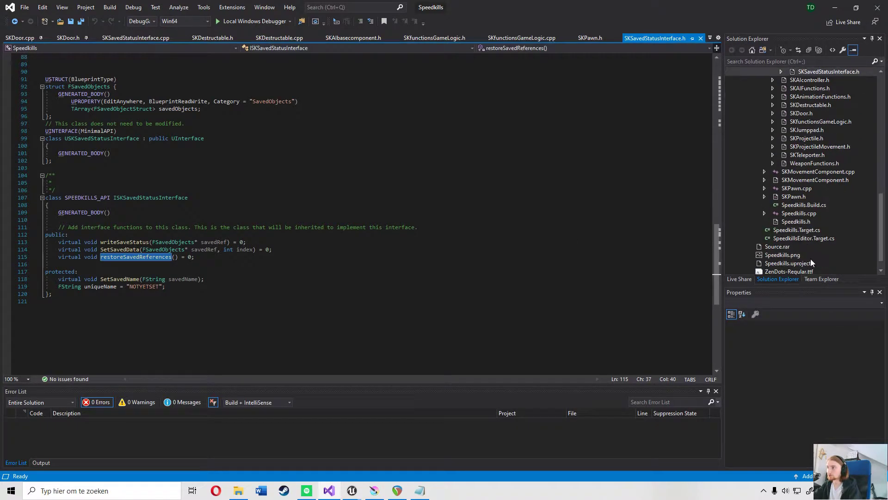
click(797, 198)
double_click(798, 198)
scroll(87, 237, up, 7)
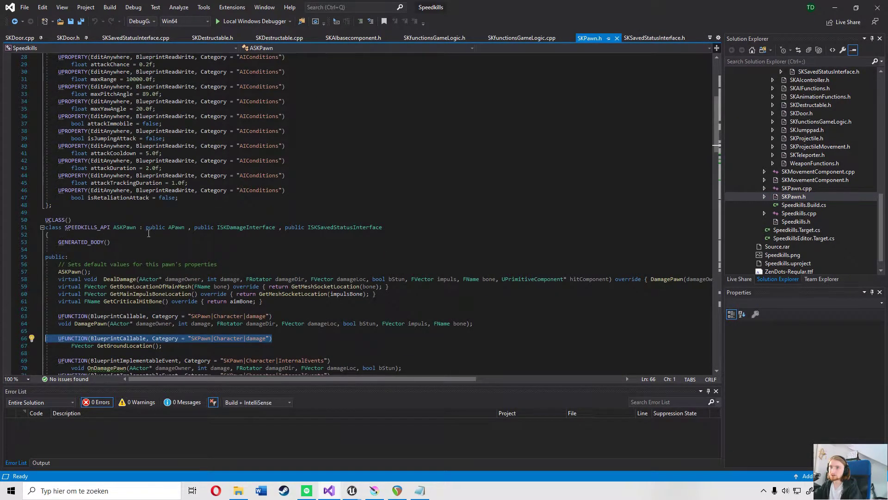
drag(285, 228, 384, 227)
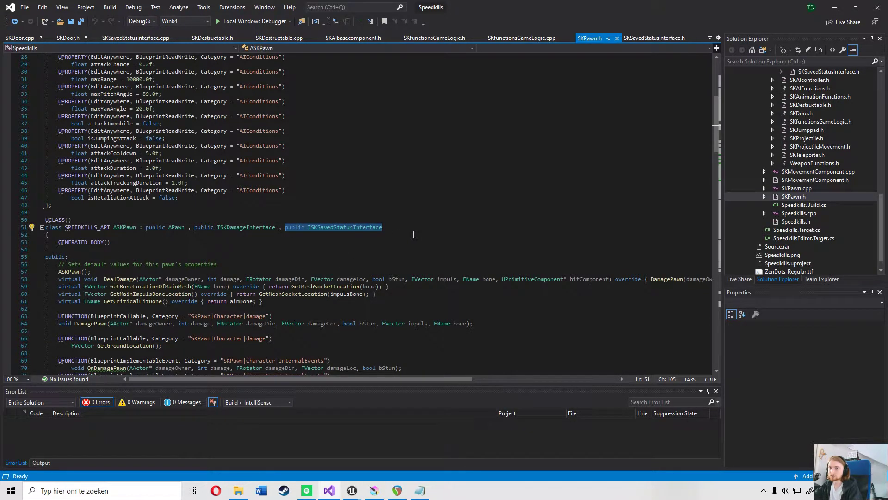
key(Right)
key(ctrl+shift+Left)
key(ctrl+shift+Left)
Find and highlight the writeSaveStatus, SetSavedData and restoreSavedReferences overrides in the ASKPawn class.
scroll(336, 260, down, 4)
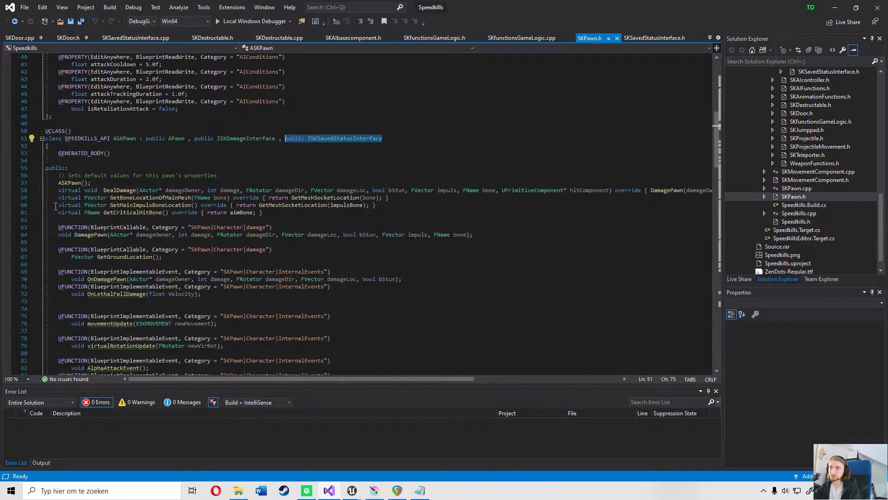
scroll(115, 274, down, 18)
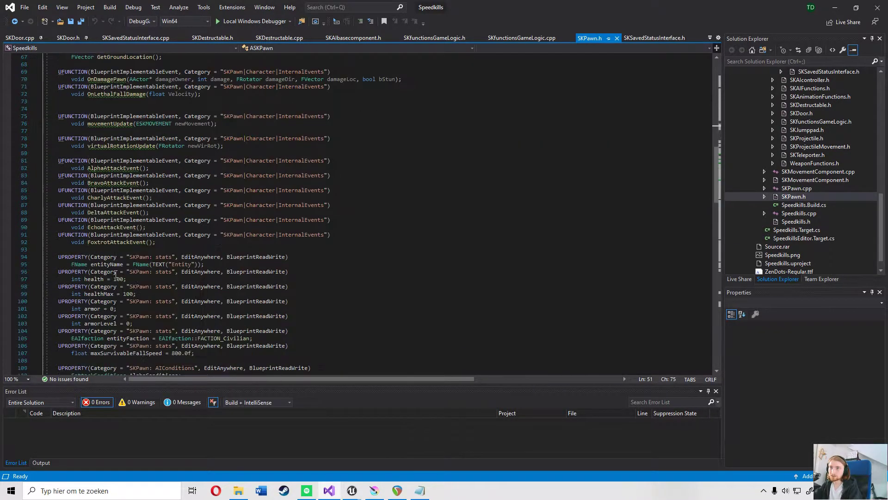
scroll(115, 274, down, 6)
scroll(115, 274, up, 8)
scroll(117, 274, up, 15)
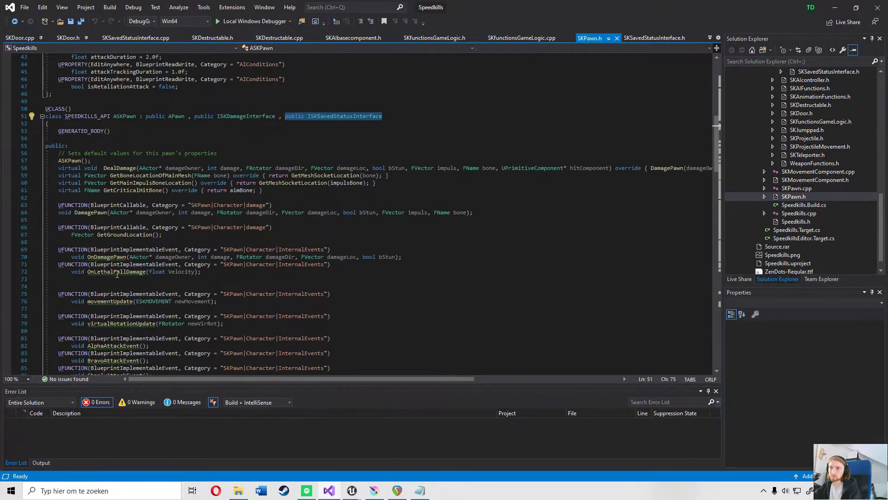
scroll(151, 192, down, 20)
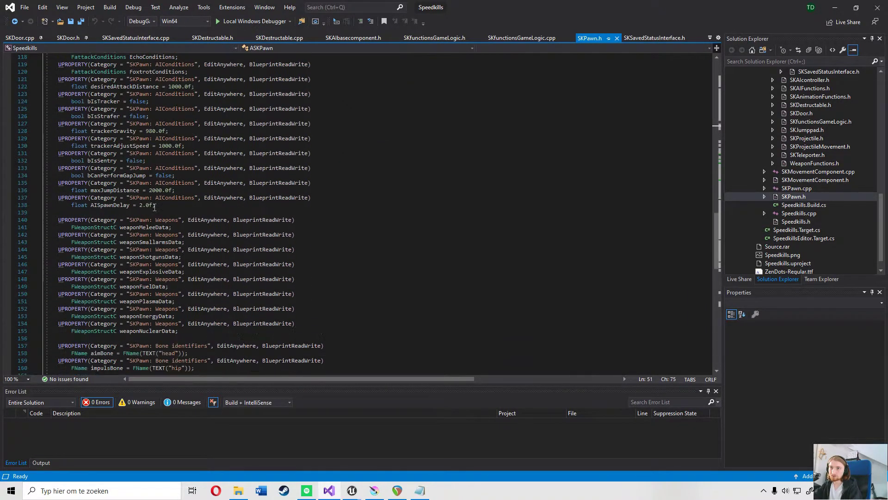
drag(247, 257, 21, 236)
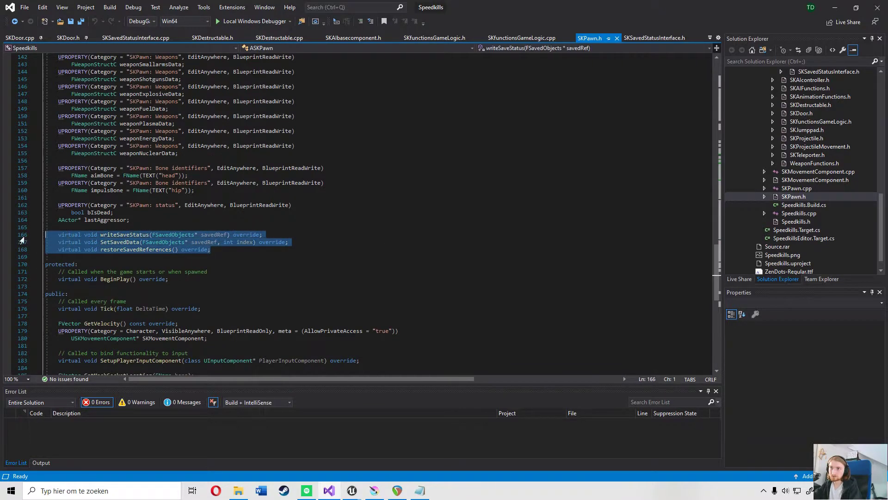
click(130, 245)
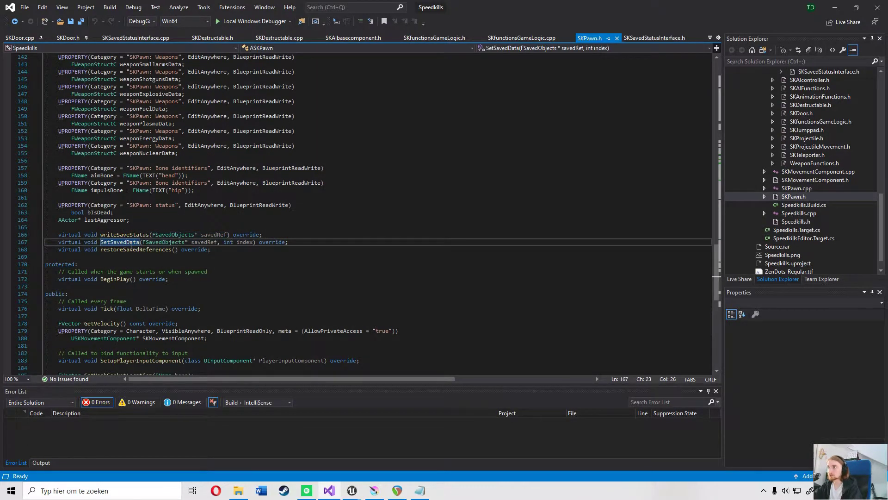
Highlight the three pure virtual functions in SKSavedStatusInterface.h and return to their overrides in SKPawn.h.
click(659, 38)
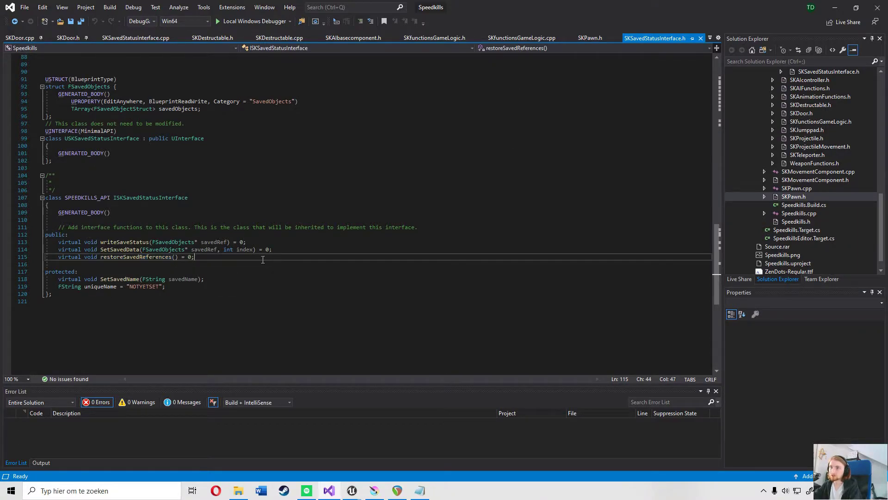
drag(263, 260, 45, 239)
click(590, 38)
click(235, 250)
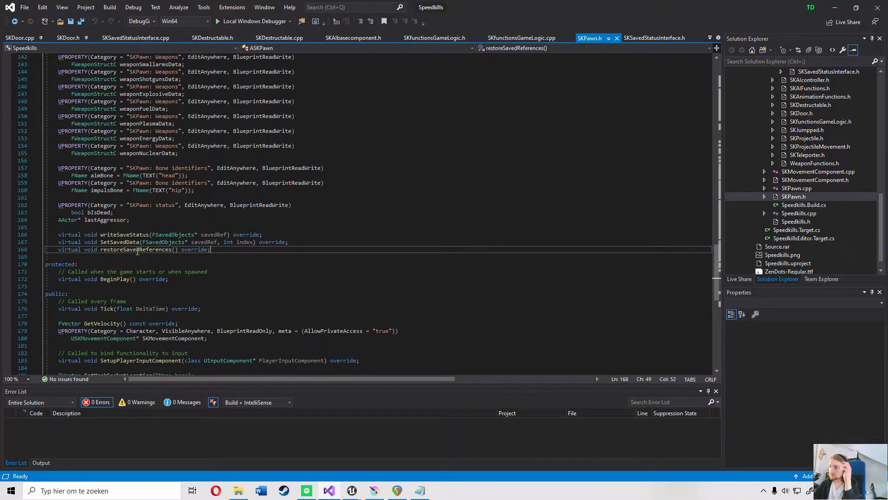
Peek at the definition of writeSaveStatus, review the pawn, weapon and AI data it stores, and close the peek view.
click(130, 235)
right_click(130, 236)
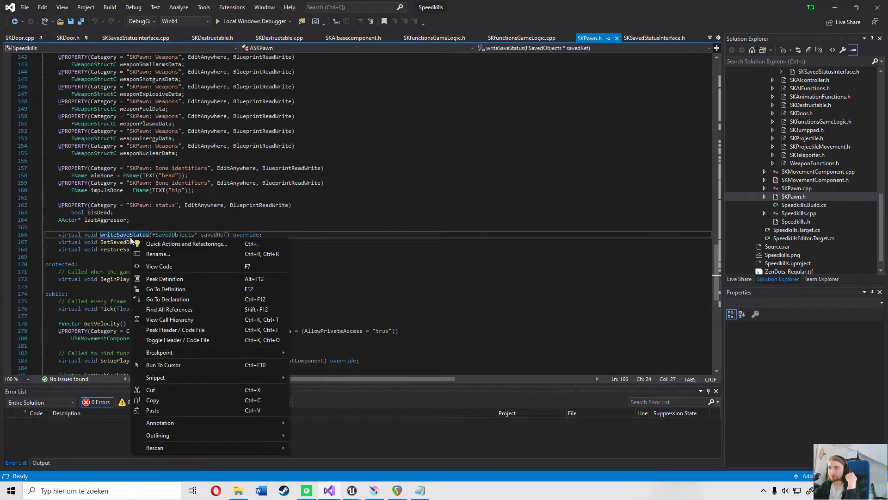
click(184, 279)
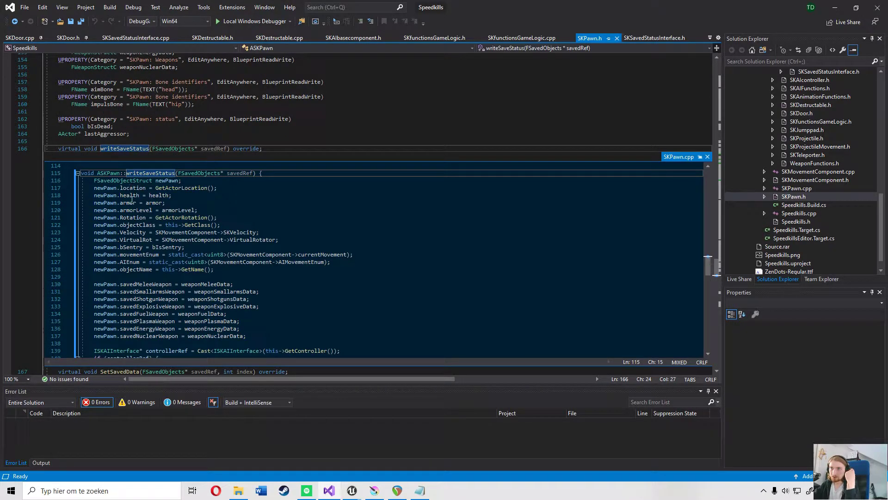
mouse_move(145, 266)
scroll(164, 338, down, 3)
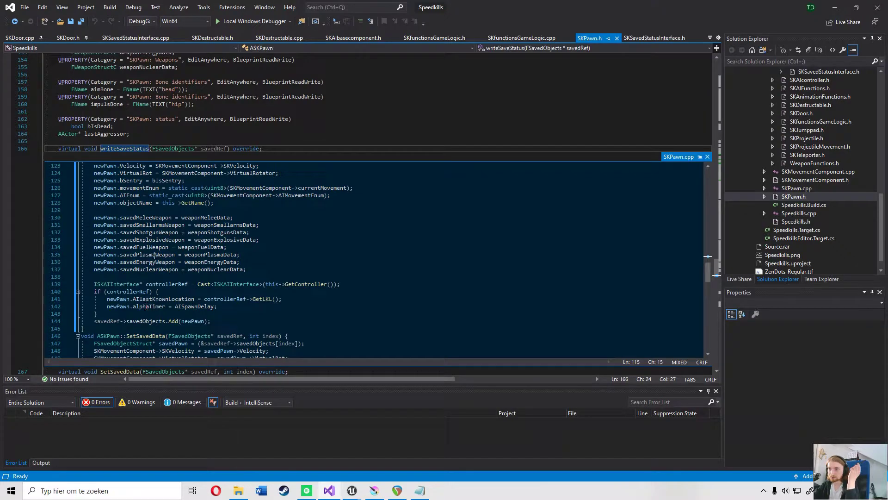
scroll(154, 255, up, 3)
mouse_move(138, 190)
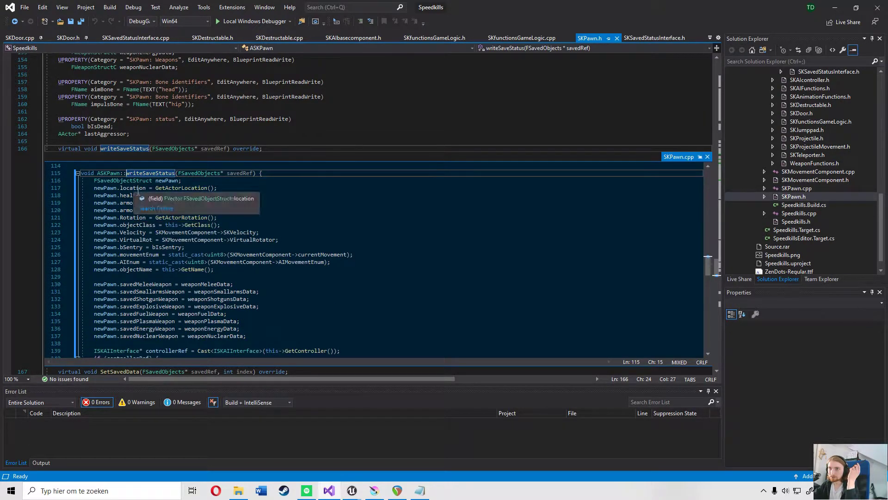
scroll(142, 248, down, 3)
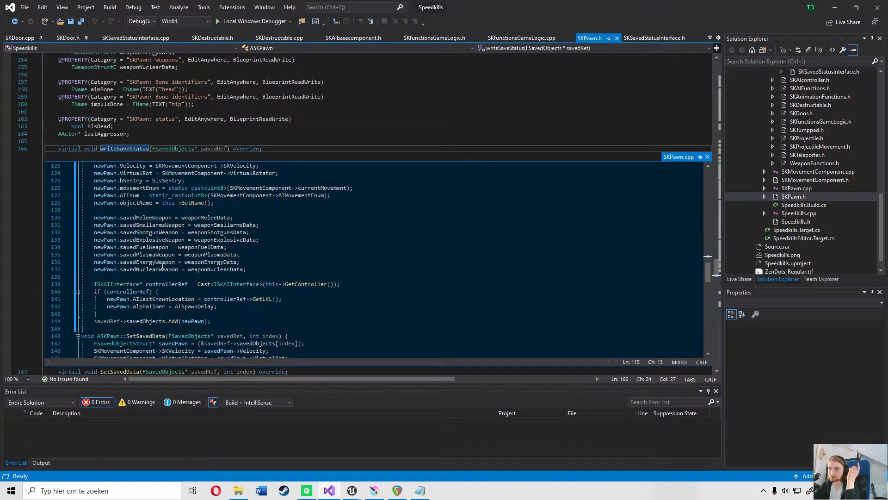
click(707, 157)
Peek at the definition of SetSavedData, review it to its end, close it, and point out the restoreSavedReferences override.
right_click(116, 156)
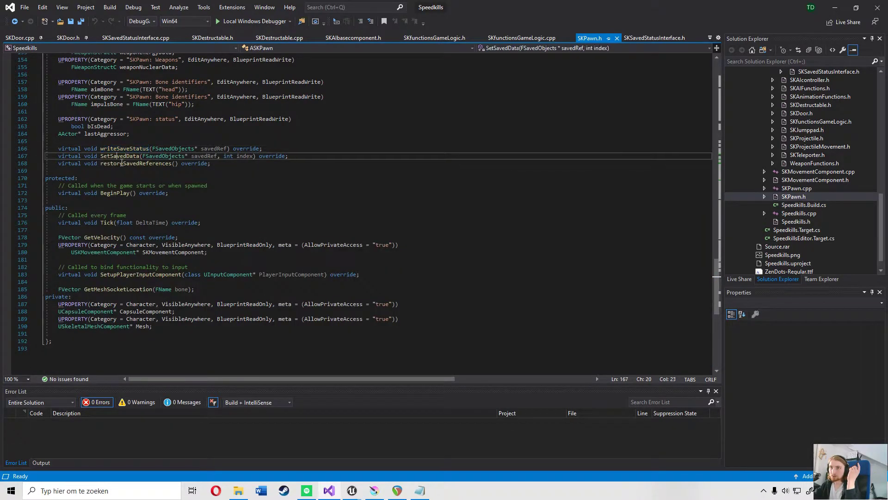
click(166, 200)
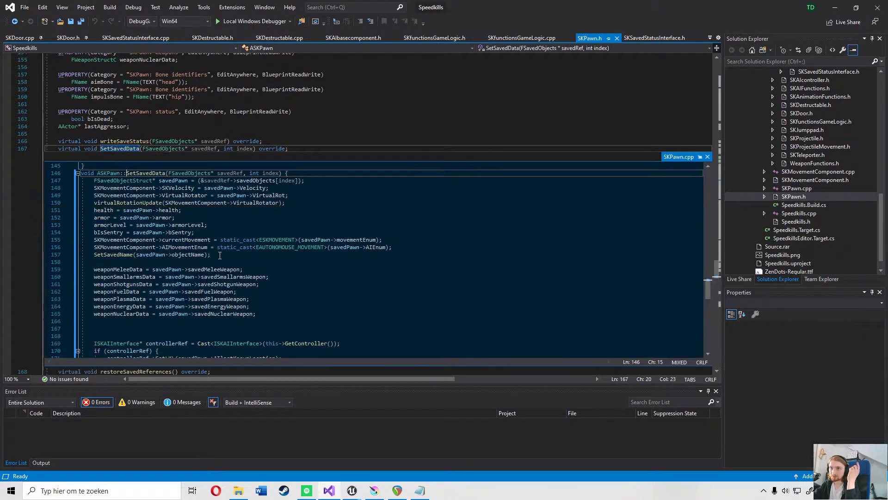
scroll(235, 243, down, 2)
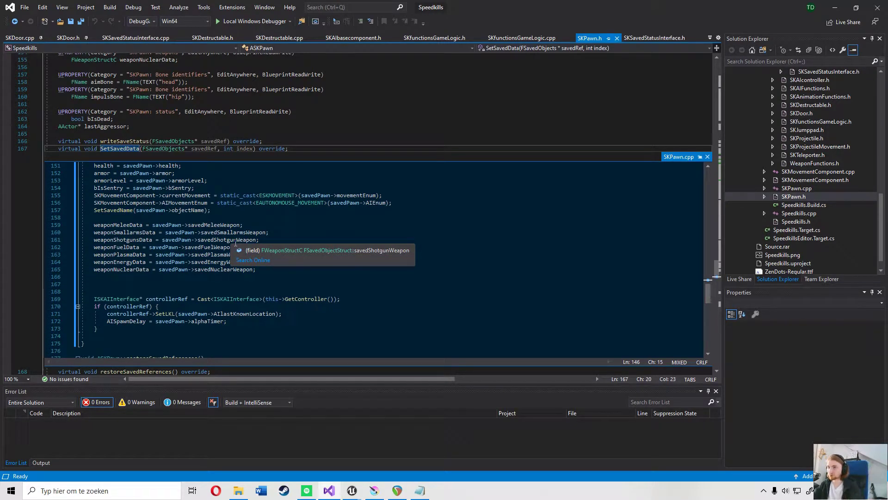
scroll(220, 259, down, 2)
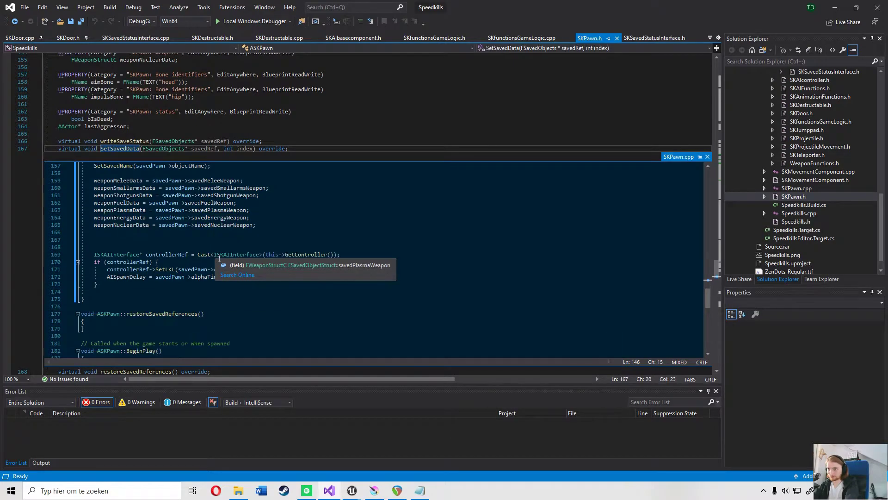
scroll(226, 266, down, 2)
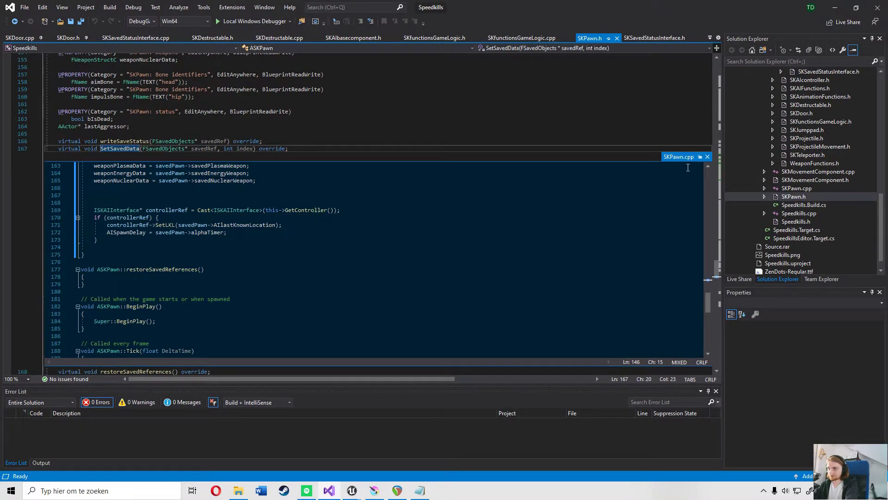
click(707, 156)
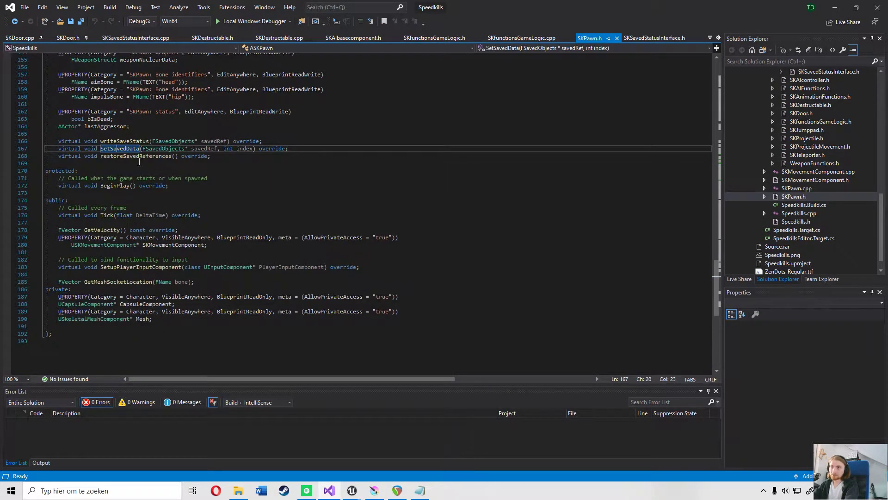
click(139, 158)
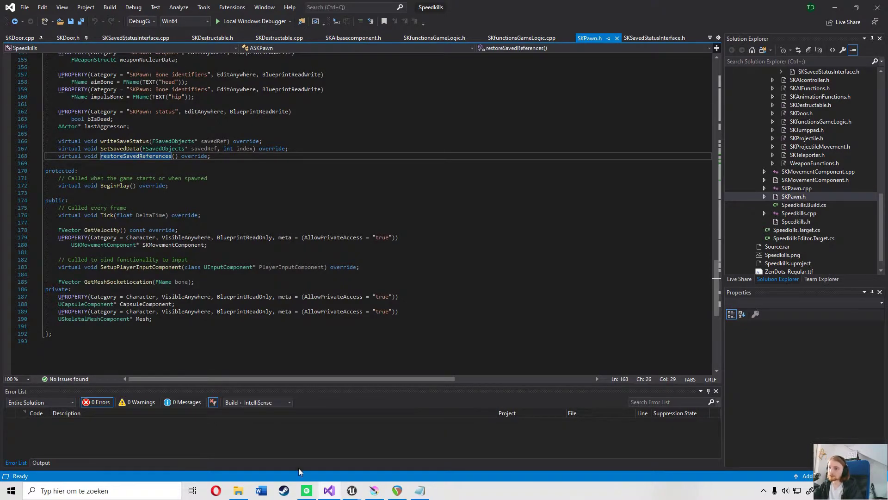
Switch to Unreal Editor, open the Entity_Parent blueprint from Entity_BP/Entities, and show the details of its BoundTrigger variable.
click(352, 490)
click(301, 444)
click(56, 426)
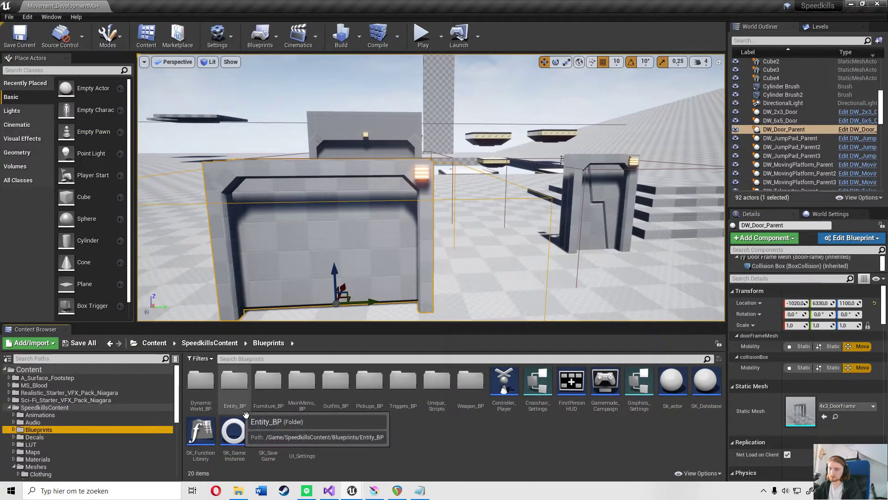
double_click(237, 393)
double_click(237, 393)
double_click(399, 386)
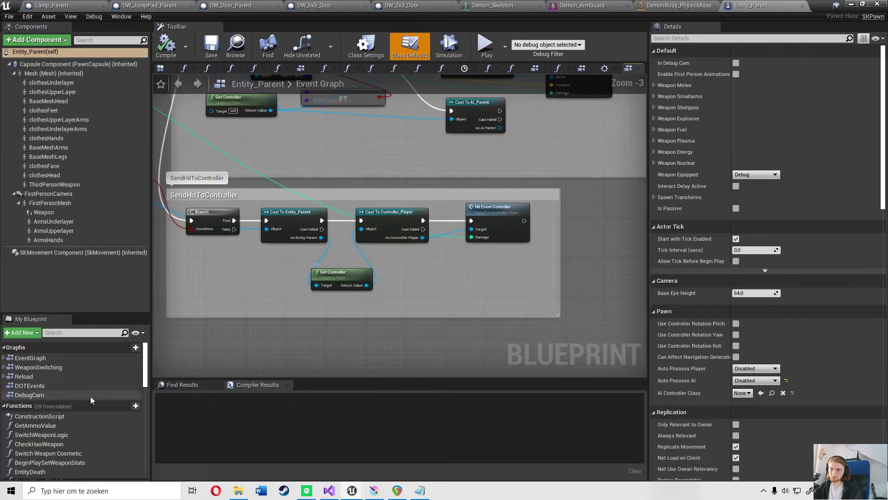
scroll(88, 403, down, 5)
scroll(79, 419, down, 3)
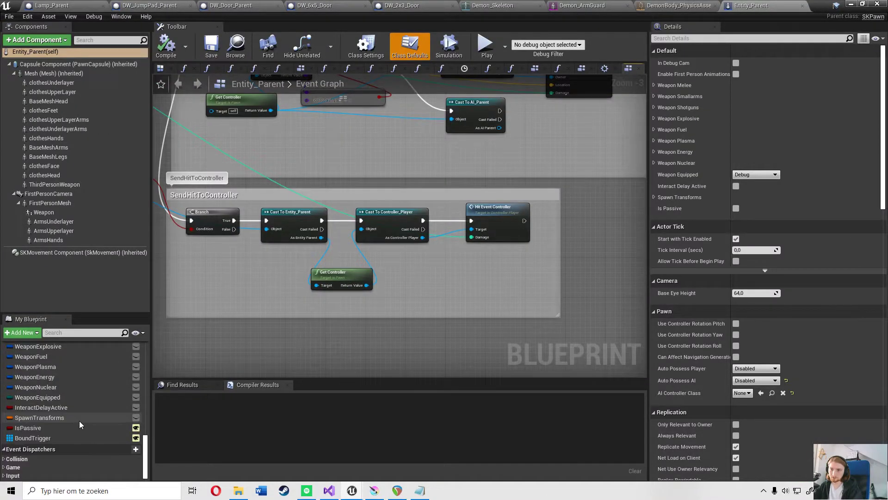
click(48, 438)
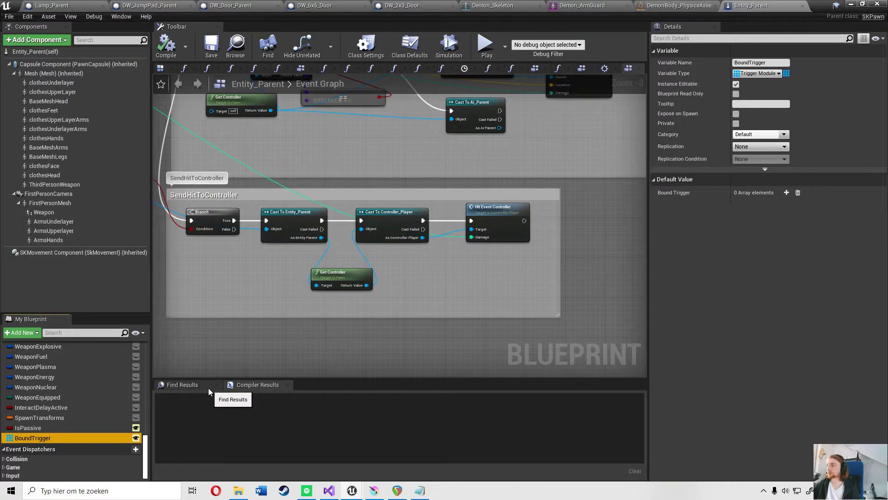
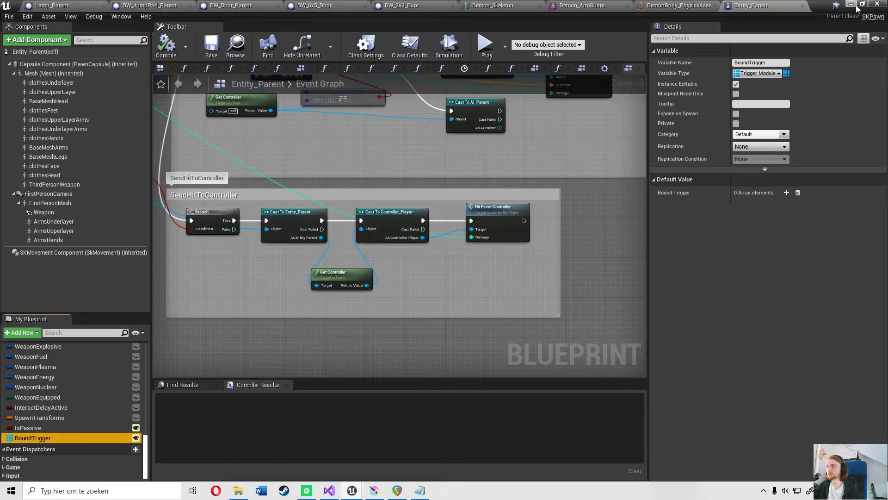
Return to the level, view the three doors from farther back, and open the DW_2x3_Door blueprint for editing.
click(855, 6)
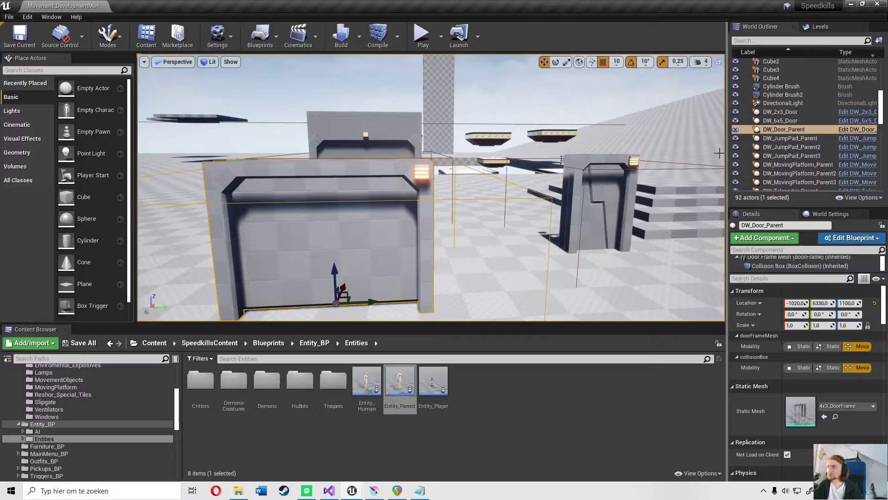
scroll(716, 160, down, 2)
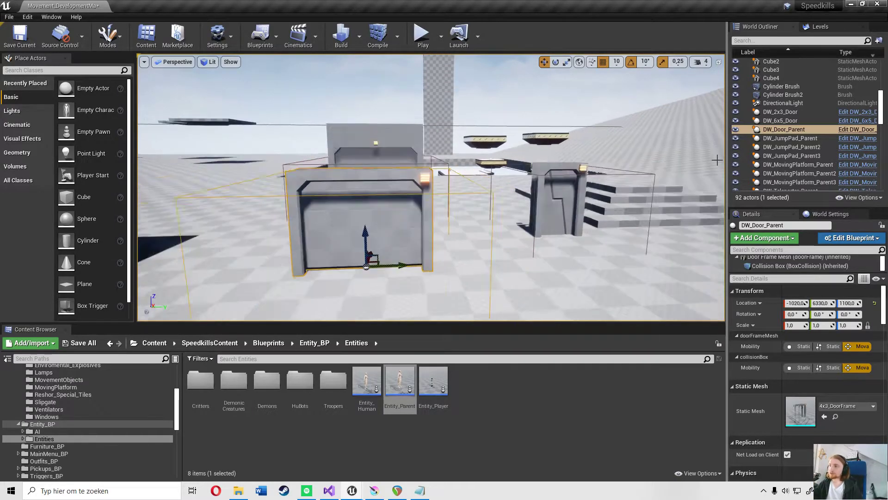
scroll(717, 161, down, 2)
right_drag(665, 239, 705, 212)
scroll(439, 219, down, 2)
right_drag(451, 220, 423, 219)
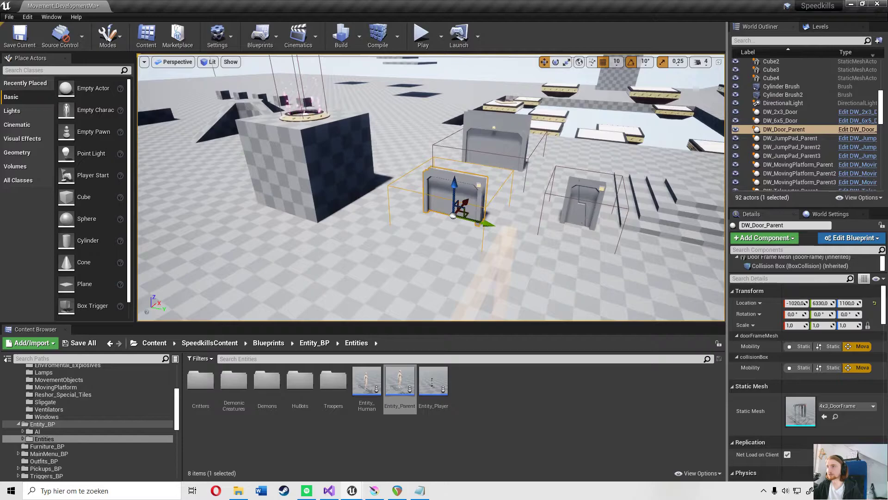
right_click(574, 203)
click(622, 171)
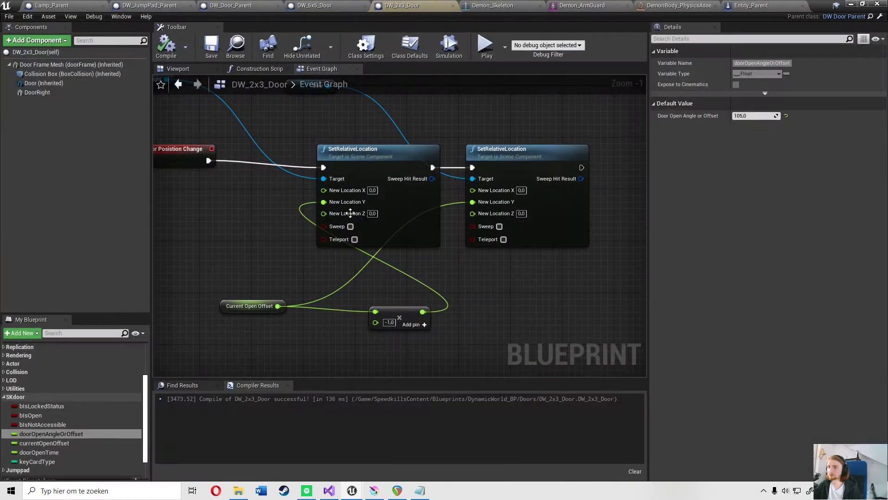
Expand the Actor variables of DW_2x3_Door, show the details of Tags, and bring up the DW_Door_Parent event graph.
scroll(7, 416, up, 3)
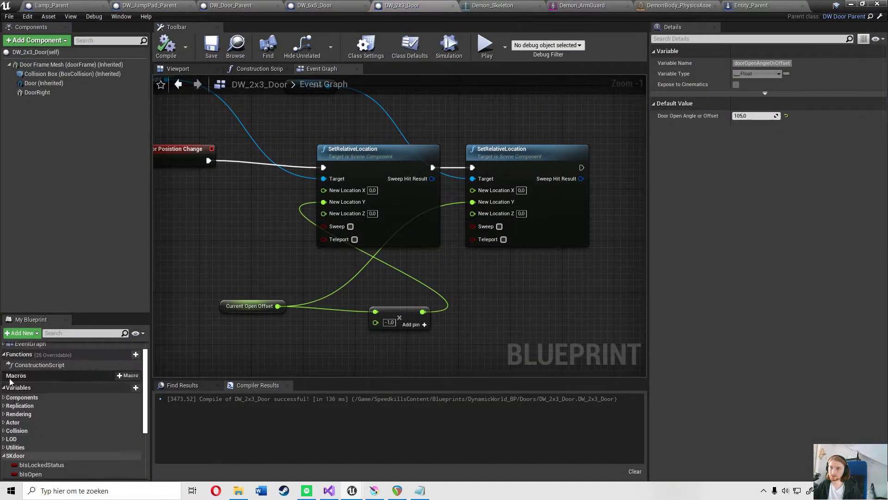
click(6, 422)
scroll(27, 416, down, 3)
click(38, 404)
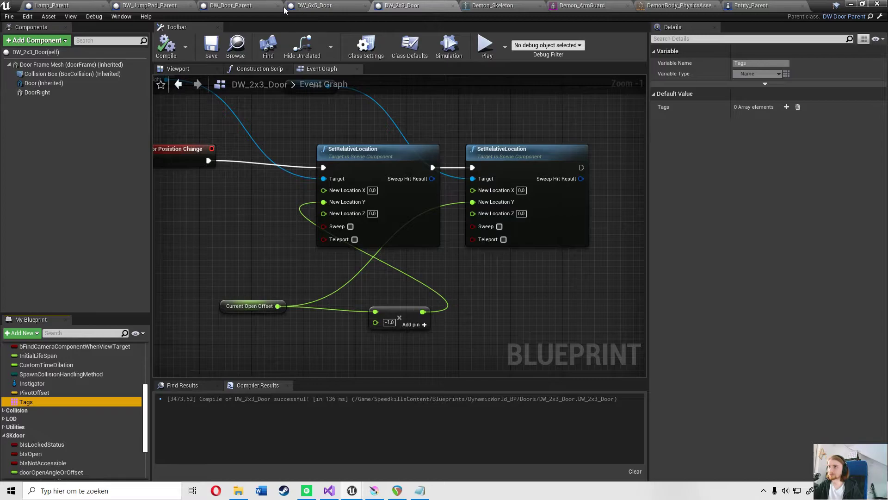
click(132, 7)
click(246, 7)
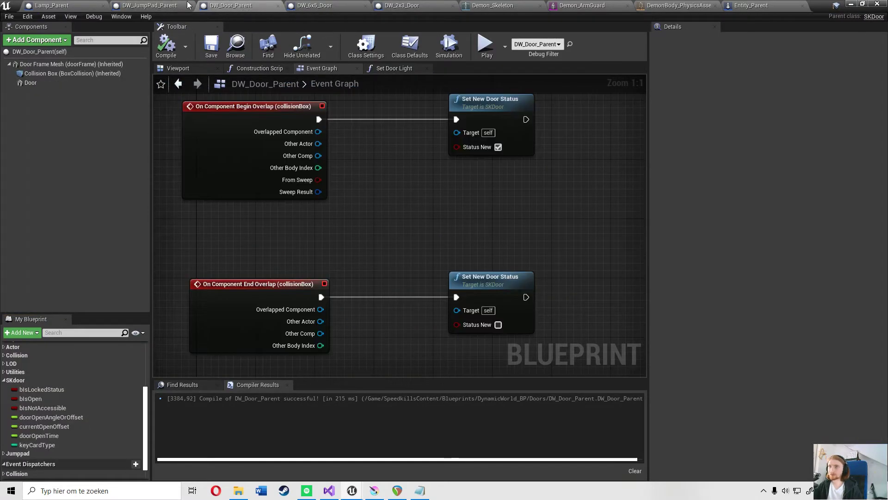
Bring up the Entity_Parent blueprint, expand its Actor variables, and show the array elements of the Tags variable.
click(768, 6)
scroll(21, 386, up, 7)
scroll(29, 414, down, 4)
click(5, 412)
scroll(28, 421, down, 5)
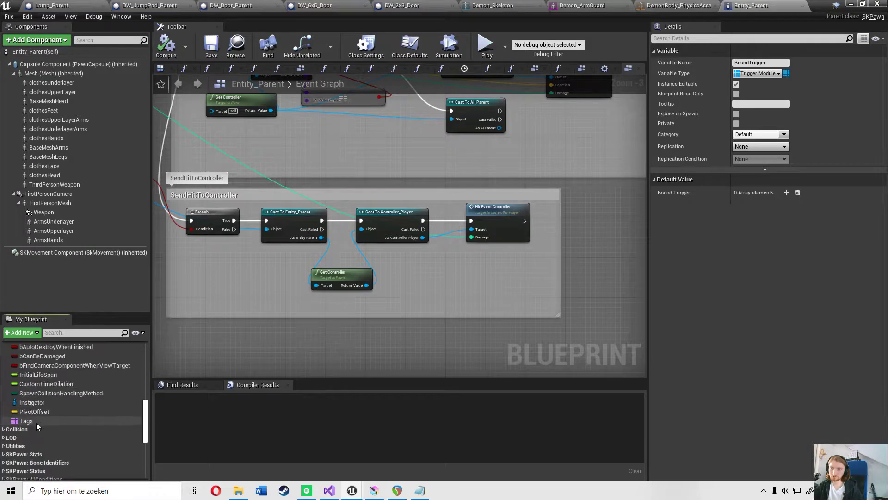
click(35, 422)
click(655, 108)
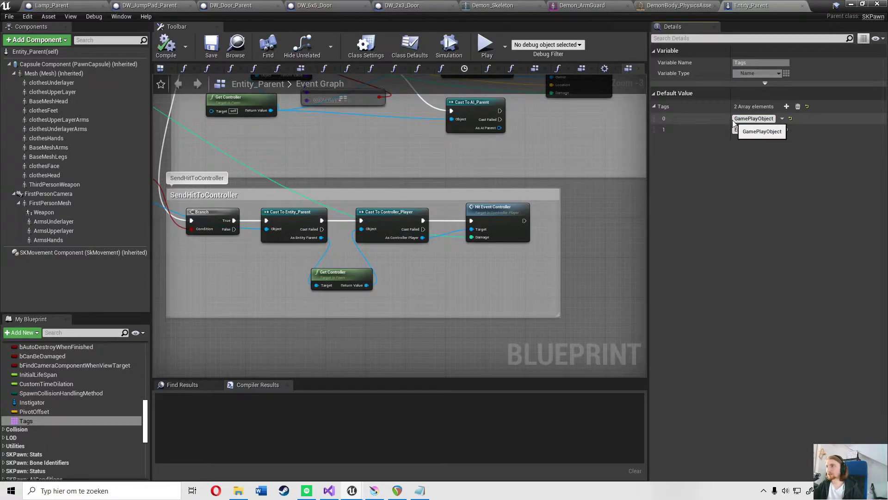
Switch to Visual Studio and point out the ISKSavedStatusInterface inheritance in the ASKPawn class declaration of SKPawn.h.
click(853, 8)
click(336, 490)
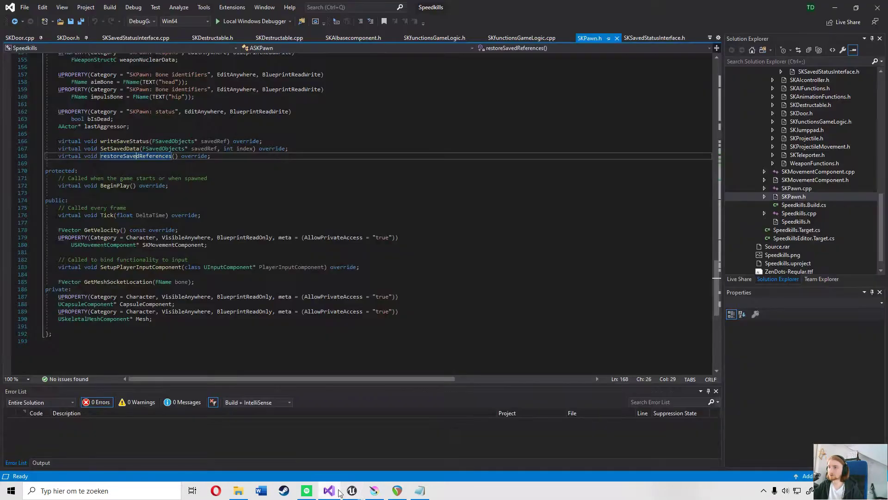
scroll(368, 303, up, 20)
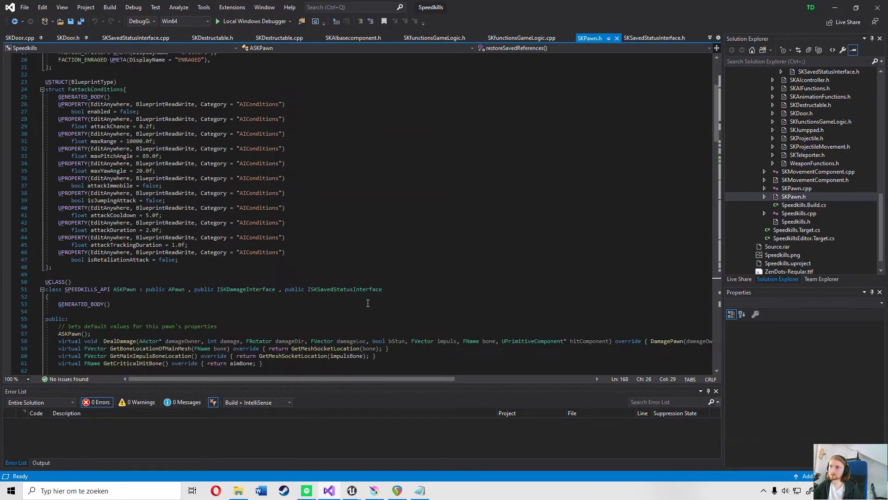
drag(305, 289, 383, 290)
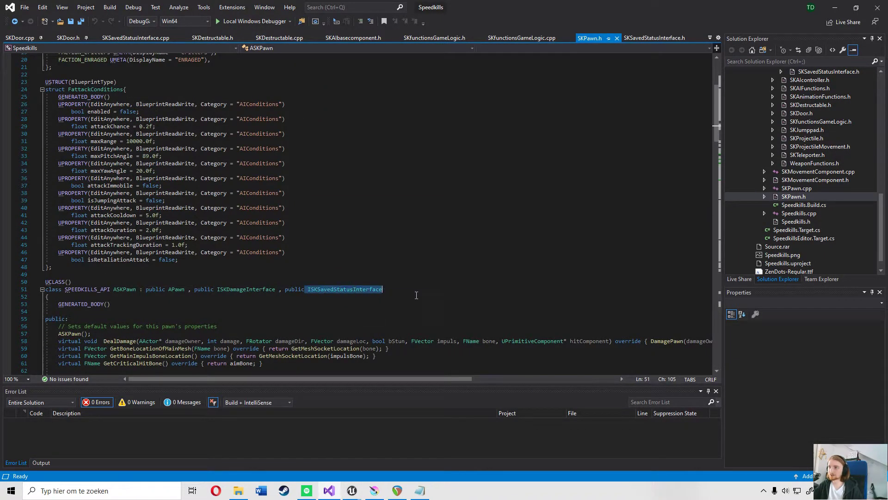
key(Right)
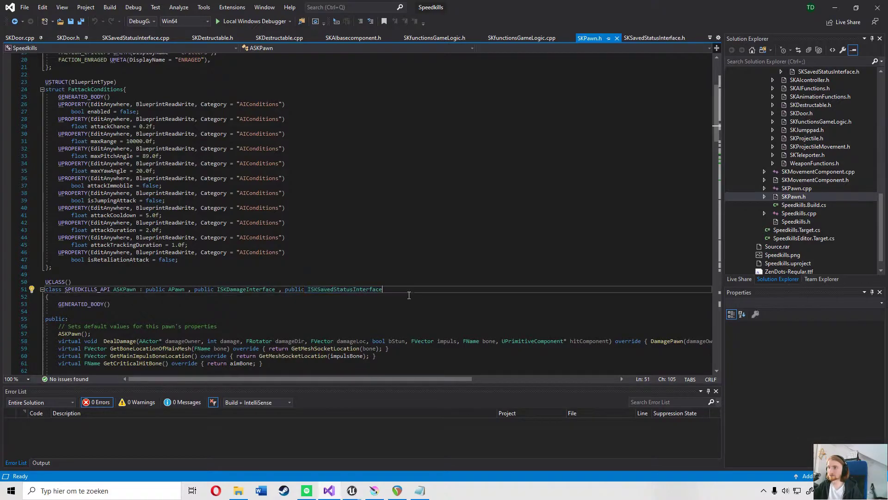
drag(388, 291, 309, 292)
click(313, 305)
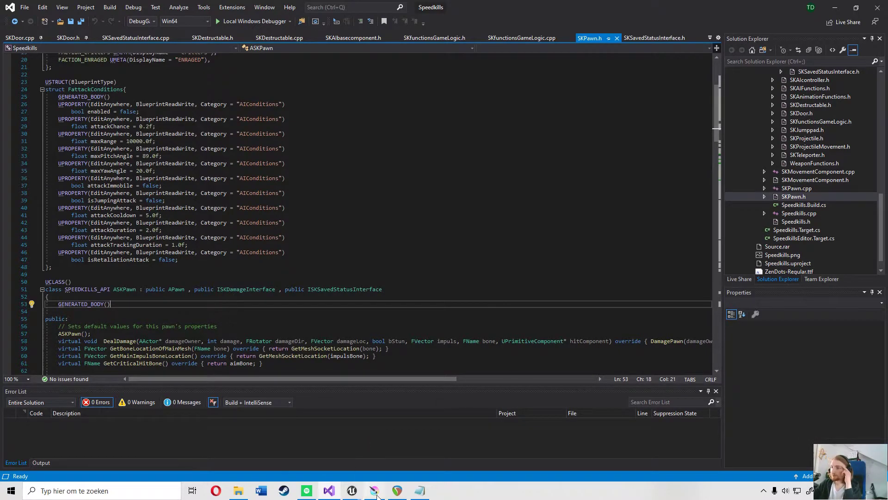
Minimize Visual Studio, check the topic list in the DeleteThisLater notes, and return to the Unreal level.
mouse_move(417, 493)
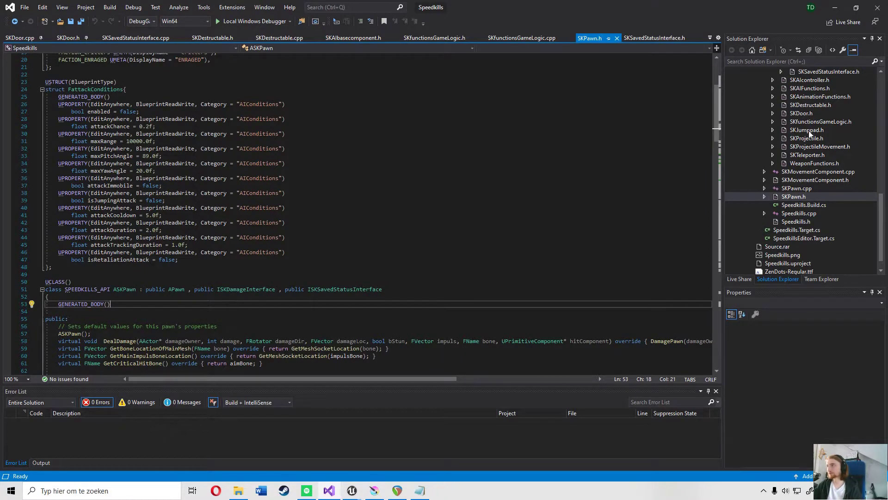
click(835, 8)
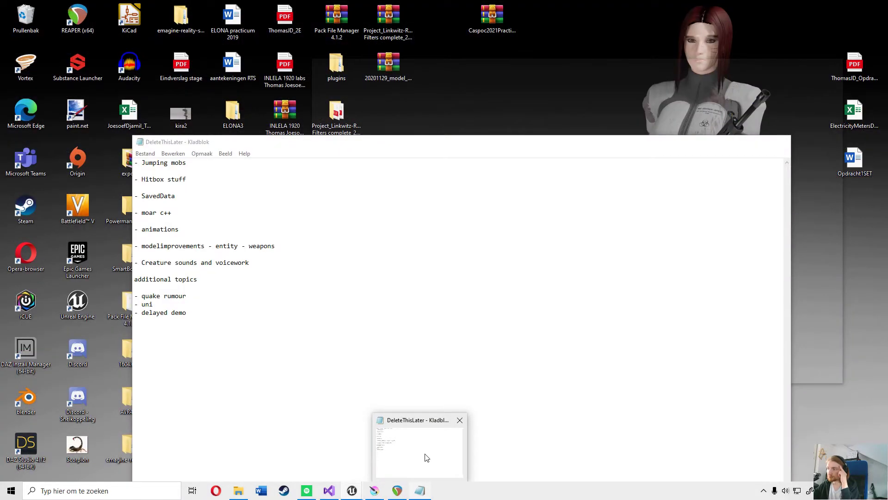
click(426, 456)
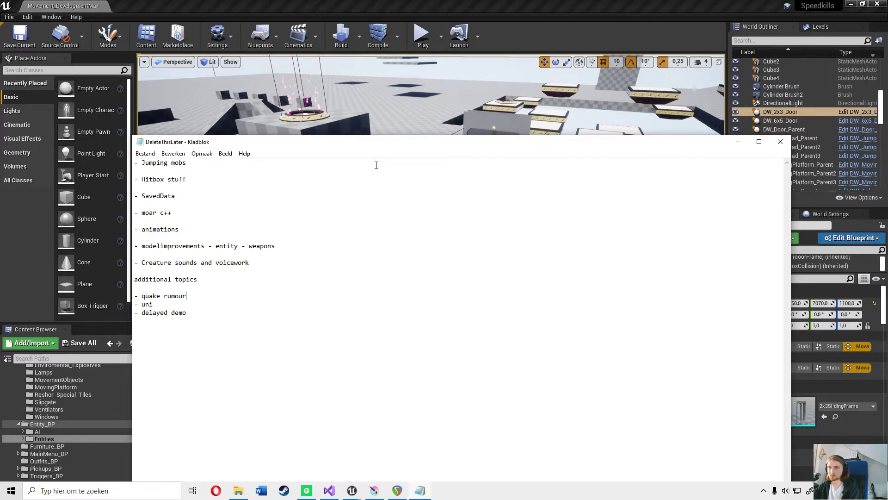
click(739, 142)
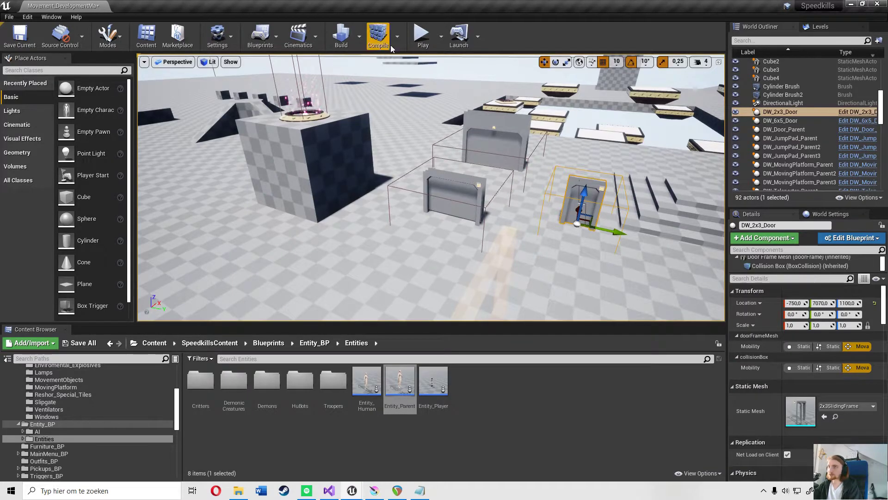
Play-test the level by running and jumping past the doors toward the floating platforms, and stop the session.
click(421, 35)
click(444, 241)
key(w)
key(space)
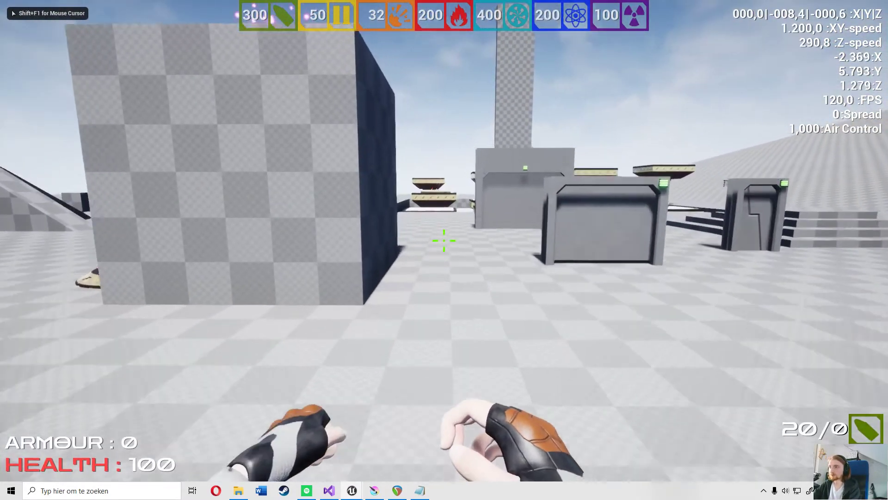
key(a)
key(space)
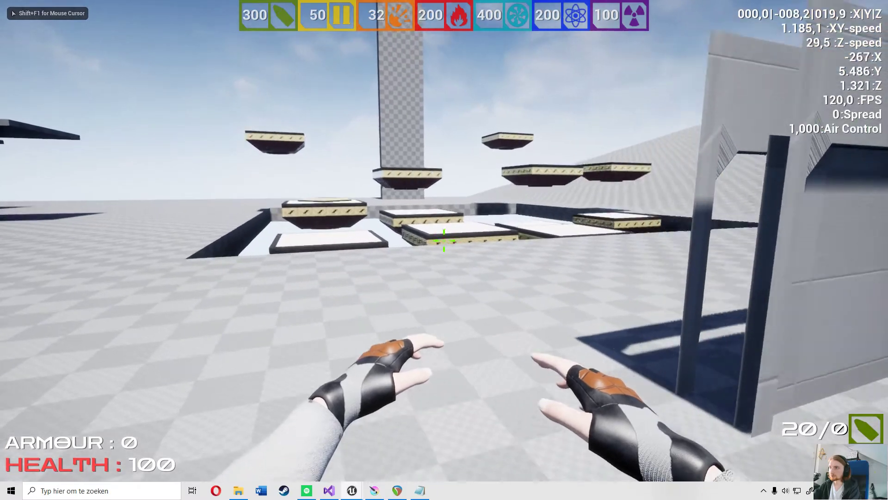
key(F11)
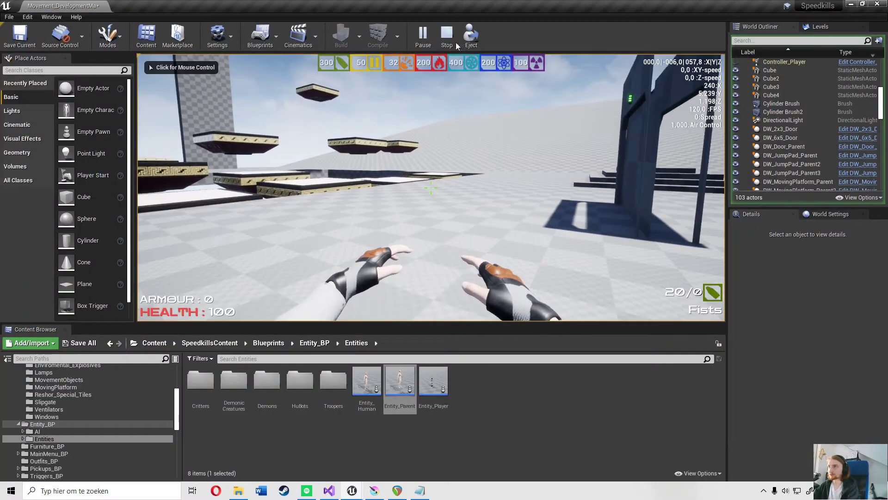
key(Escape)
Find Entity_Demon_Warrior by searching the placeable actors for "warr" and place one on the floor before the floating platforms.
click(63, 70)
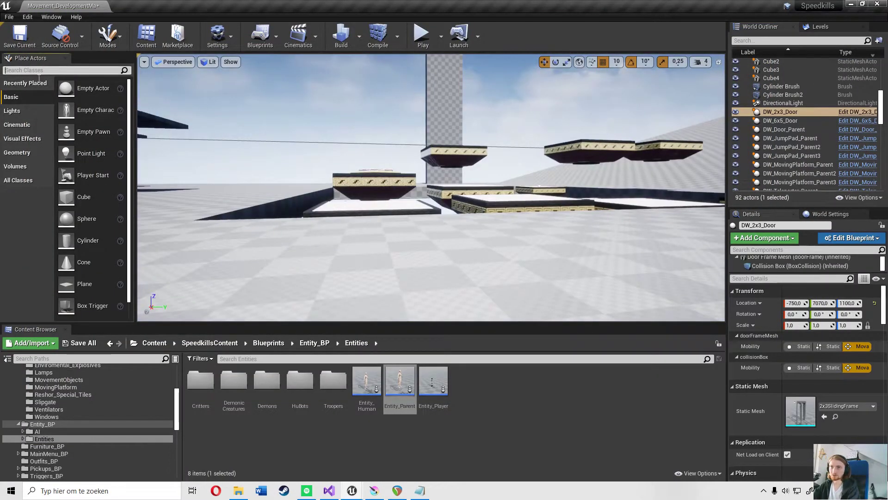
text(warr)
mouse_move(59, 101)
mouse_down()
mouse_move(527, 246)
mouse_move(525, 231)
mouse_up()
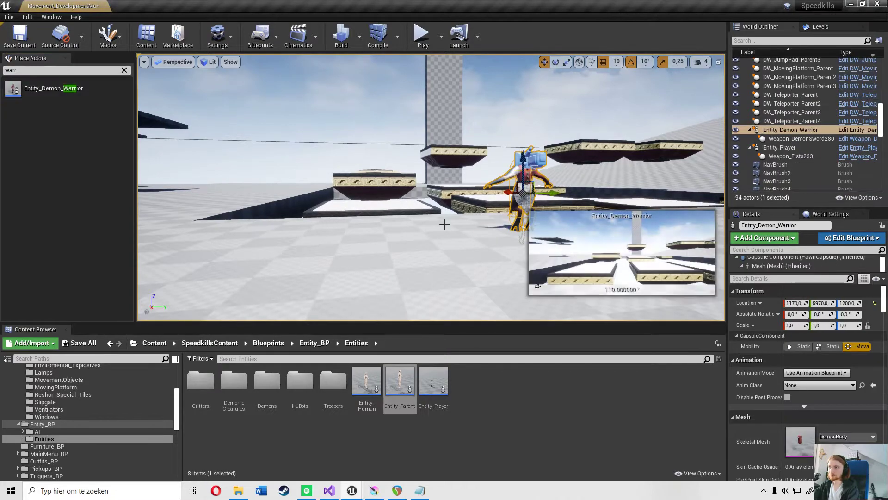
click(443, 95)
click(647, 171)
click(522, 195)
key(r)
key(e)
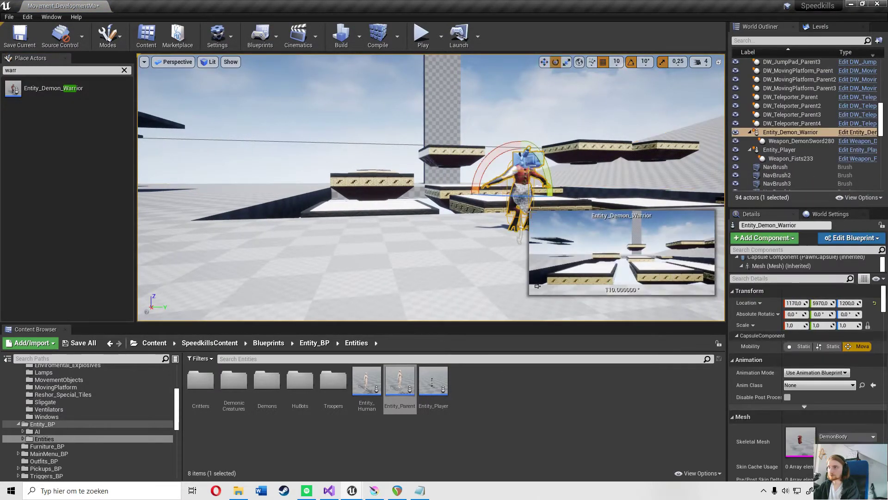
click(451, 139)
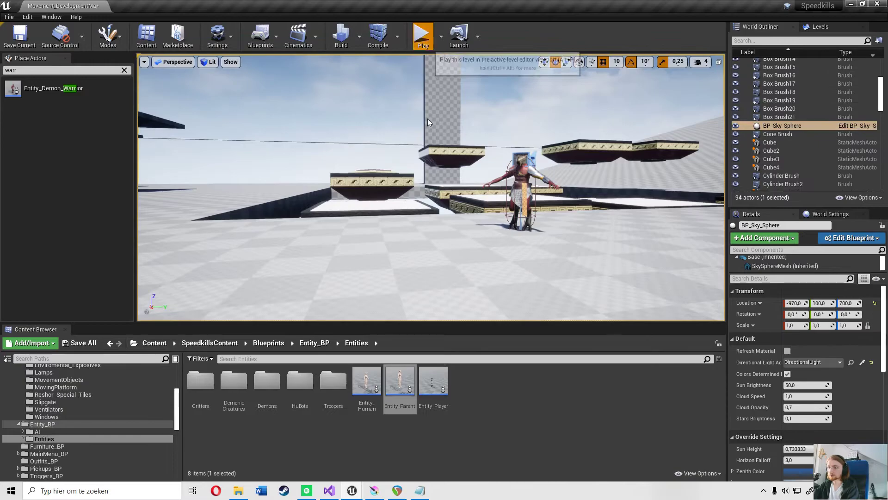
Play-test the demon warrior's jumping and attacks by leaping across the floor gaps while it chases, and stop the session.
click(421, 33)
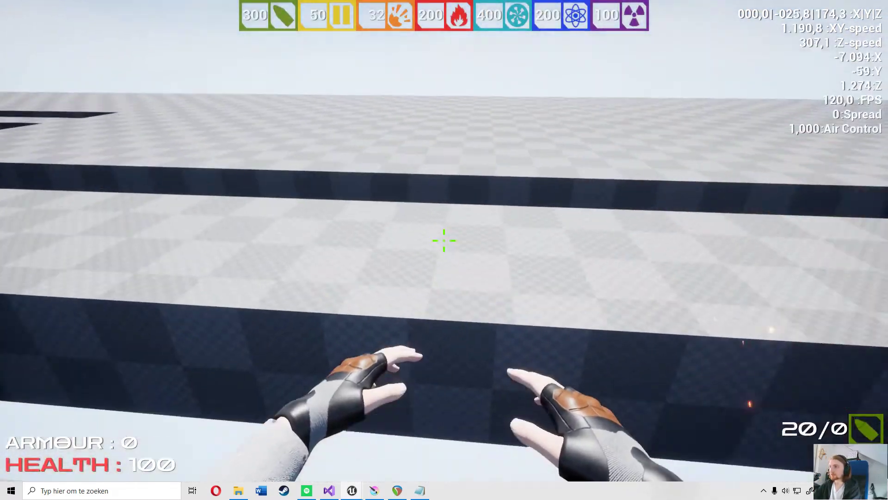
key(space)
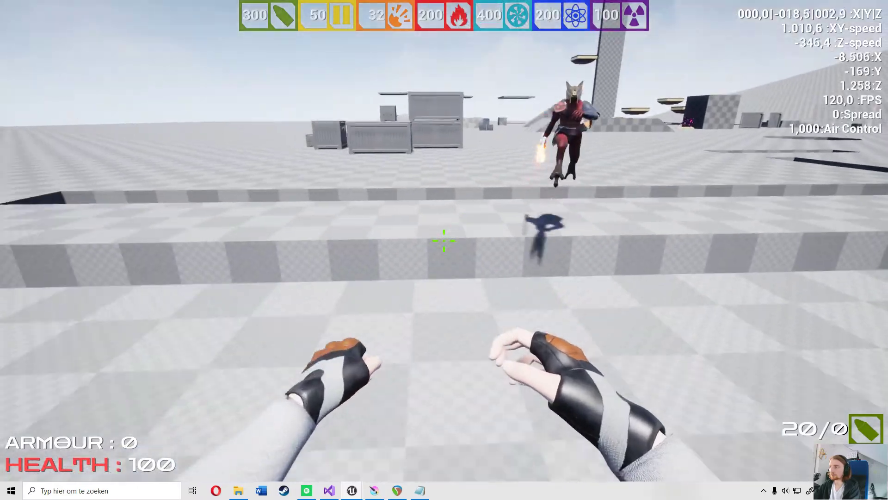
key(space)
key(space)
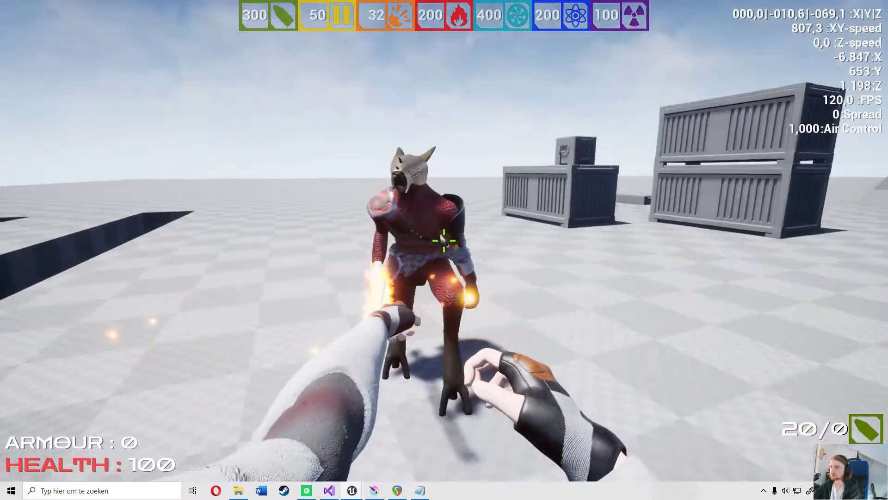
key(space)
key(space)
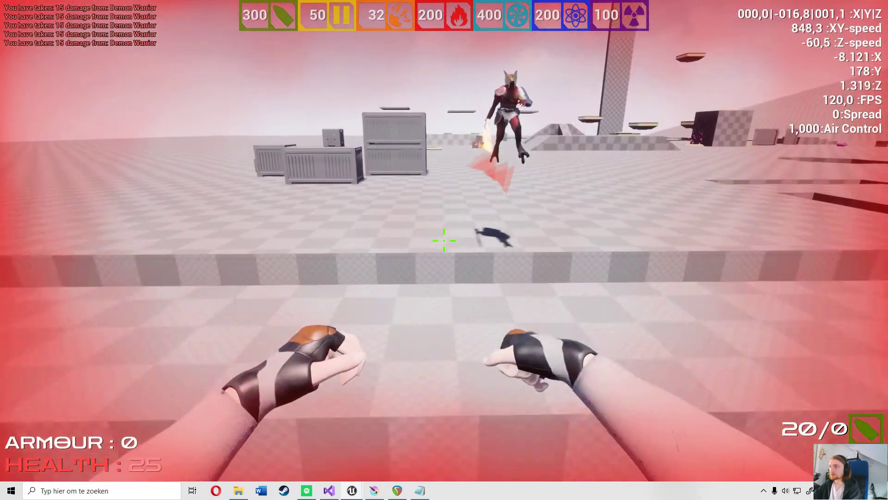
key(space)
key(space)
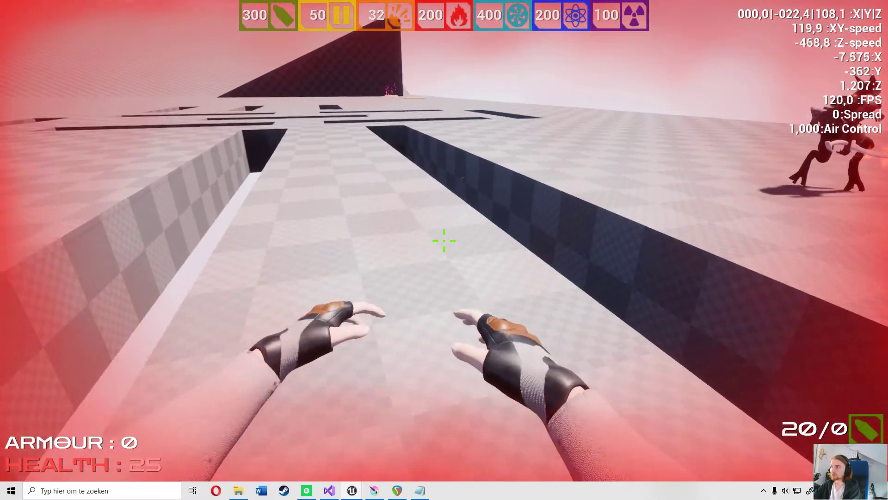
key(space)
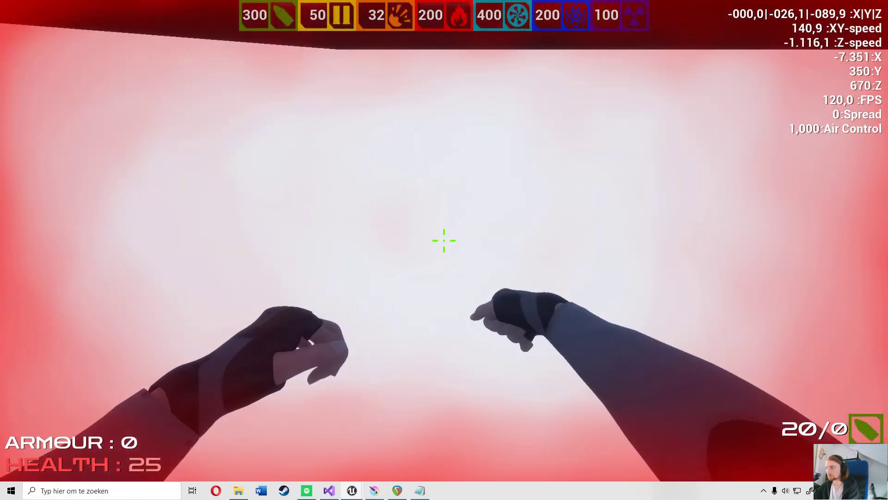
key(F11)
key(shift+F1)
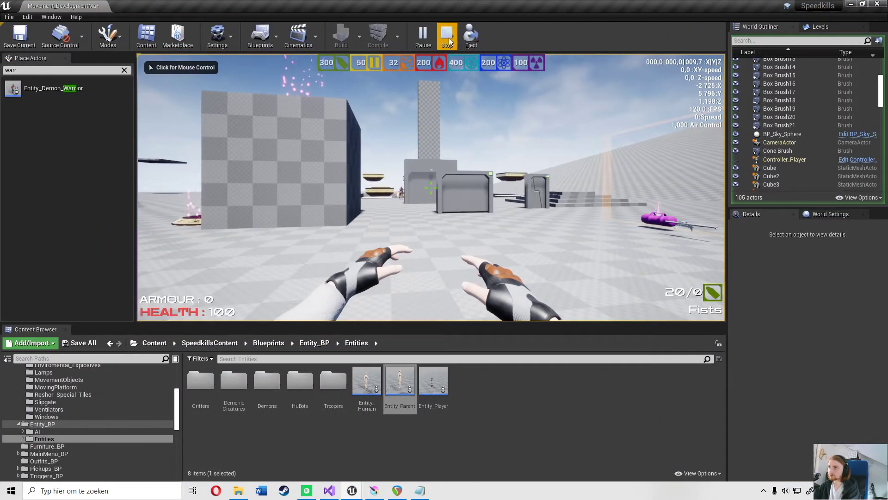
key(Escape)
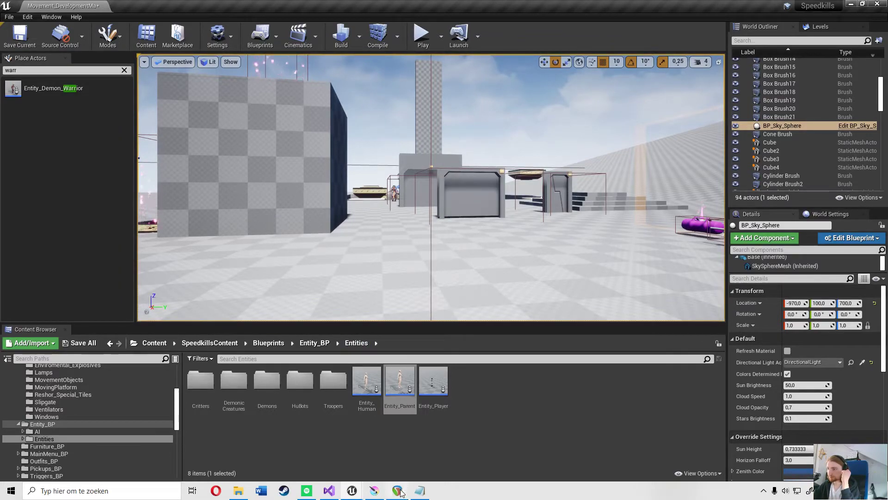
View the placed demon warrior and the moving platforms from above in the level.
mouse_move(419, 490)
mouse_move(396, 465)
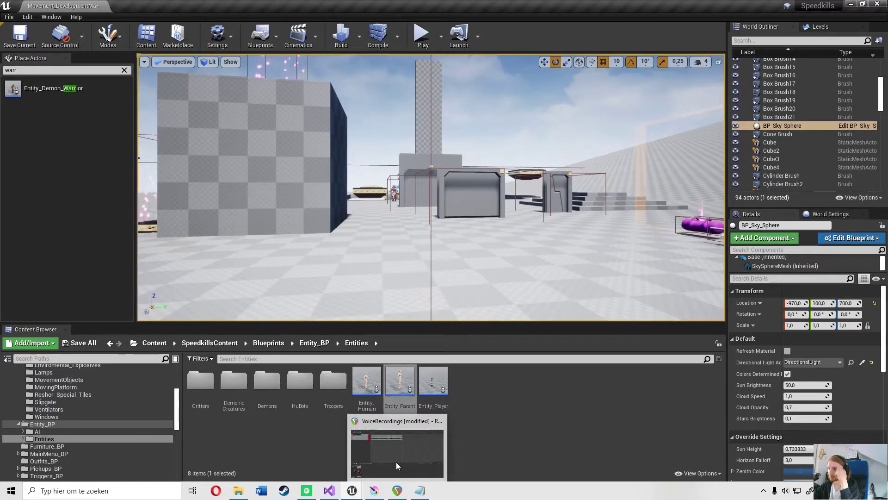
scroll(475, 223, up, 2)
scroll(475, 223, up, 5)
middle_drag(474, 263, 430, 236)
scroll(467, 271, up, 4)
right_drag(468, 272, 466, 268)
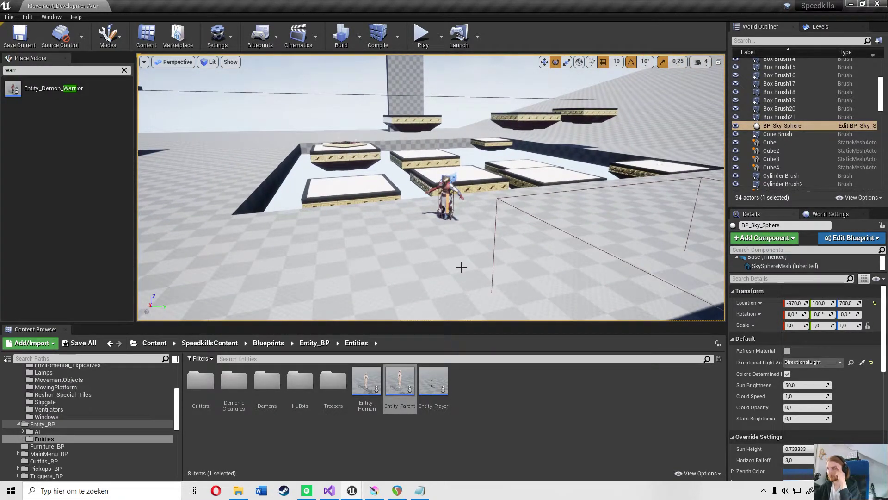
right_drag(461, 267, 461, 266)
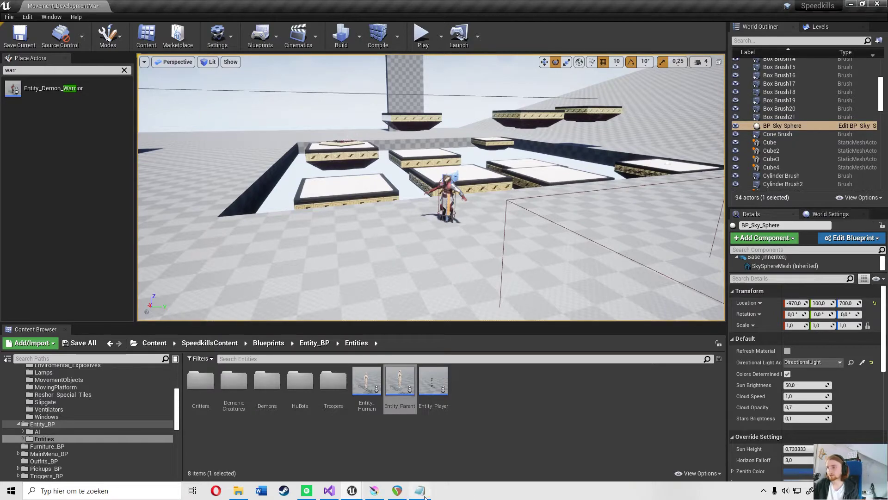
Glance at the Visual Studio code, review the DeleteThisLater topic list again, and minimize the notes.
mouse_move(375, 487)
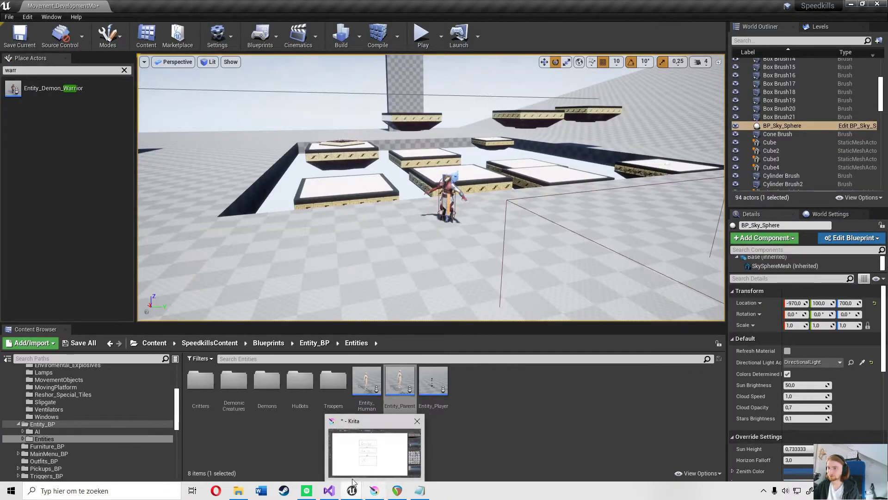
mouse_move(329, 490)
click(327, 465)
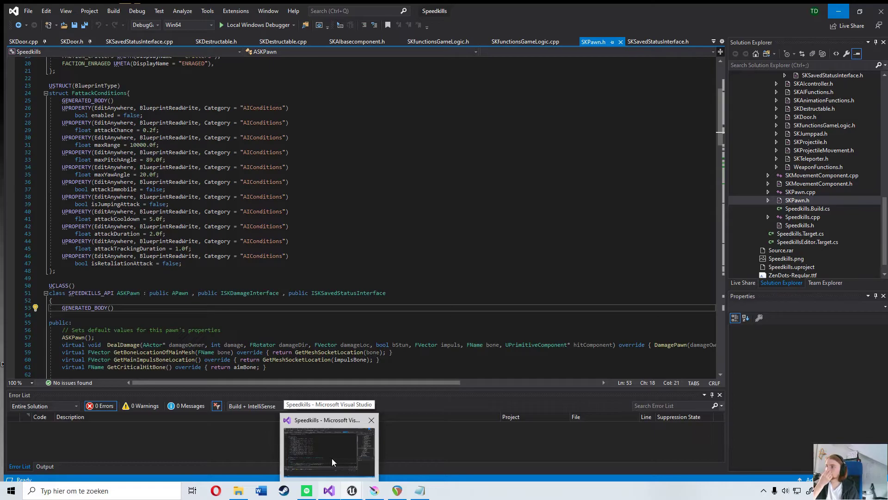
click(421, 493)
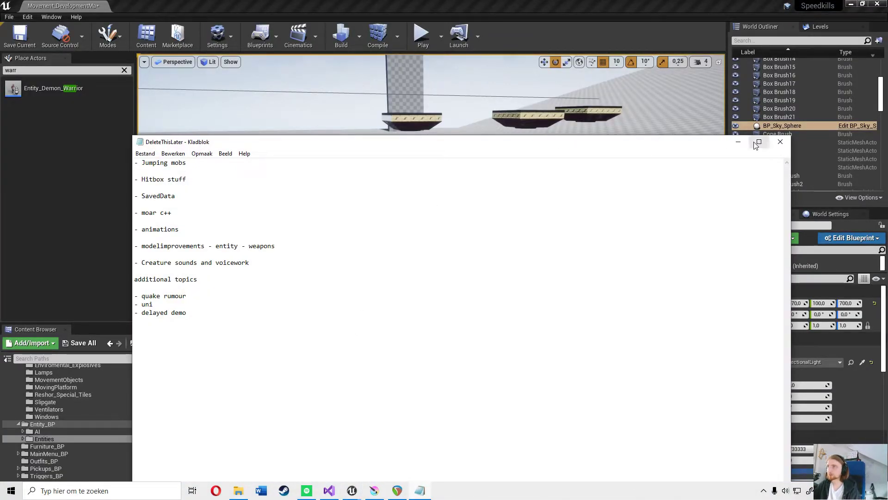
click(738, 142)
Examine the placed demon warrior model up close, from its legs and loincloth to its arm armour and mask.
key(w)
right_drag(426, 297, 458, 262)
key(q)
key(d)
key(a)
alt+drag(278, 251, 269, 252)
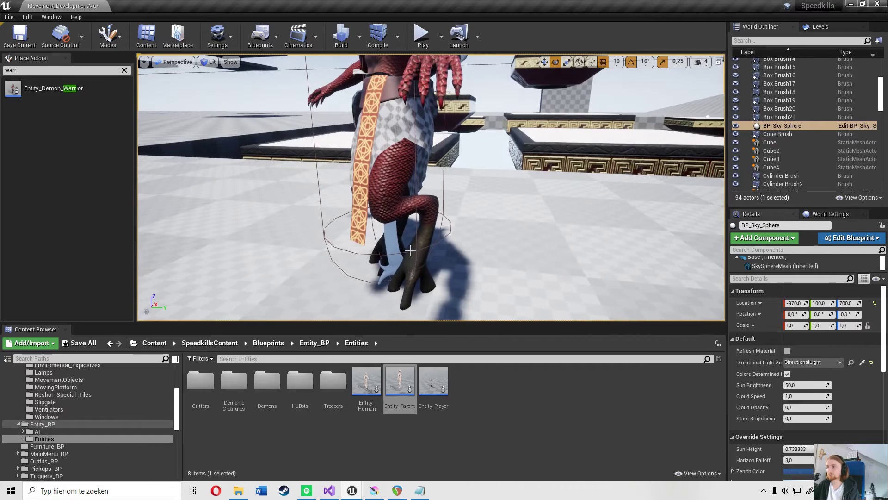
scroll(411, 251, down, 3)
right_drag(411, 250, 401, 198)
scroll(416, 254, up, 3)
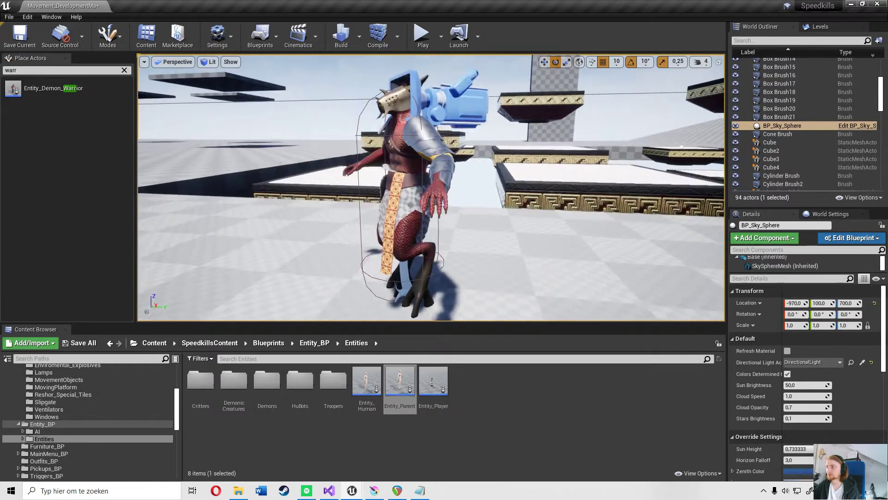
scroll(419, 261, up, 1)
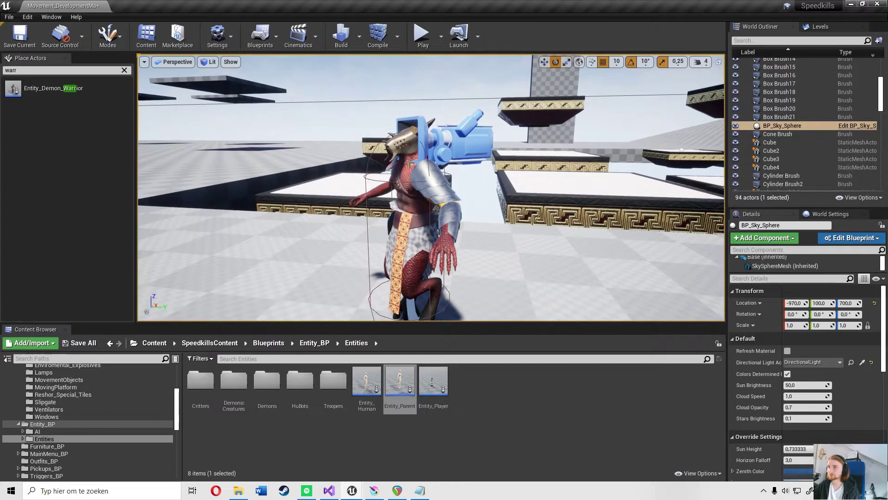
Examine the placed demon warrior's scaled legs and clawed feet up close from several angles.
scroll(437, 232, up, 4)
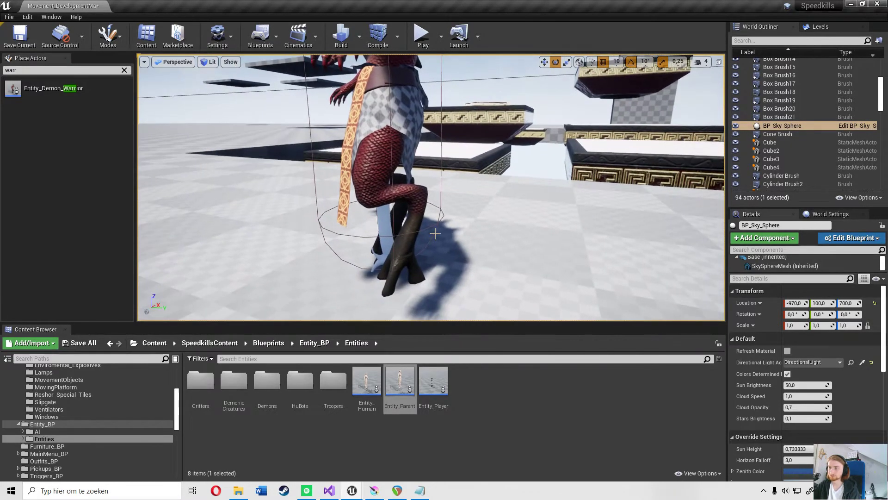
right_drag(435, 234, 425, 231)
right_drag(431, 176, 429, 195)
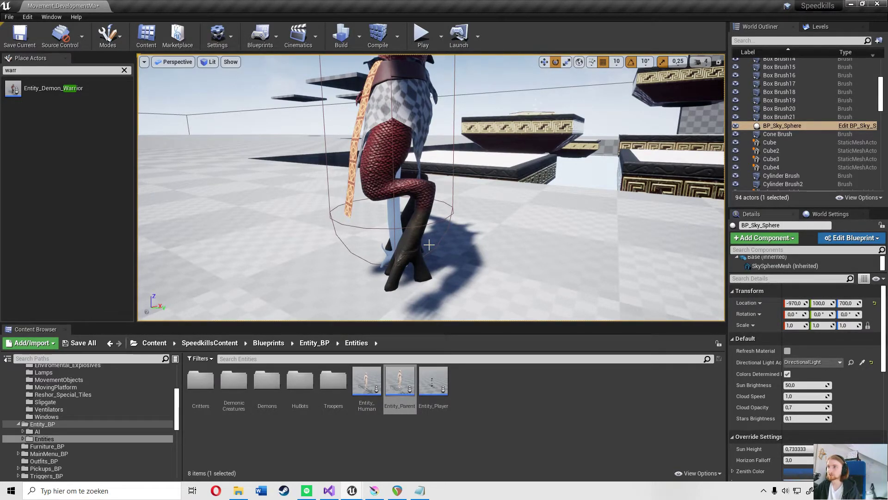
right_drag(430, 251, 456, 241)
scroll(452, 241, up, 3)
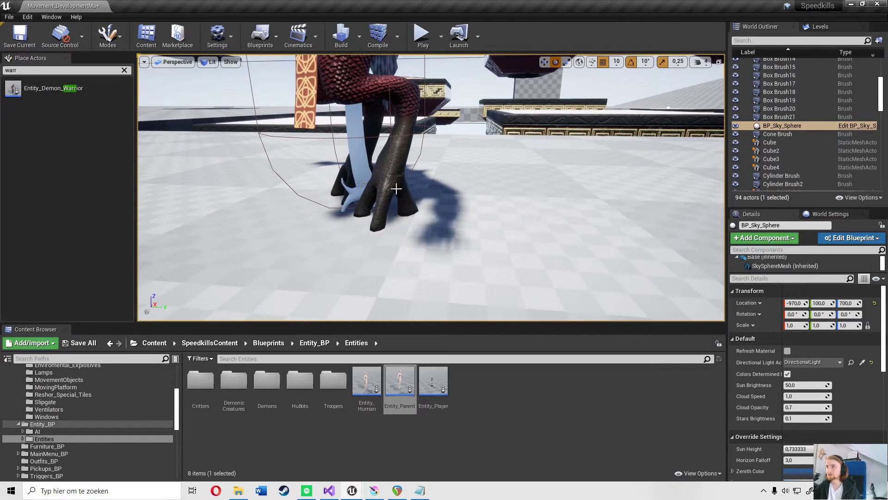
middle_drag(416, 189, 416, 194)
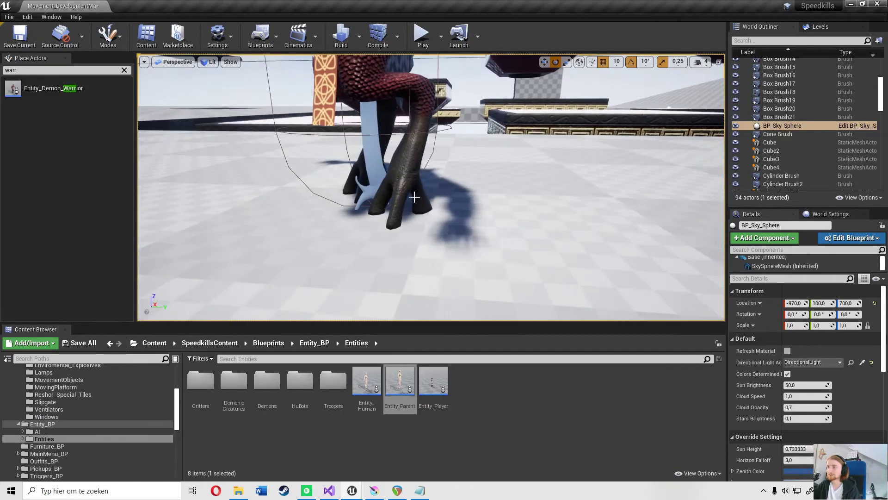
scroll(407, 207, up, 3)
scroll(407, 207, down, 4)
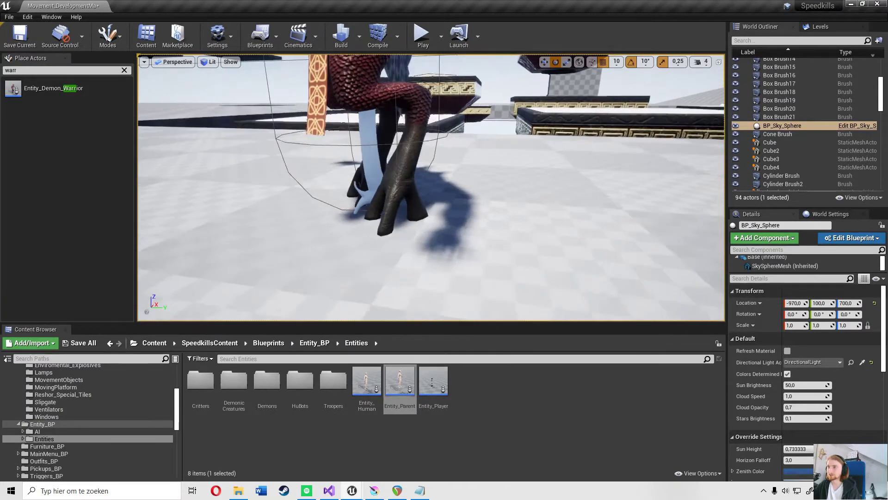
middle_drag(410, 206, 409, 205)
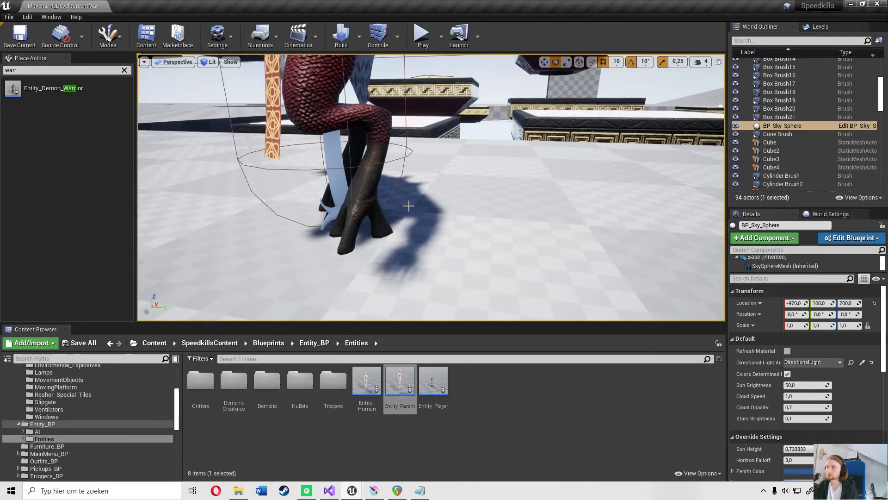
scroll(409, 206, down, 3)
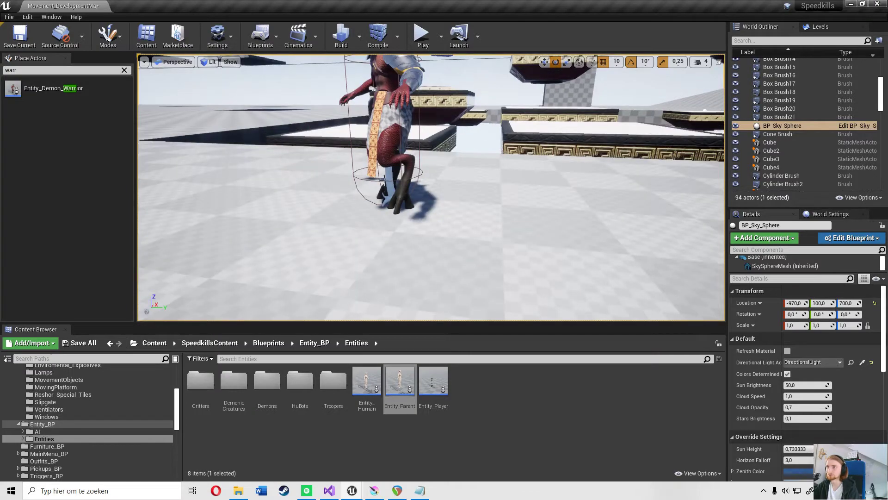
Delete the placed demon warrior from the level.
click(399, 190)
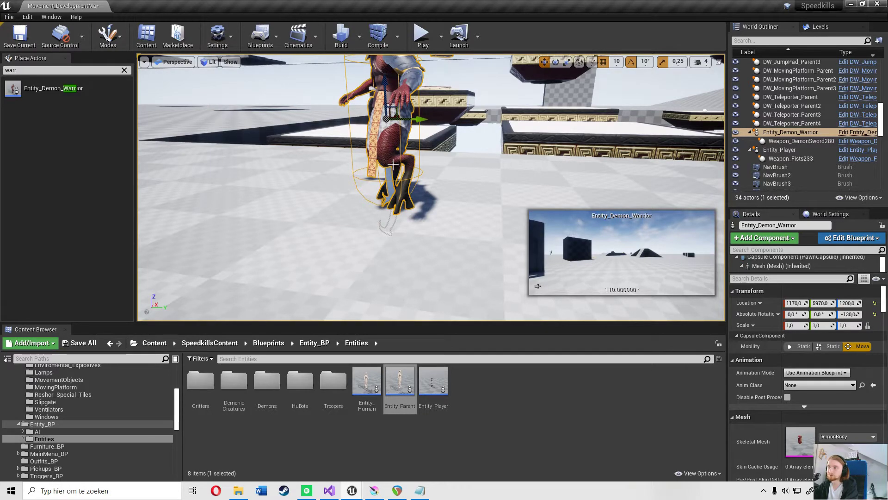
key(Delete)
Place an Entity_Minotaur on the floor, rotate it to -120° around the vertical axis to show its legs, and delete it again.
click(5, 70)
text(mino)
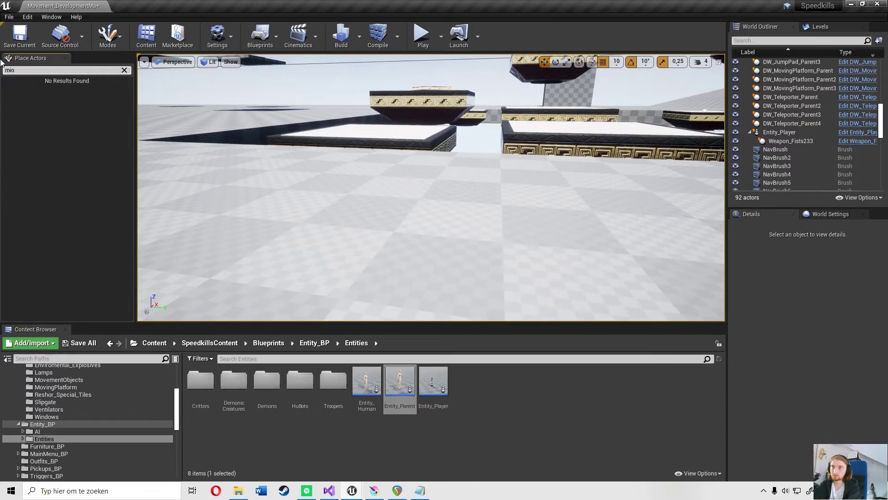
drag(42, 87, 413, 225)
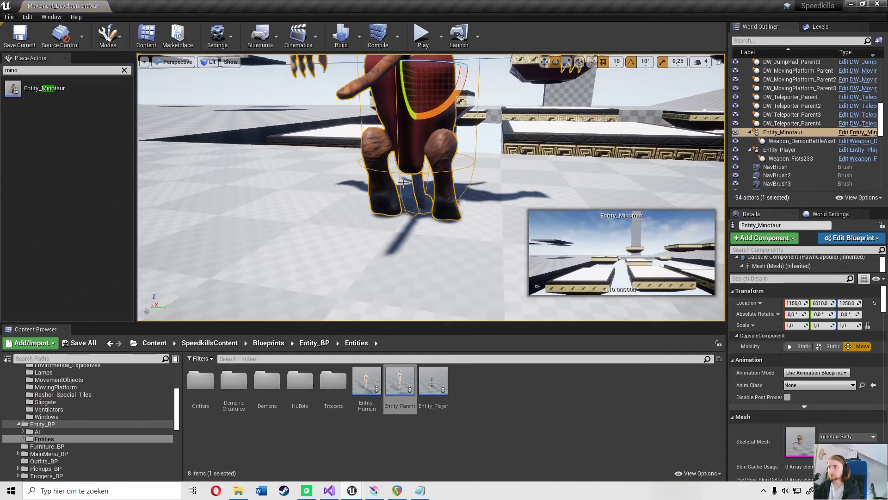
key(e)
drag(439, 68, 454, 156)
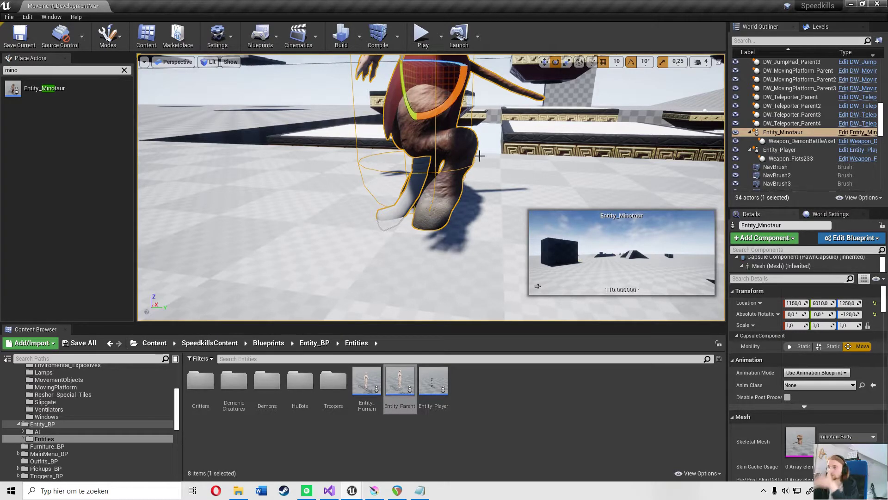
key(Delete)
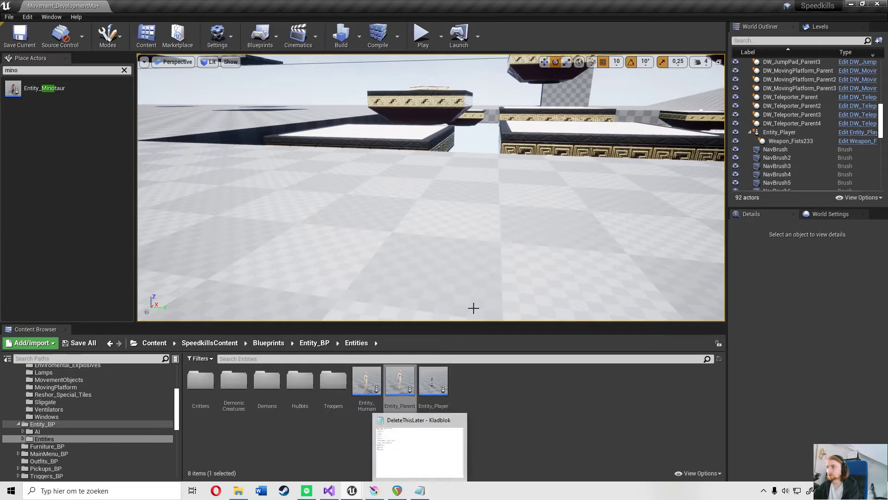
Start a play session, run across the level, and pick up the Viper rifle near the purple bag.
click(423, 37)
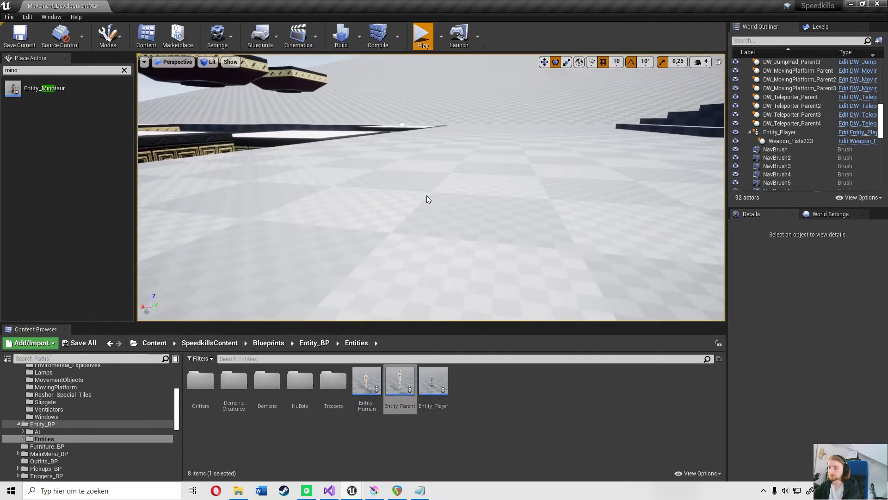
key(w)
key(space)
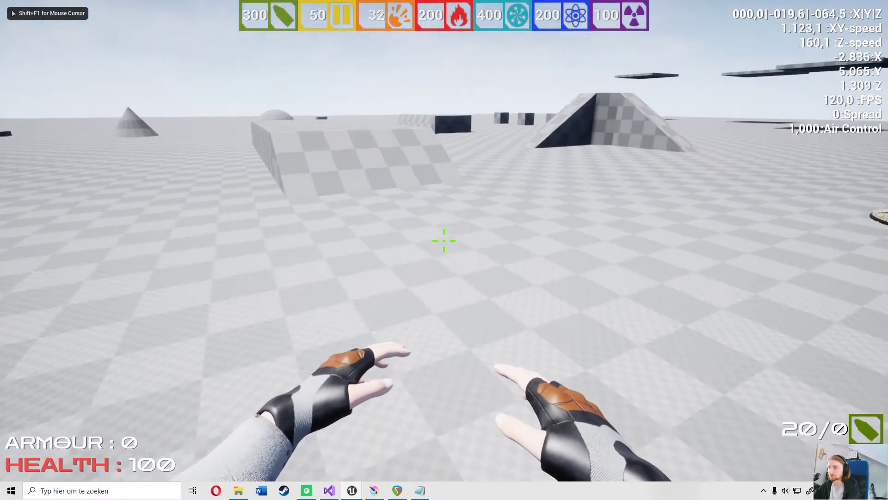
key(w)
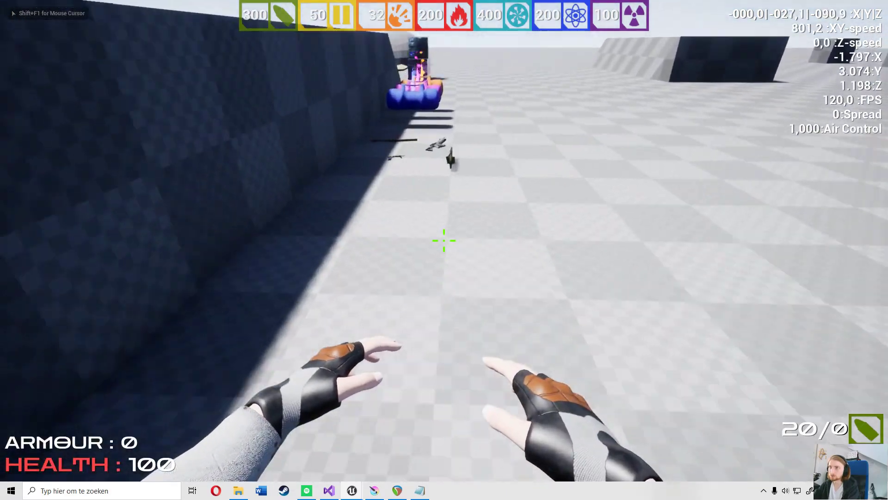
key(w)
key(e)
key(s)
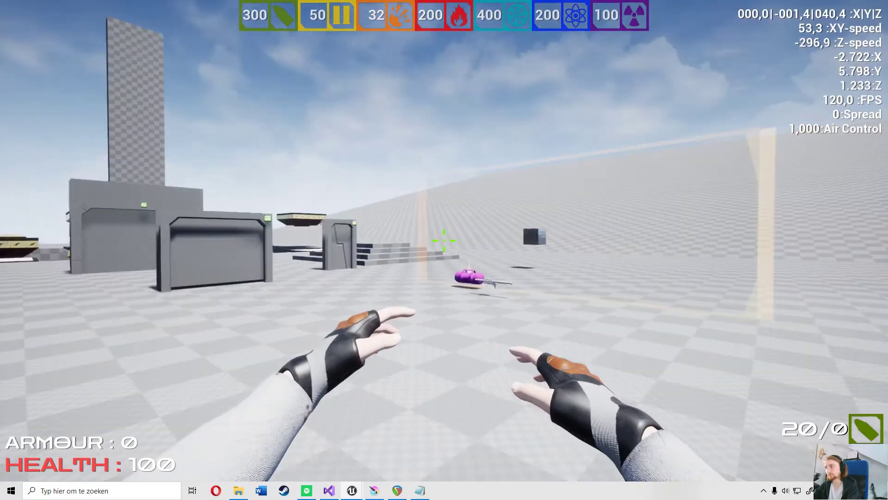
key(w)
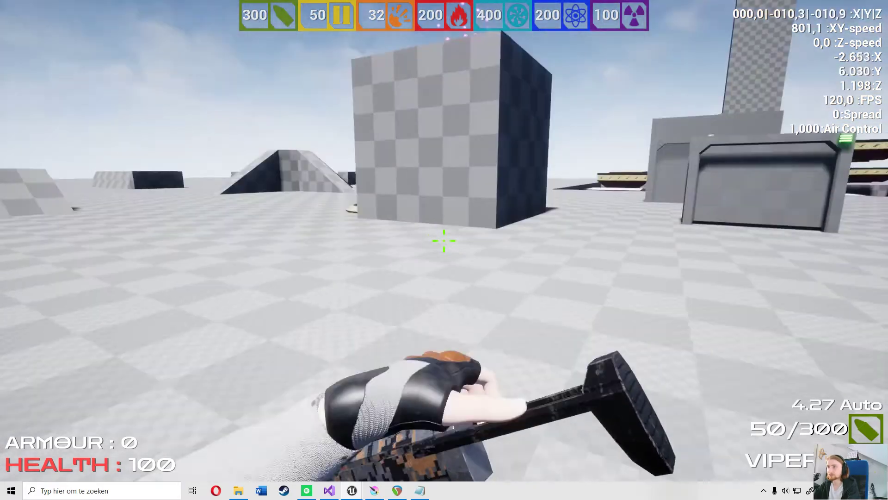
Jump over to the weapons lying beside the dark wall, pick up the HOG-30 AR, and equip it.
key(w)
key(space)
key(space)
key(2)
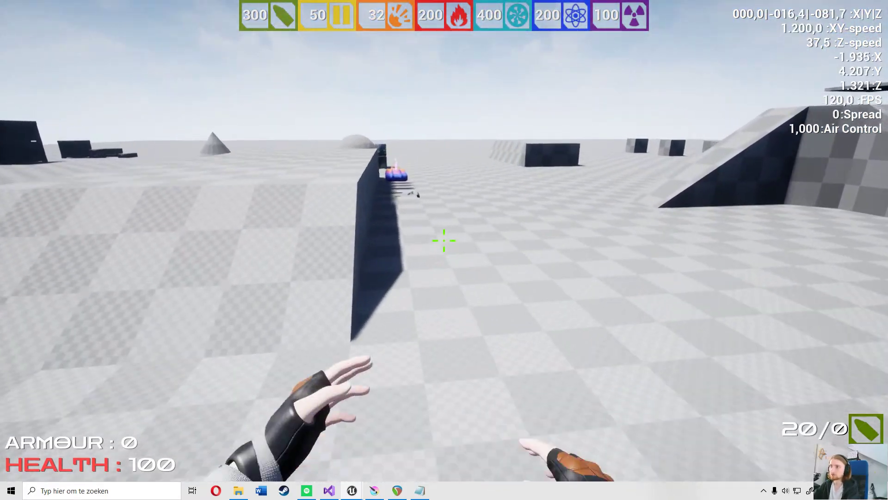
key(1)
key(w)
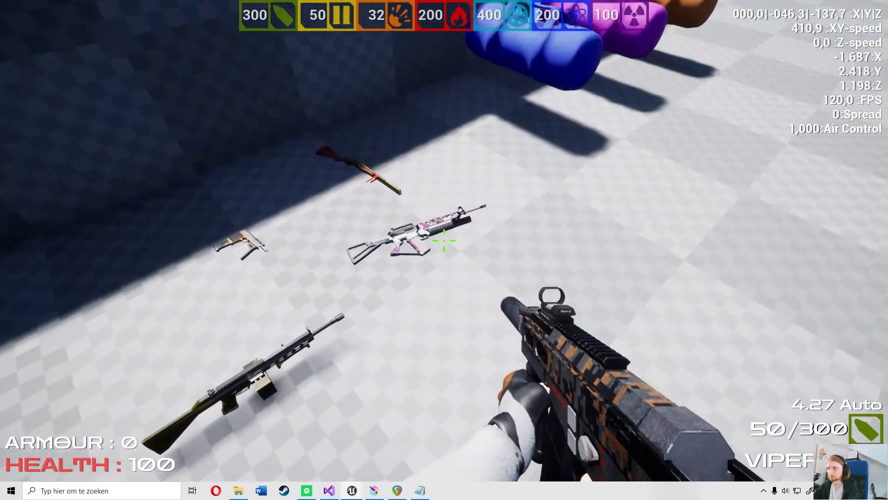
key(e)
key(1)
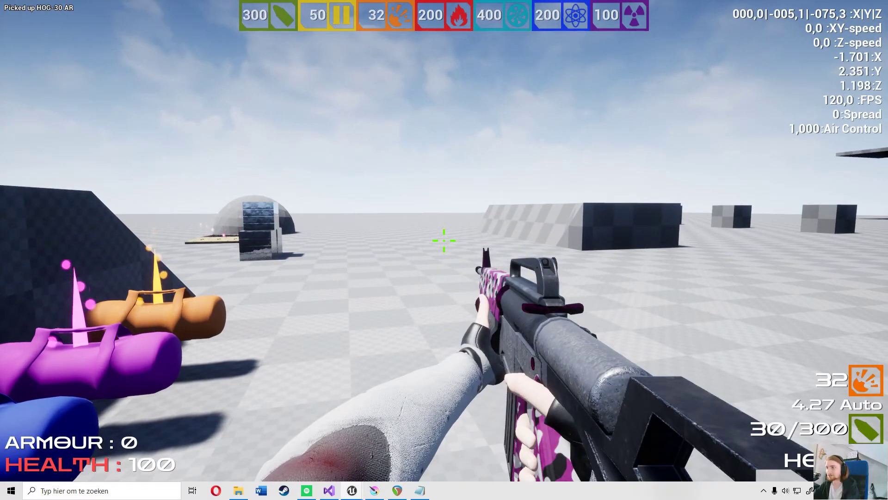
Cycle between the HOG-30 AR and the 40 mm HE grenade launcher to show their models, and end the play session.
key(2)
key(1)
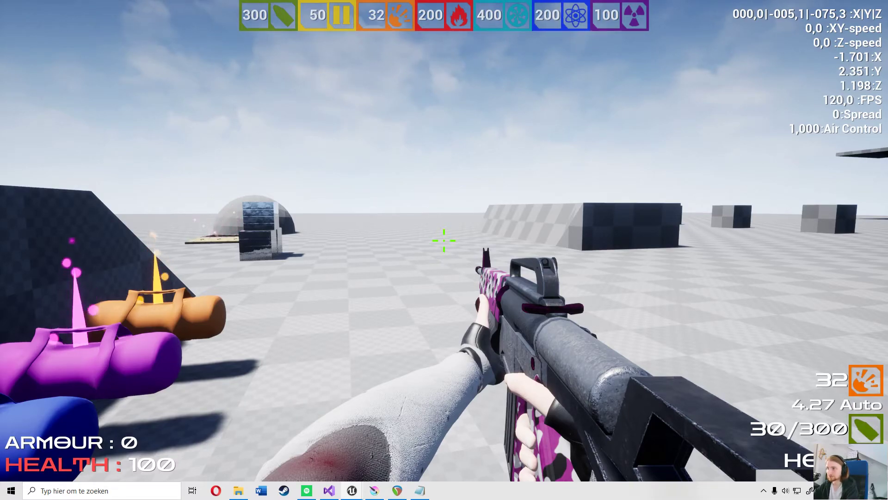
scroll(444, 240, up, 1)
scroll(445, 240, down, 2)
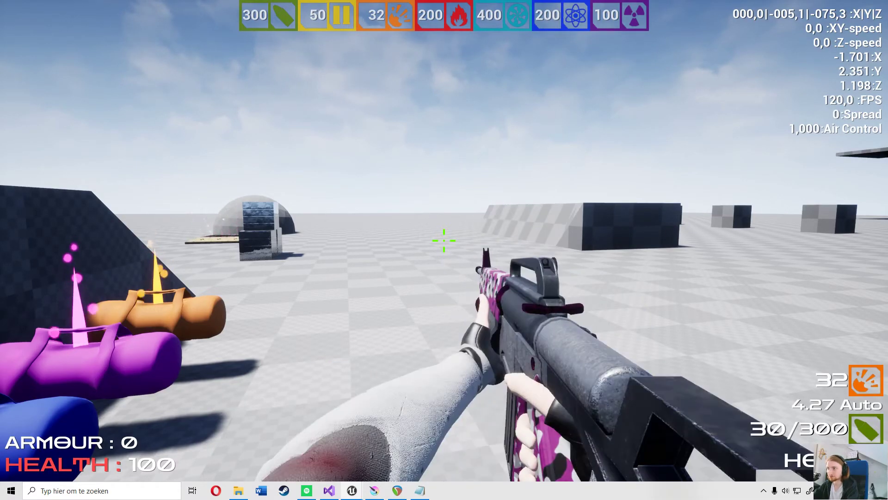
scroll(444, 241, down, 1)
scroll(444, 240, down, 1)
key(s)
scroll(444, 241, up, 1)
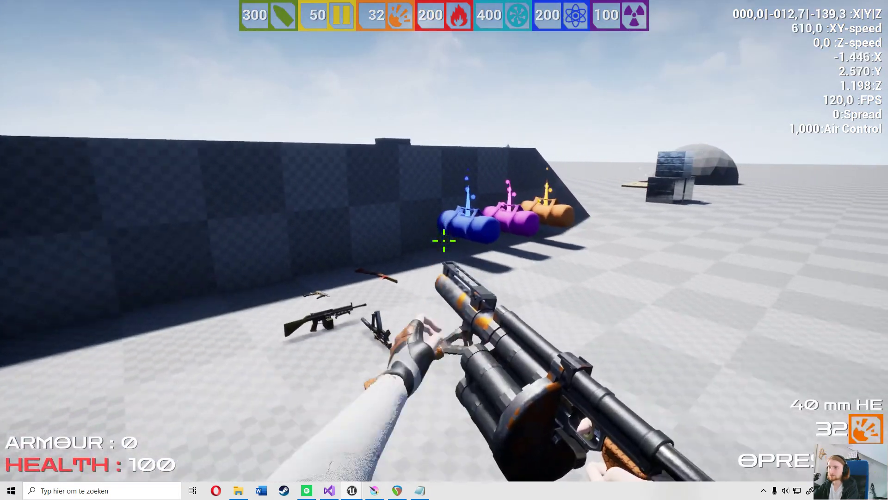
scroll(444, 240, up, 1)
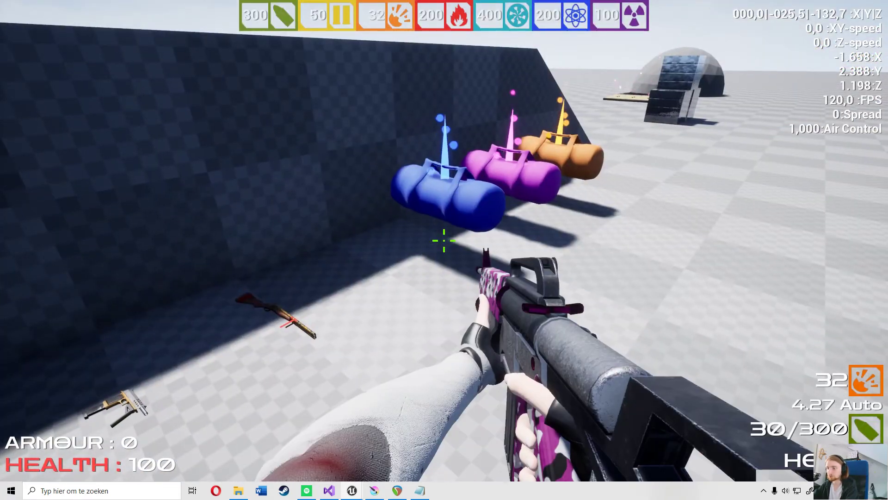
key(F11)
click(447, 35)
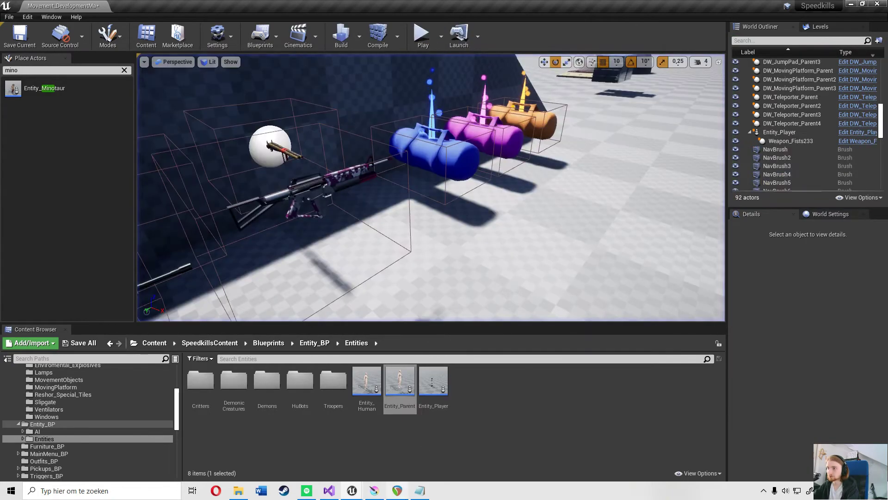
Check the DeleteThisLater topic list, minimize it, and view the floating platforms and doors across the level.
click(420, 491)
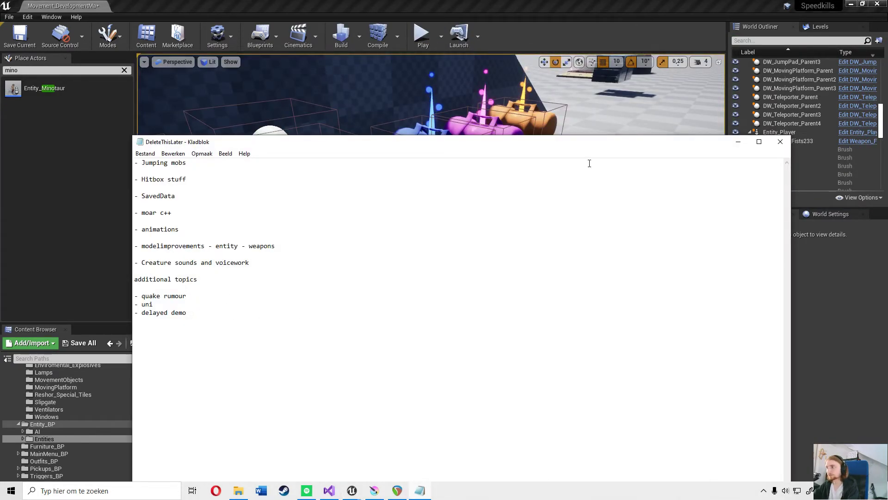
click(740, 143)
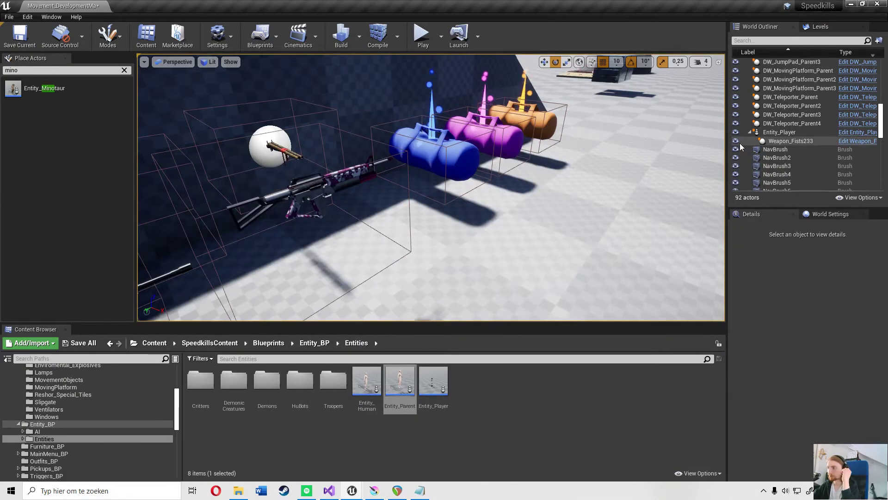
key(s)
right_drag(518, 124, 575, 187)
key(w)
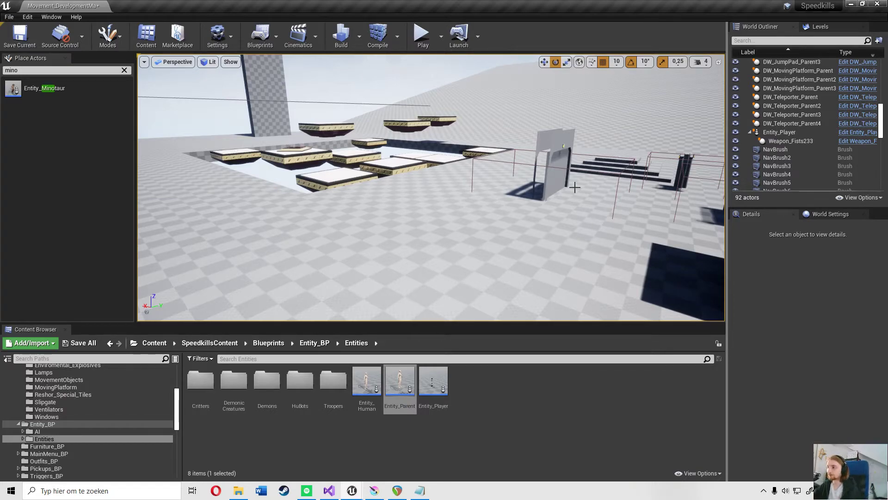
scroll(550, 154, up, 2)
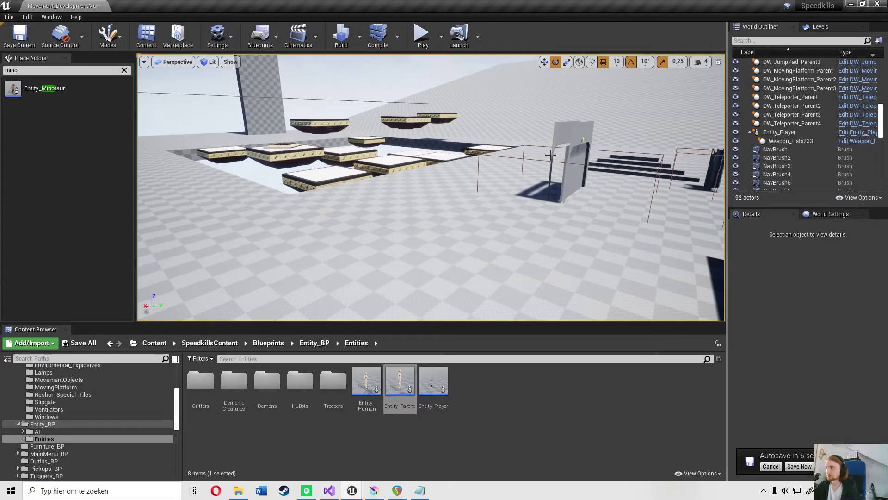
Cancel the pending autosave and reread the additional topics in the DeleteThisLater notes.
click(779, 466)
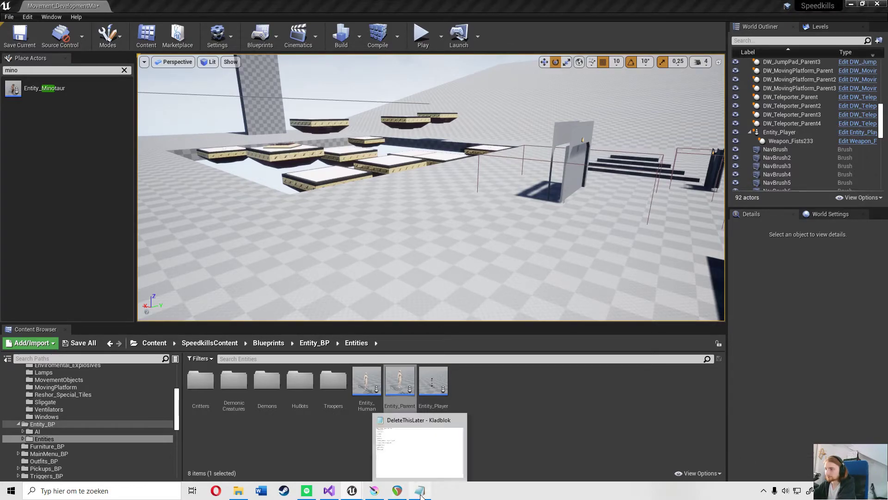
click(421, 491)
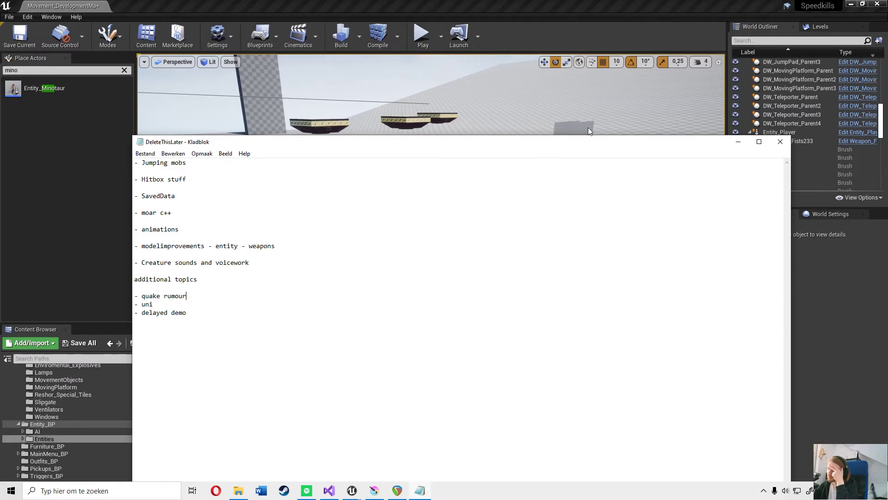
drag(716, 146, 710, 121)
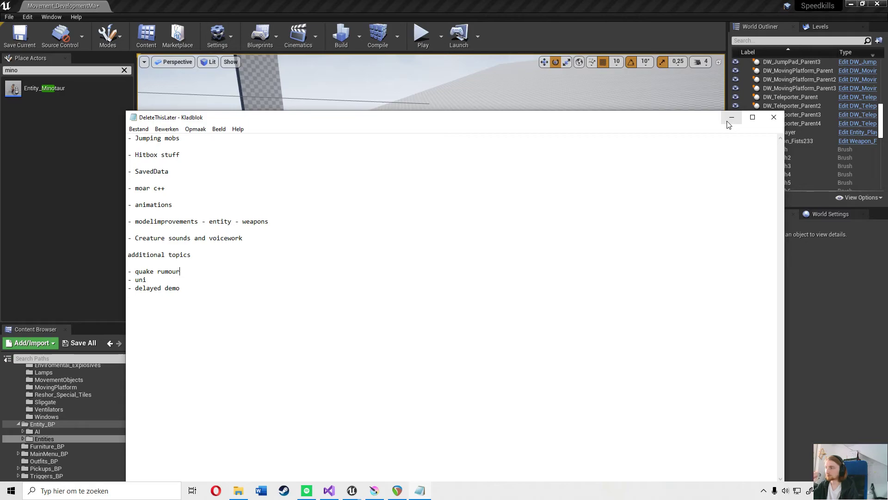
click(730, 119)
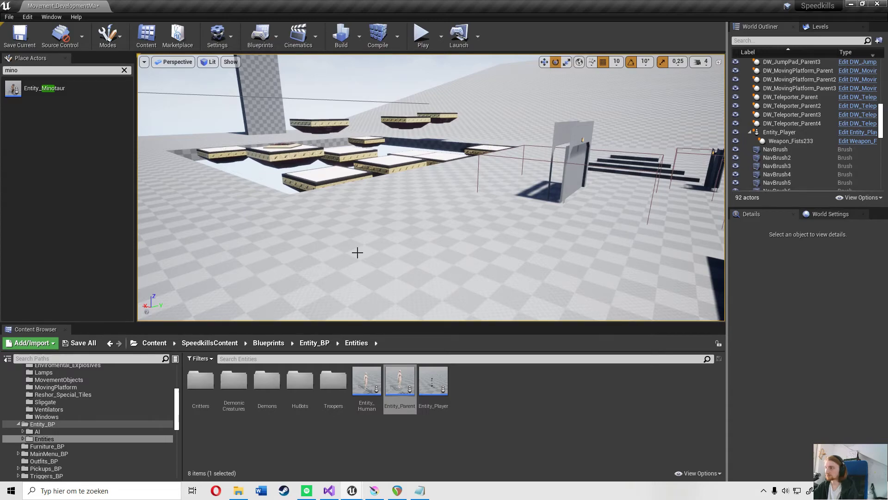
Look around the doors and the purple bag in the level, and reopen the DeleteThisLater notes.
right_drag(337, 198, 463, 185)
right_drag(131, 185, 131, 211)
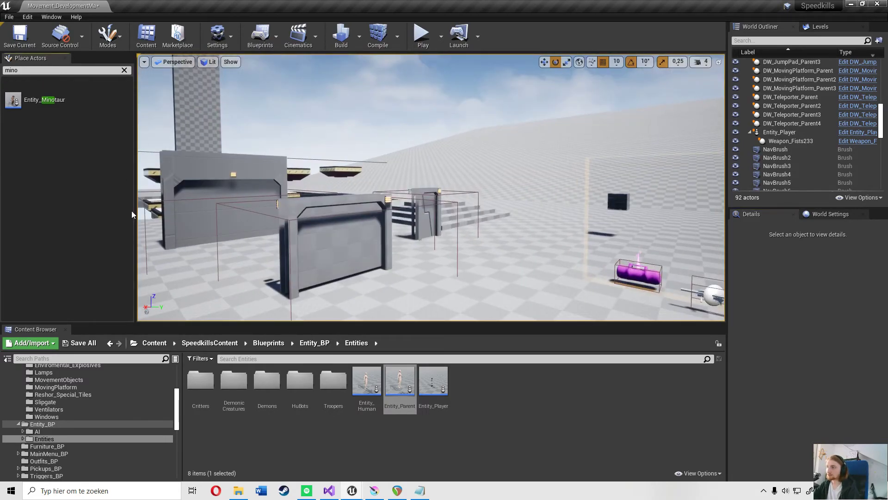
right_drag(291, 120, 418, 160)
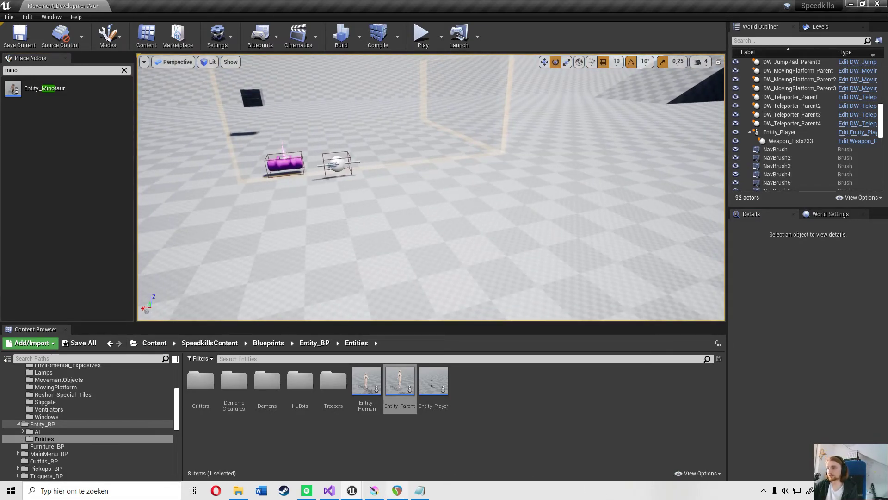
click(419, 491)
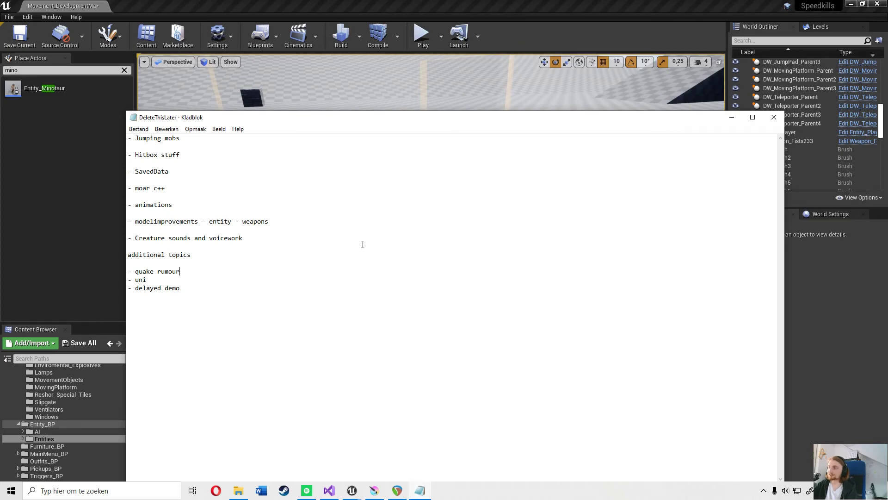